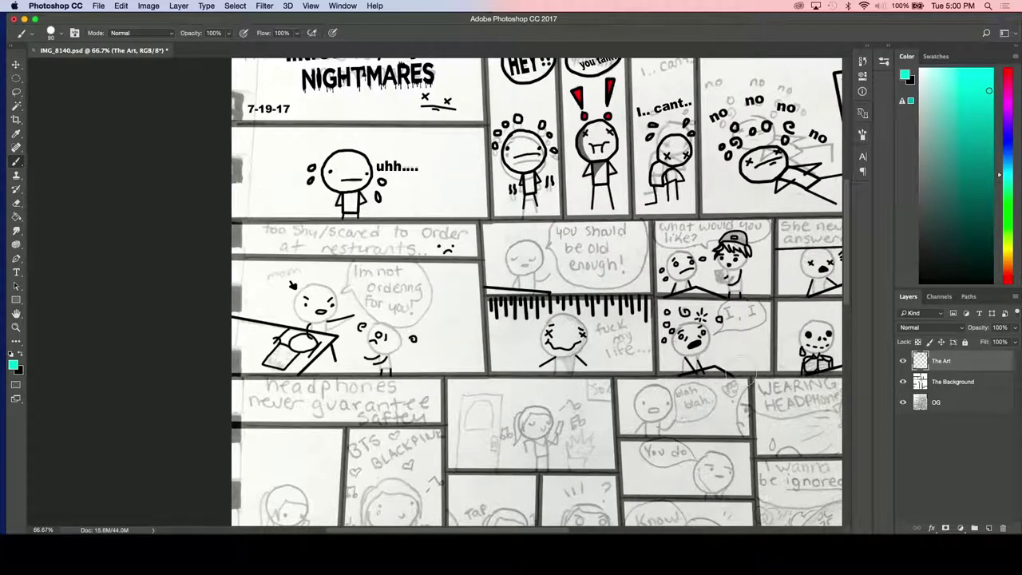
# Toggle the visibility of The Background and The Art layers to compare the inked work with the original sketch.
pyautogui.click(903, 382)
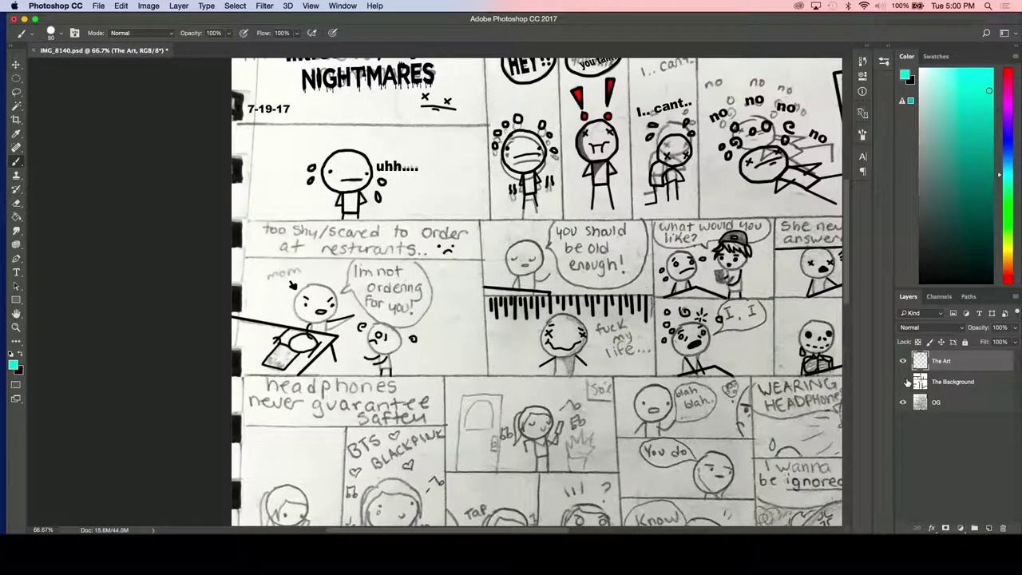
pyautogui.click(903, 382)
pyautogui.click(902, 360)
pyautogui.click(902, 361)
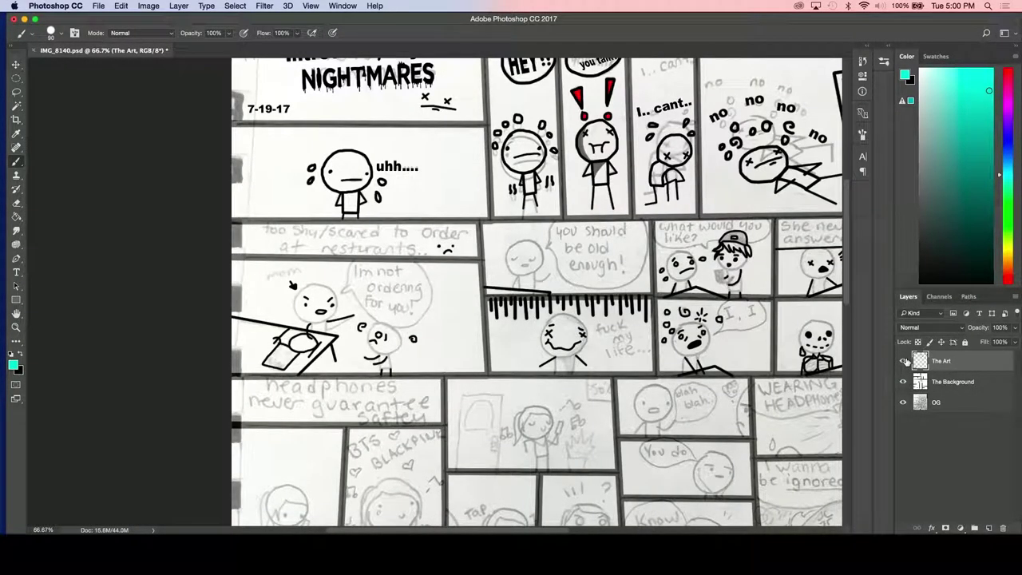
pyautogui.click(903, 360)
pyautogui.click(903, 361)
# Look over the restaurant caption, the ordering panel and the inked title panel at close range.
pyautogui.press('super+equal')
pyautogui.press('super+equal')
pyautogui.press('super+equal')
pyautogui.press('super+equal')
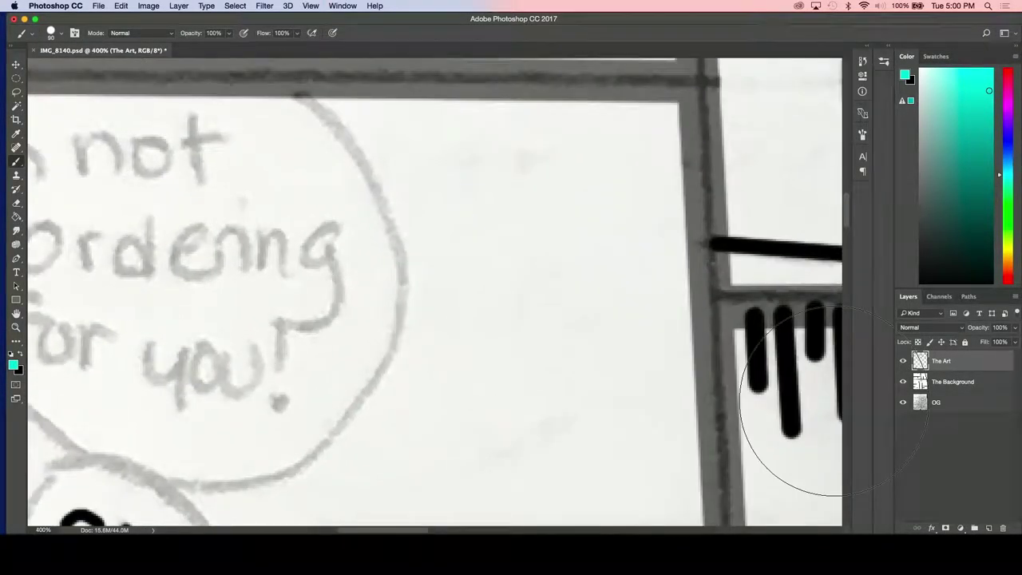
pyautogui.scroll(6, 627, 319)
pyautogui.hscroll(-5, 627, 320)
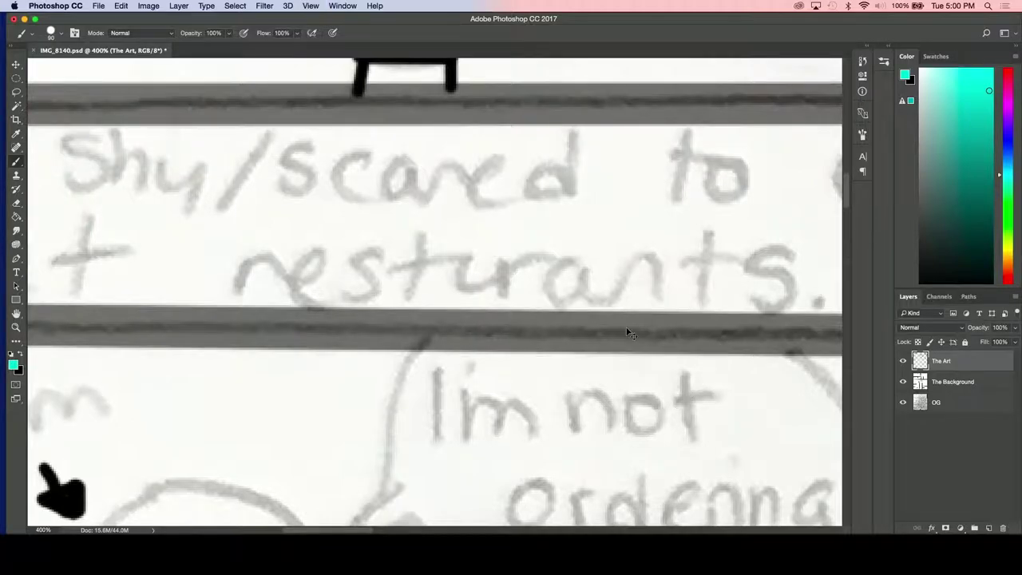
pyautogui.press('super+minus')
pyautogui.press('super+minus')
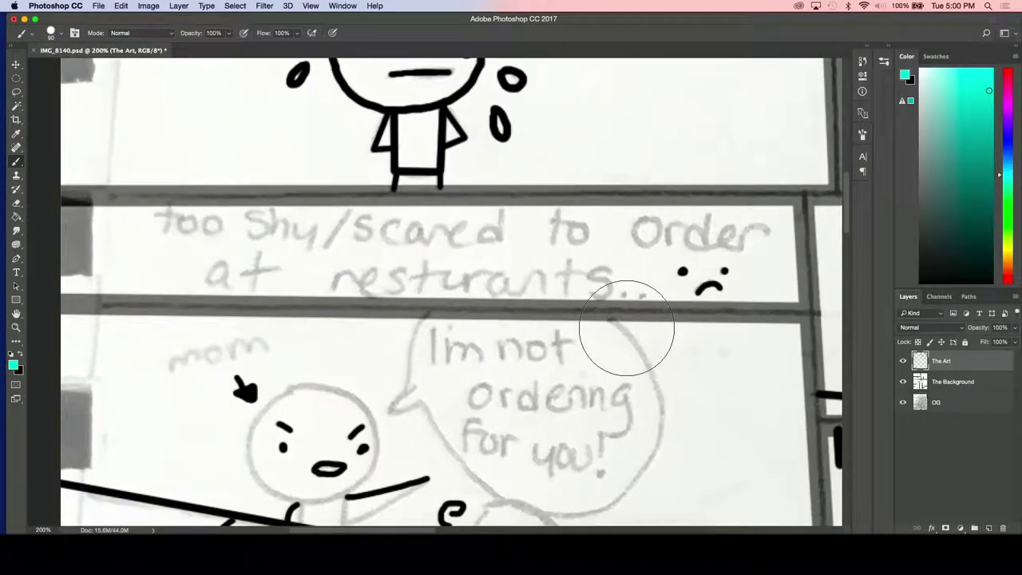
pyautogui.scroll(5, 627, 328)
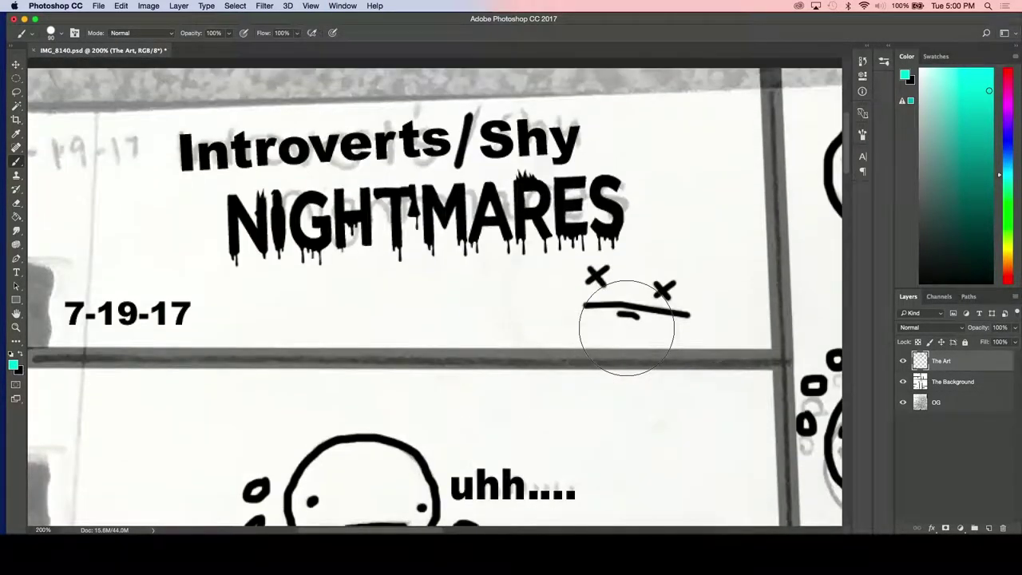
# Make black the foreground colour and reduce the brush size to 9 px for inking the mom figure.
pyautogui.press('x')
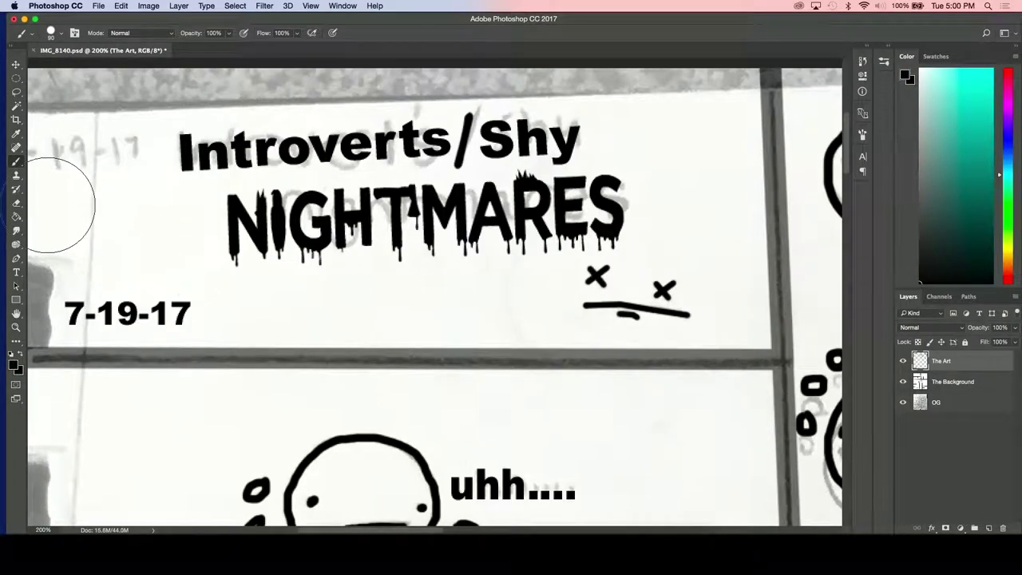
pyautogui.scroll(-5, 477, 372)
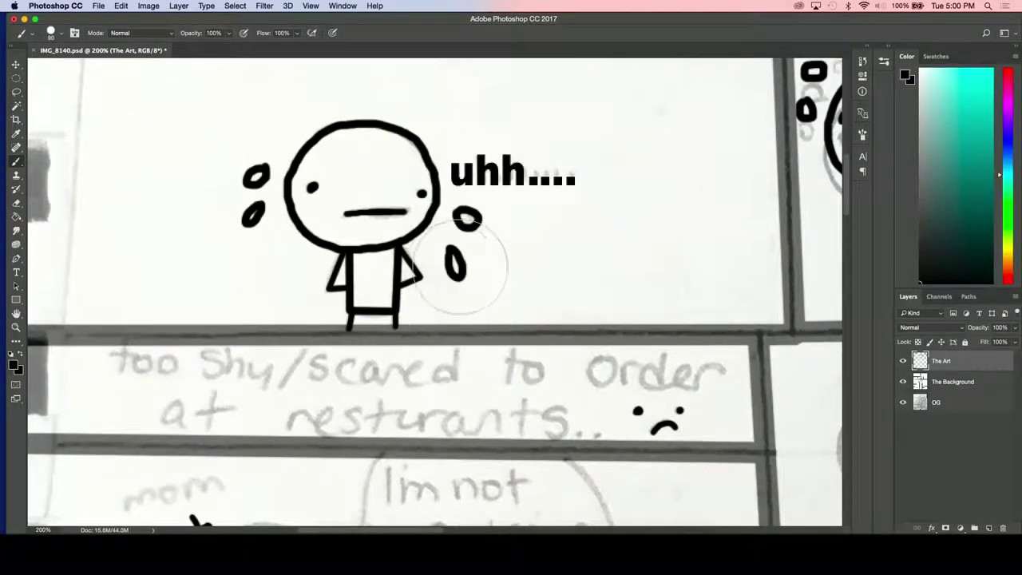
pyautogui.scroll(-2, 471, 406)
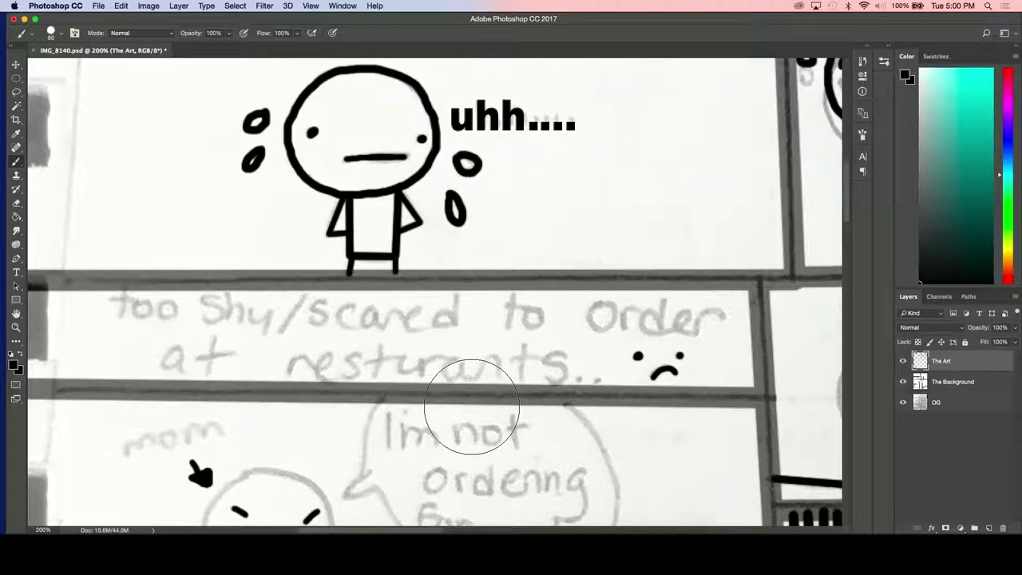
pyautogui.scroll(-3, 470, 407)
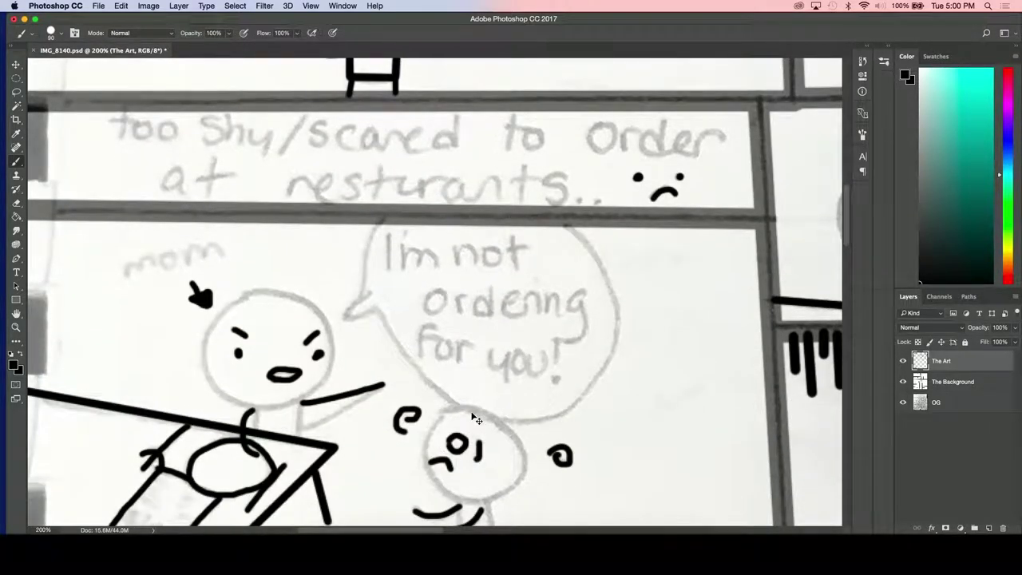
pyautogui.press('super+equal')
pyautogui.press('super+equal')
pyautogui.press('super+equal')
pyautogui.hscroll(-5, 477, 417)
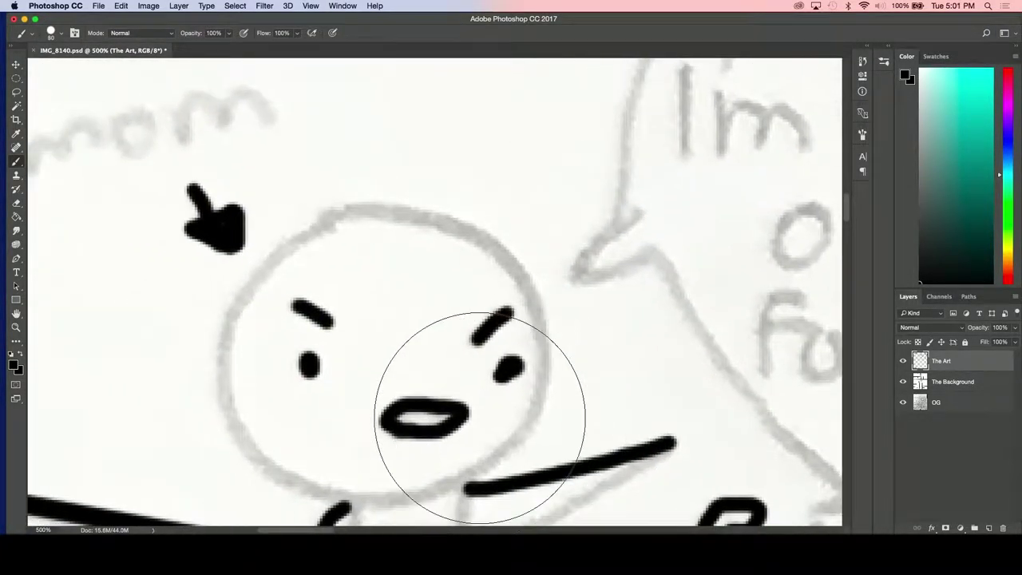
pyautogui.press('[')
pyautogui.press('[')
pyautogui.press('[')
pyautogui.press('[')
pyautogui.press('[')
pyautogui.press('[')
pyautogui.press('[')
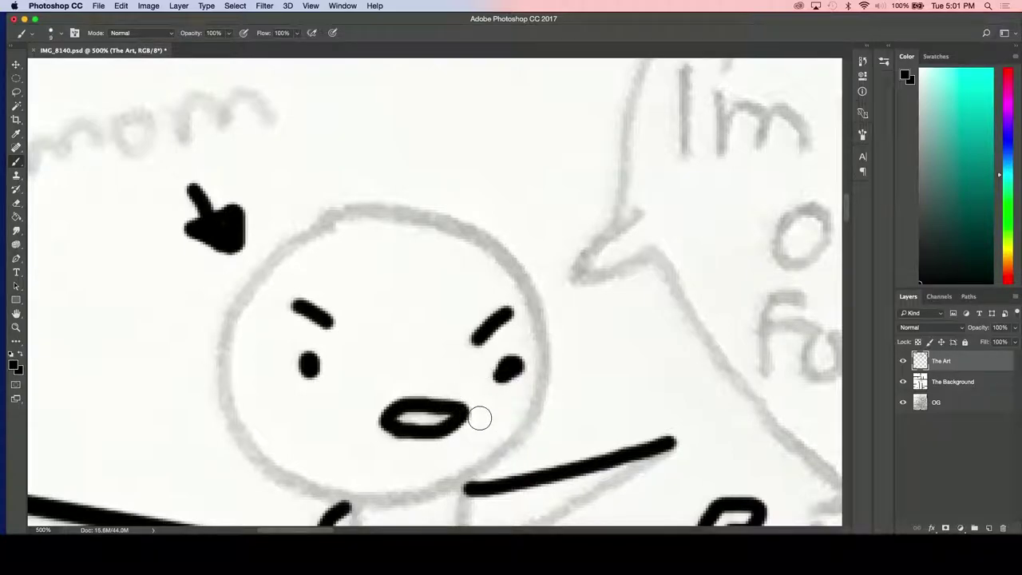
# Ink both sides of the mom's body from the base of her head down to the table edge.
pyautogui.scroll(-2, 479, 417)
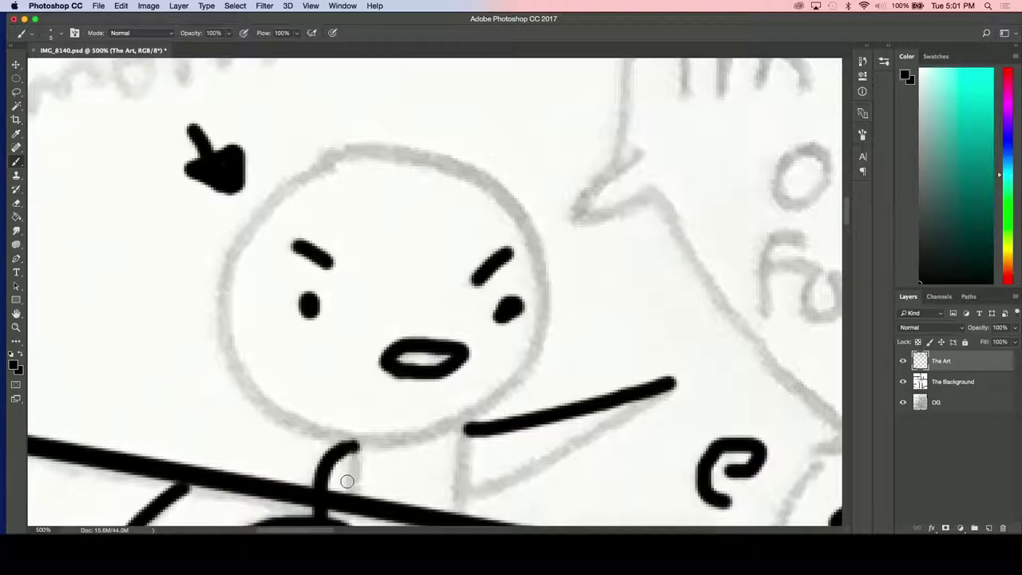
pyautogui.moveTo(349, 495); pyautogui.dragTo(352, 499)
pyautogui.moveTo(465, 431); pyautogui.dragTo(464, 439)
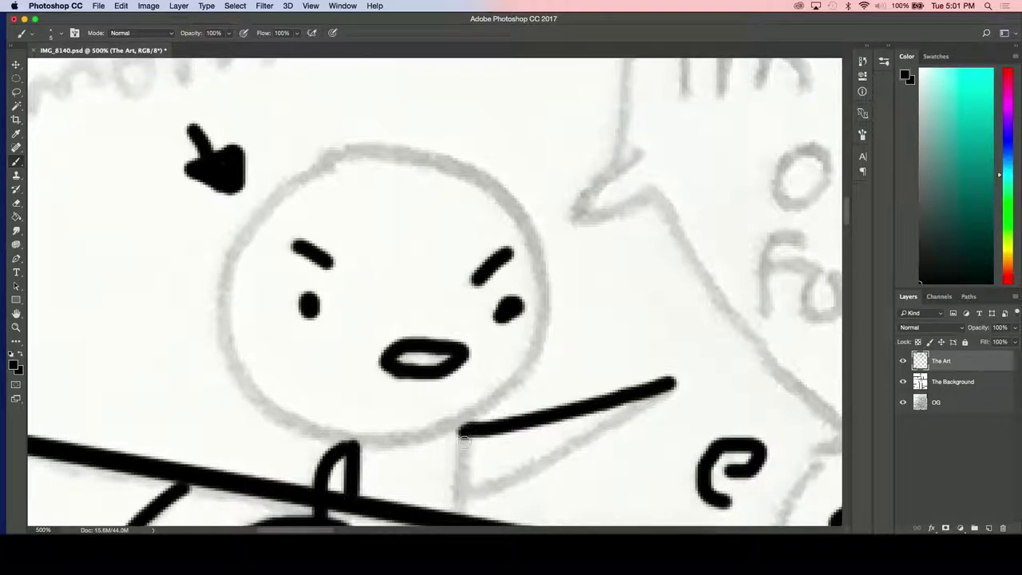
pyautogui.keyDown('shift'); pyautogui.click(456, 519); pyautogui.keyUp('shift')
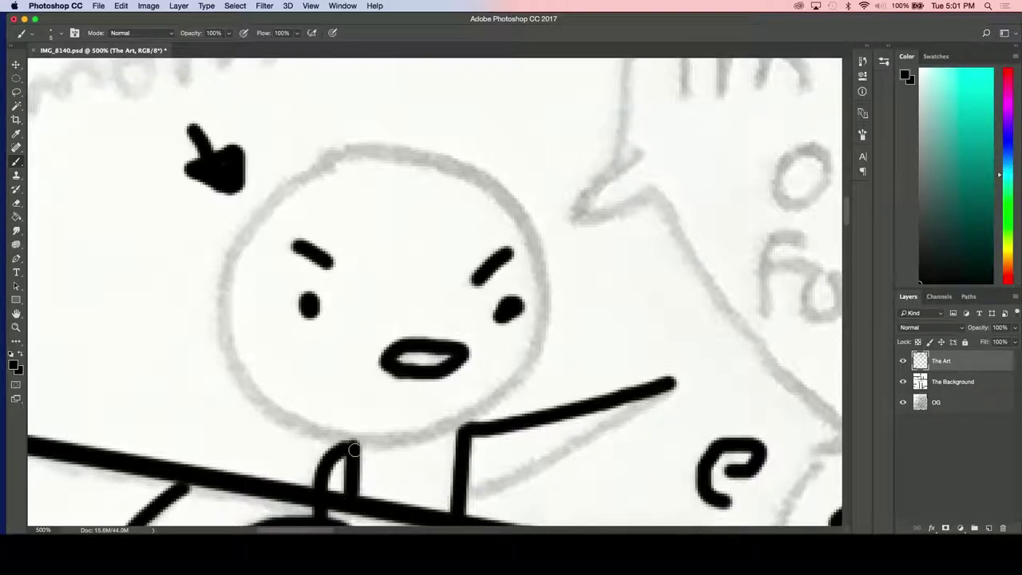
# Ink the round outline of the mom's head over the pencil sketch.
pyautogui.moveTo(352, 444); pyautogui.dragTo(438, 426)
pyautogui.press('super+z')
pyautogui.moveTo(359, 439)
pyautogui.mouseDown()
pyautogui.moveTo(446, 427)
pyautogui.moveTo(507, 386)
pyautogui.moveTo(534, 356)
pyautogui.moveTo(549, 303)
pyautogui.moveTo(541, 252)
pyautogui.moveTo(512, 204)
pyautogui.moveTo(470, 168)
pyautogui.moveTo(401, 148)
pyautogui.moveTo(322, 158)
pyautogui.moveTo(280, 191)
pyautogui.moveTo(228, 264)
pyautogui.moveTo(225, 345)
pyautogui.moveTo(245, 390)
pyautogui.moveTo(290, 422)
pyautogui.moveTo(353, 433)
pyautogui.mouseUp()
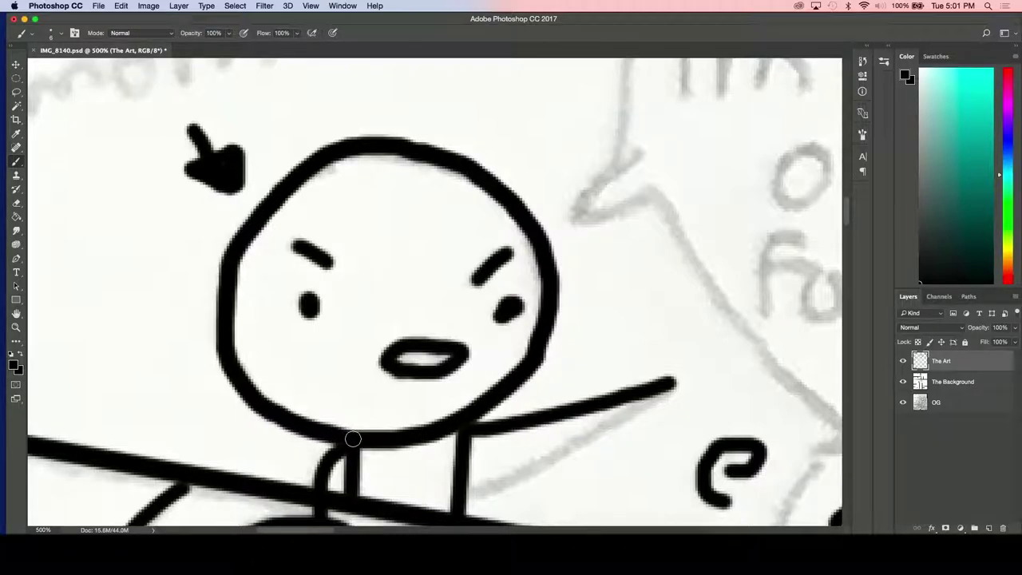
pyautogui.scroll(-3, 533, 429)
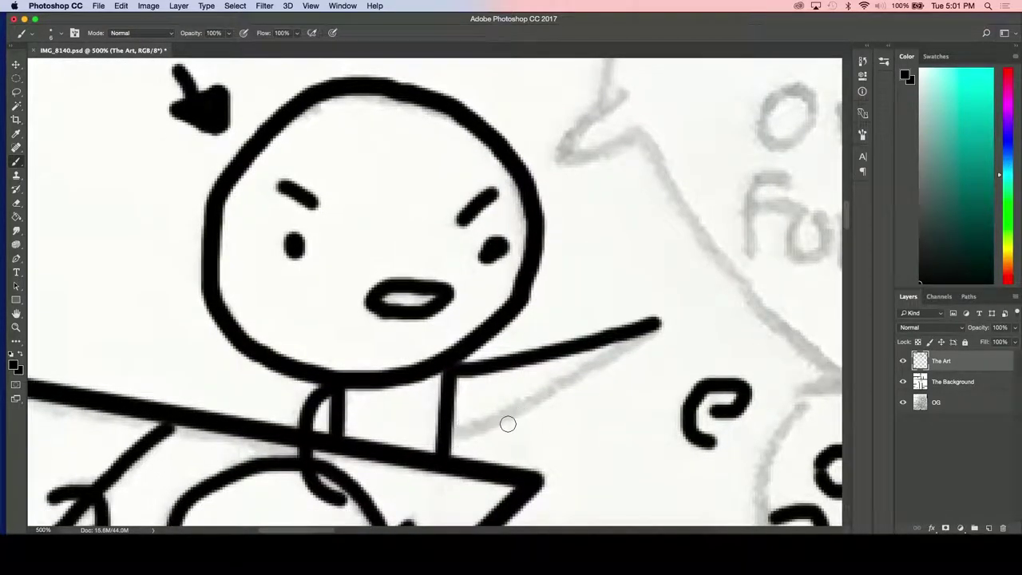
pyautogui.click(990, 528)
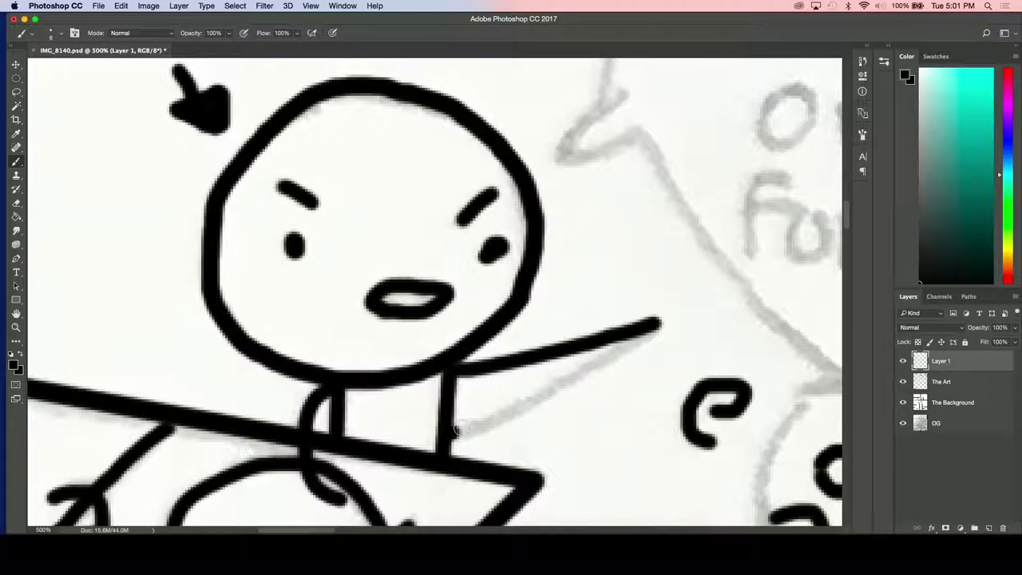
pyautogui.moveTo(454, 428); pyautogui.dragTo(680, 293)
pyautogui.press('super+z')
pyautogui.press('Delete')
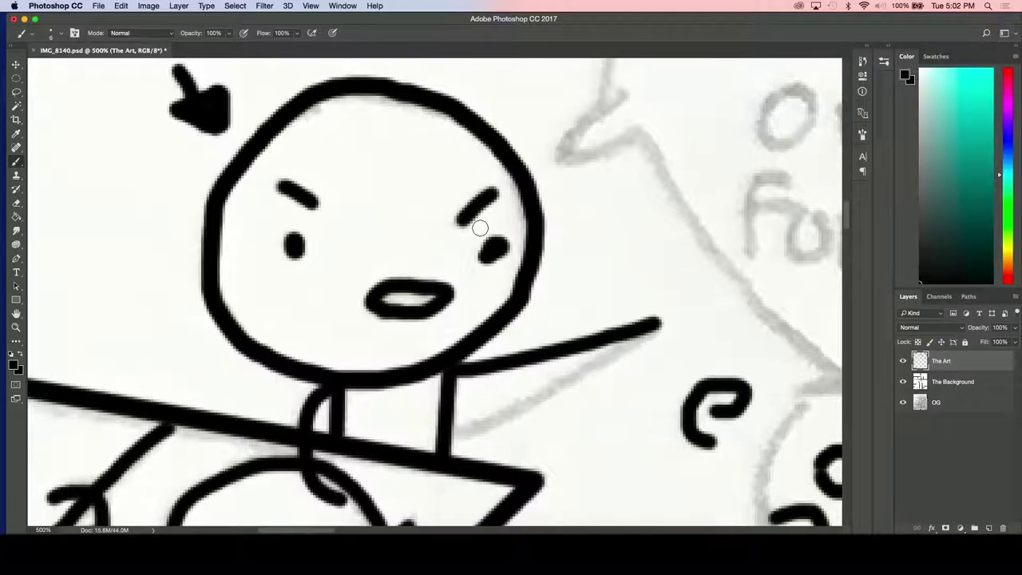
# Examine the inked mom, the table drawing and the mom label for remaining flaws and uninked lines.
pyautogui.scroll(3, 478, 229)
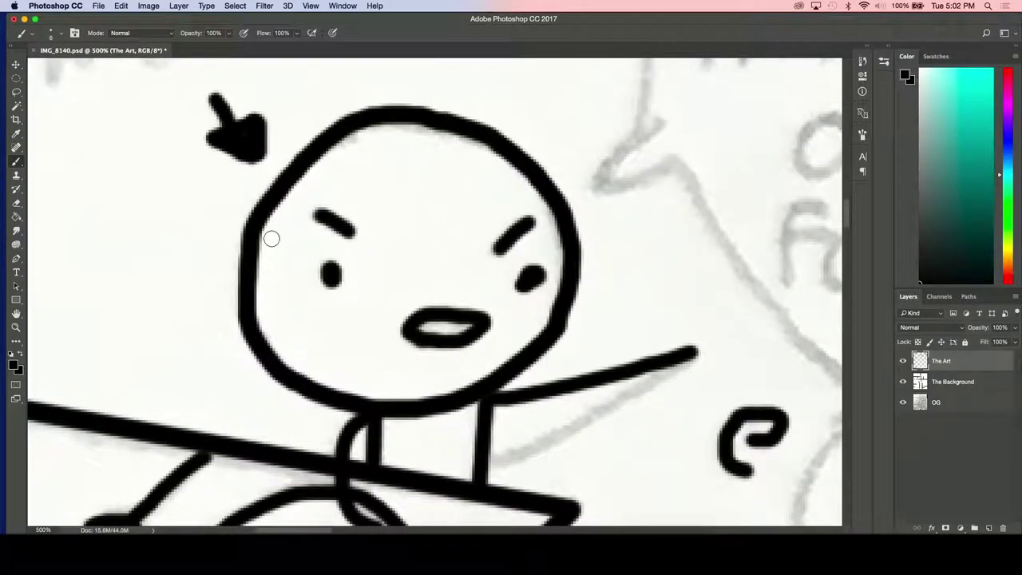
pyautogui.press('e')
pyautogui.press('[')
pyautogui.press('[')
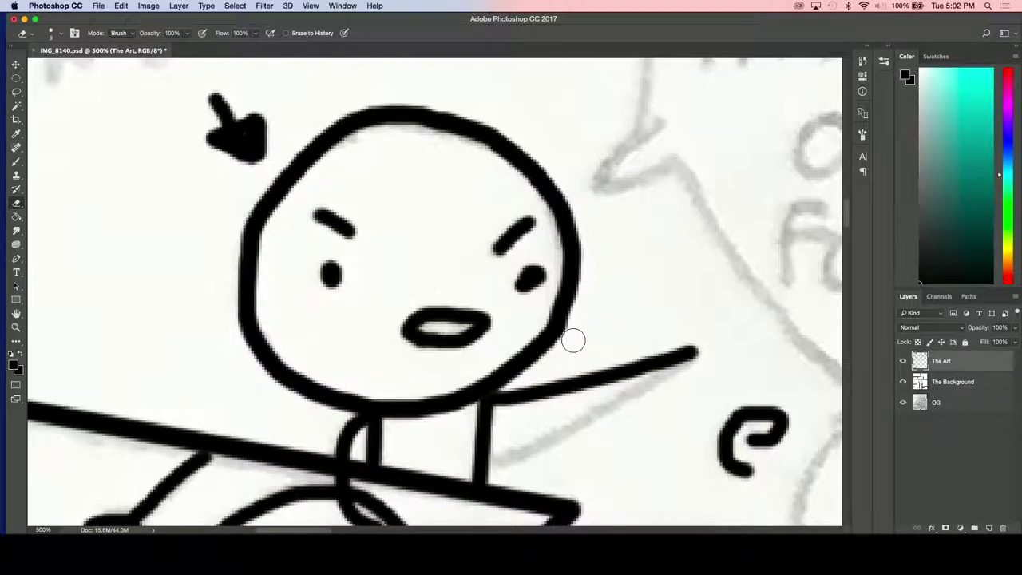
pyautogui.scroll(-5, 584, 321)
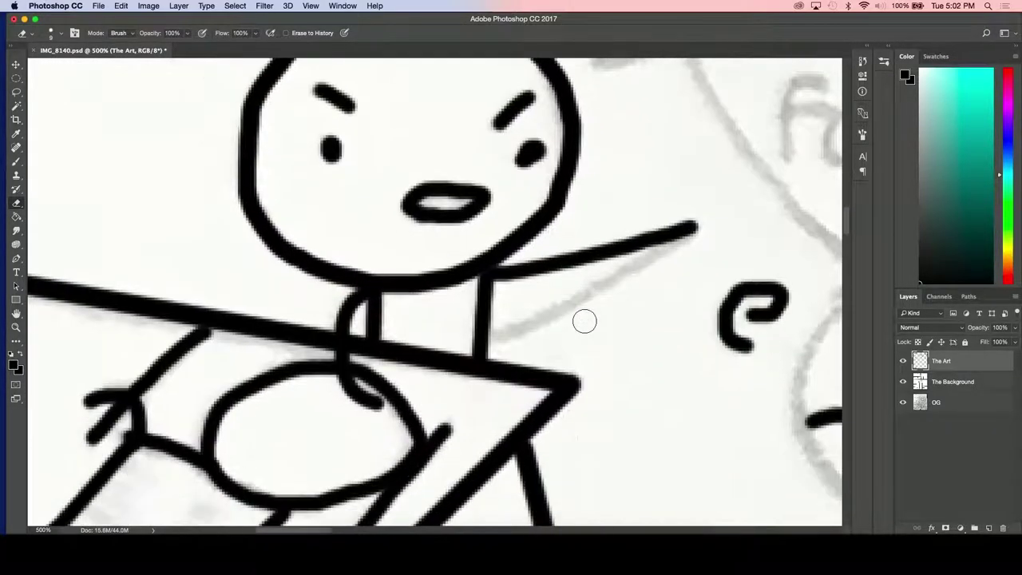
pyautogui.hscroll(-3, 583, 321)
pyautogui.scroll(-3, 583, 321)
pyautogui.hscroll(-2, 583, 321)
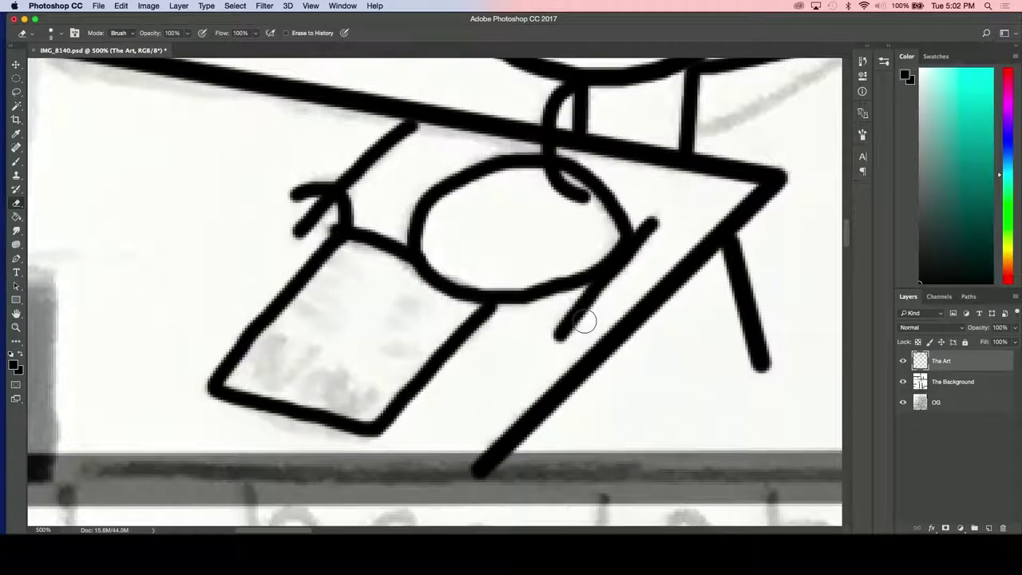
pyautogui.scroll(6, 451, 302)
pyautogui.hscroll(2, 452, 302)
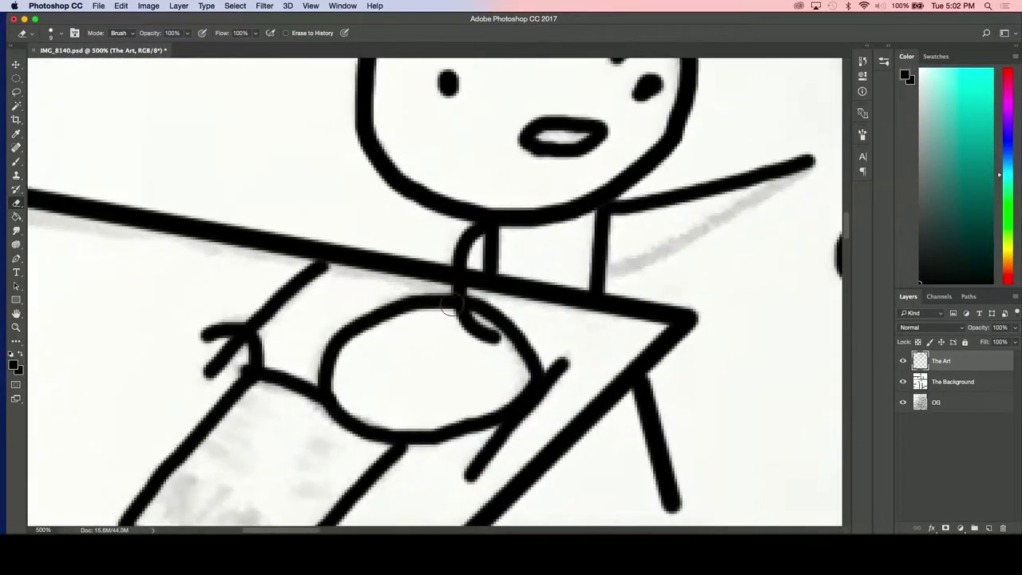
pyautogui.scroll(4, 452, 302)
pyautogui.hscroll(-3, 451, 302)
pyautogui.scroll(2, 452, 303)
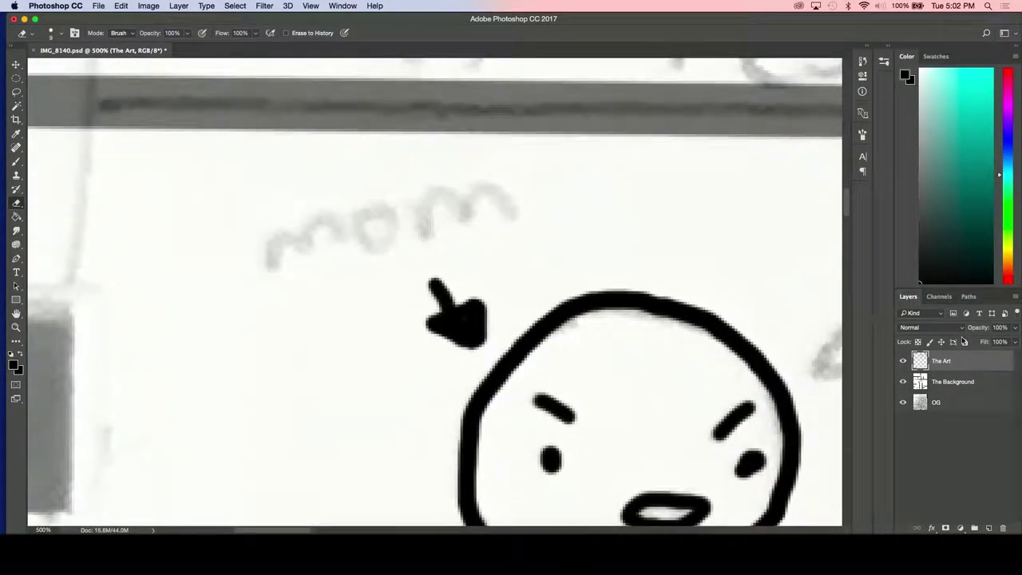
# Ink the speech bubble's left edge and pointed tail beside the mom's head with the Brush tool.
pyautogui.scroll(-3, 760, 344)
pyautogui.hscroll(10, 760, 345)
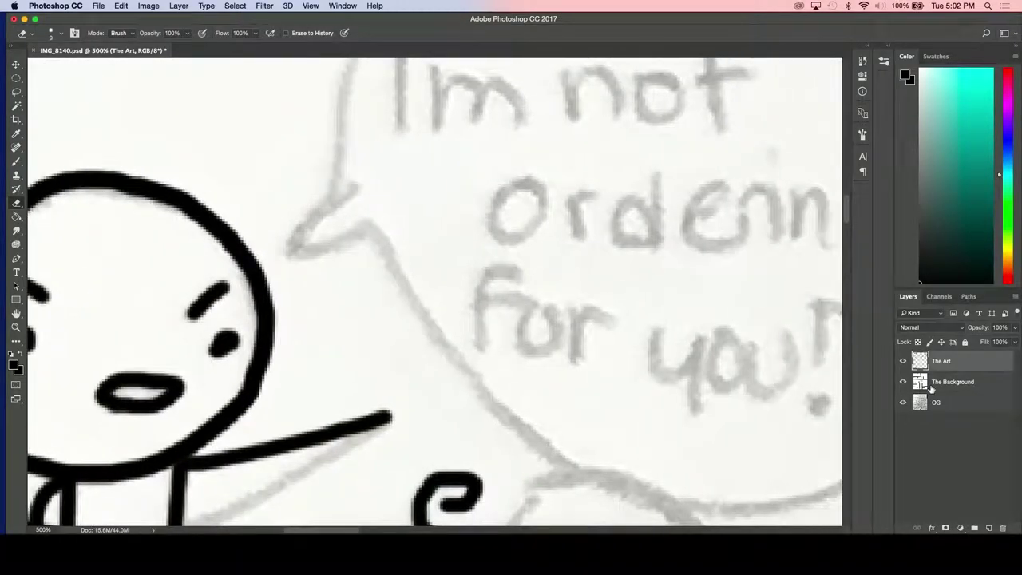
pyautogui.hscroll(2, 559, 303)
pyautogui.scroll(1, 559, 302)
pyautogui.click(16, 161)
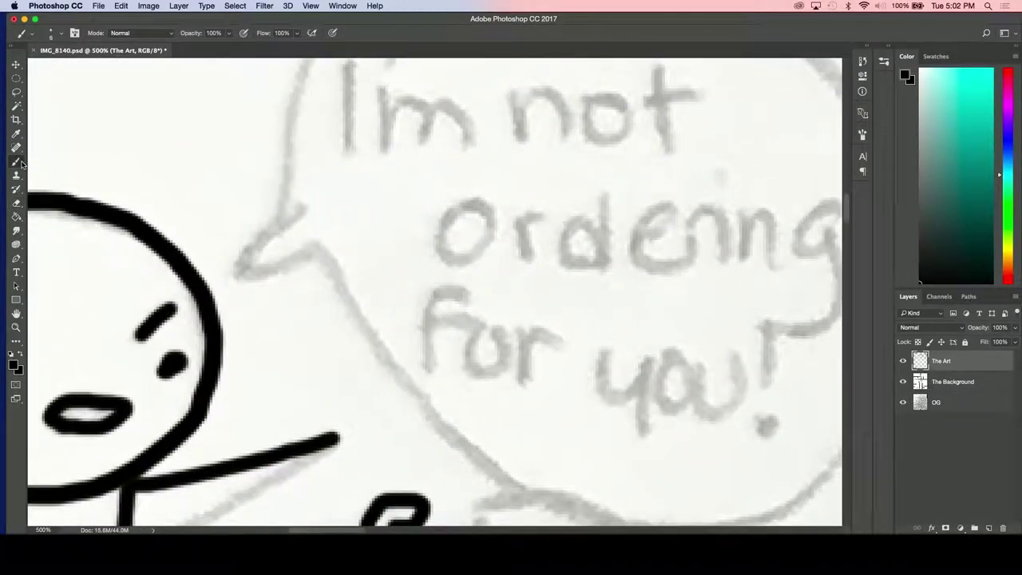
pyautogui.scroll(2, 157, 177)
pyautogui.moveTo(320, 138)
pyautogui.mouseDown()
pyautogui.moveTo(285, 203)
pyautogui.moveTo(276, 309)
pyautogui.moveTo(292, 314)
pyautogui.moveTo(258, 338)
pyautogui.moveTo(222, 388)
pyautogui.moveTo(301, 361)
pyautogui.mouseUp()
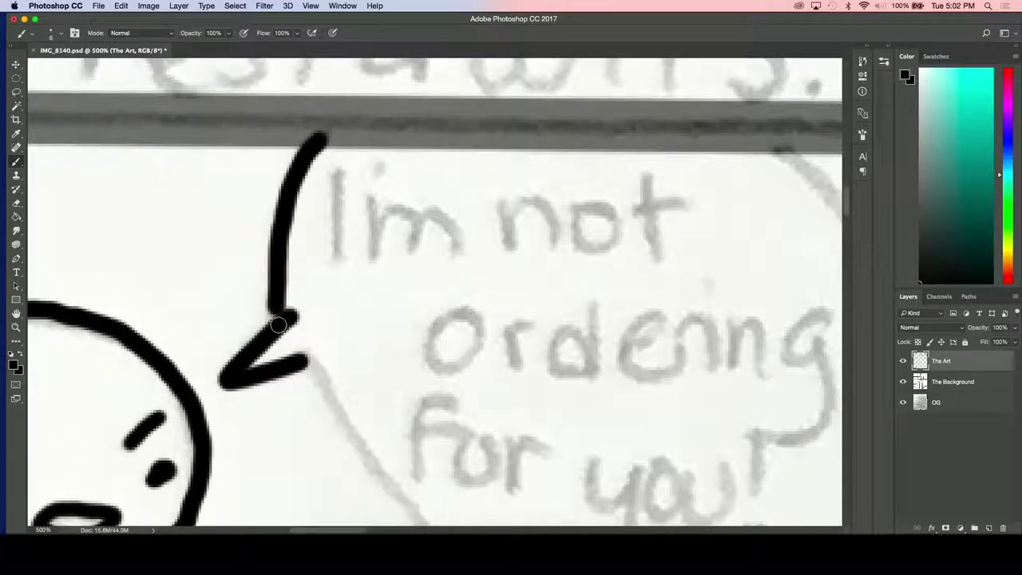
# Continue the bubble outline from the tail along its lower curve and partway up the right side.
pyautogui.scroll(-5, 277, 317)
pyautogui.hscroll(3, 277, 317)
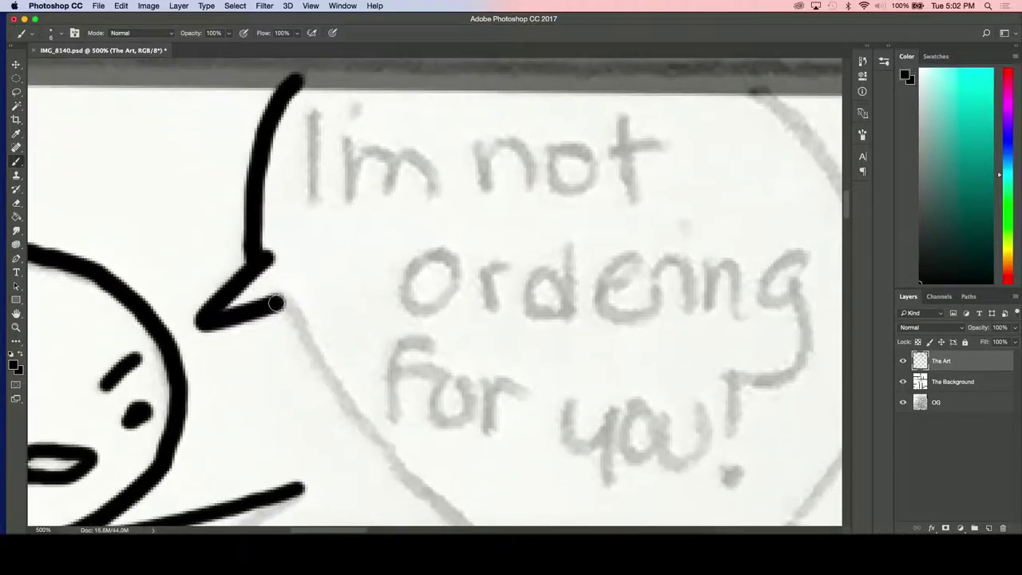
pyautogui.scroll(-2, 282, 307)
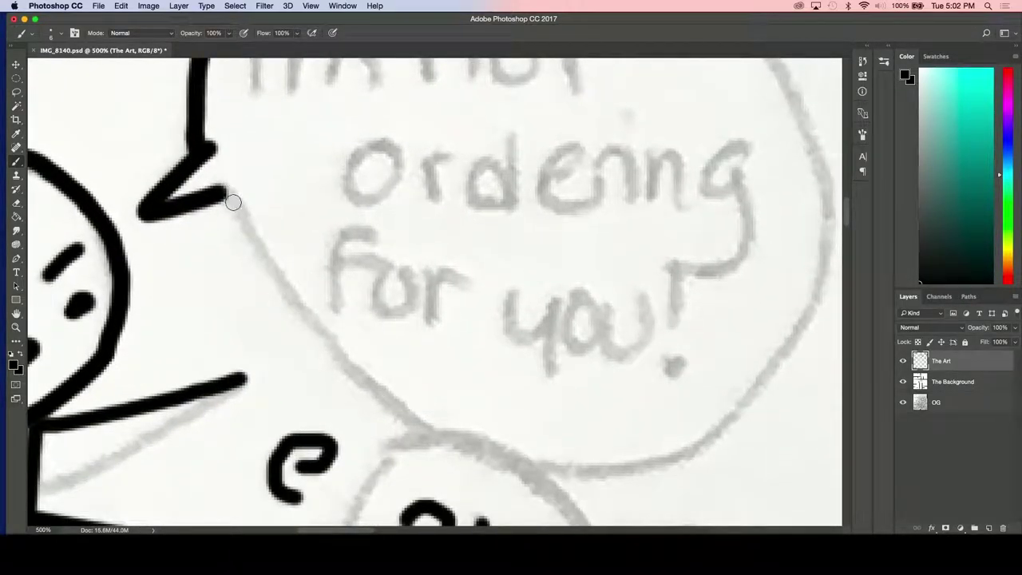
pyautogui.moveTo(220, 192)
pyautogui.mouseDown()
pyautogui.moveTo(310, 326)
pyautogui.moveTo(377, 400)
pyautogui.moveTo(489, 460)
pyautogui.moveTo(613, 470)
pyautogui.moveTo(660, 464)
pyautogui.moveTo(716, 432)
pyautogui.moveTo(770, 379)
pyautogui.moveTo(810, 310)
pyautogui.moveTo(830, 243)
pyautogui.moveTo(816, 166)
pyautogui.mouseUp()
# Ink the bubble's upper right curve from the panel border down and join it to the lower outline.
pyautogui.keyDown('alt'); pyautogui.scroll(-3, 816, 166); pyautogui.keyUp('alt')
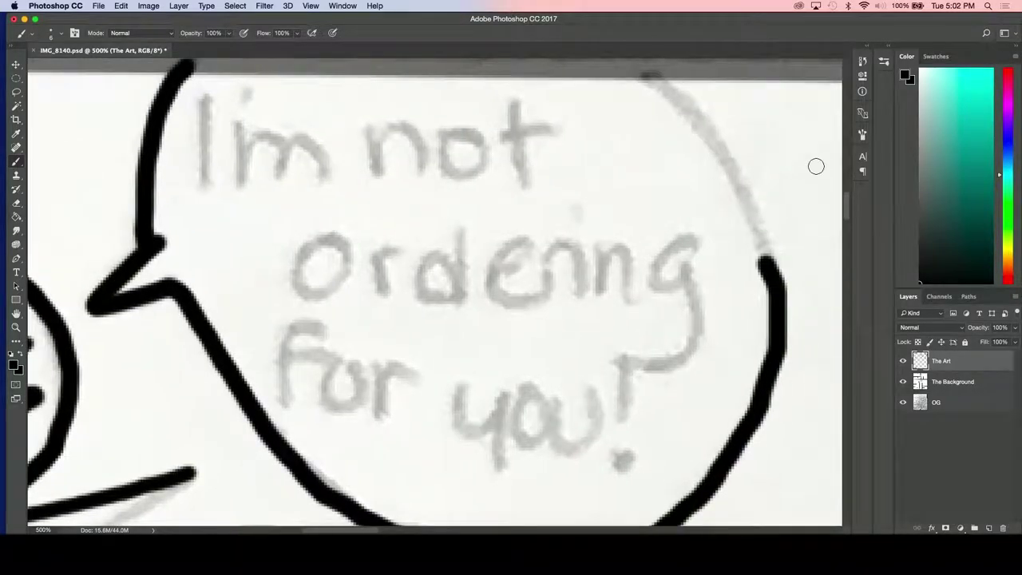
pyautogui.keyDown('alt'); pyautogui.scroll(3, 814, 164); pyautogui.keyUp('alt')
pyautogui.moveTo(586, 116)
pyautogui.mouseDown()
pyautogui.moveTo(645, 169)
pyautogui.moveTo(708, 306)
pyautogui.mouseUp()
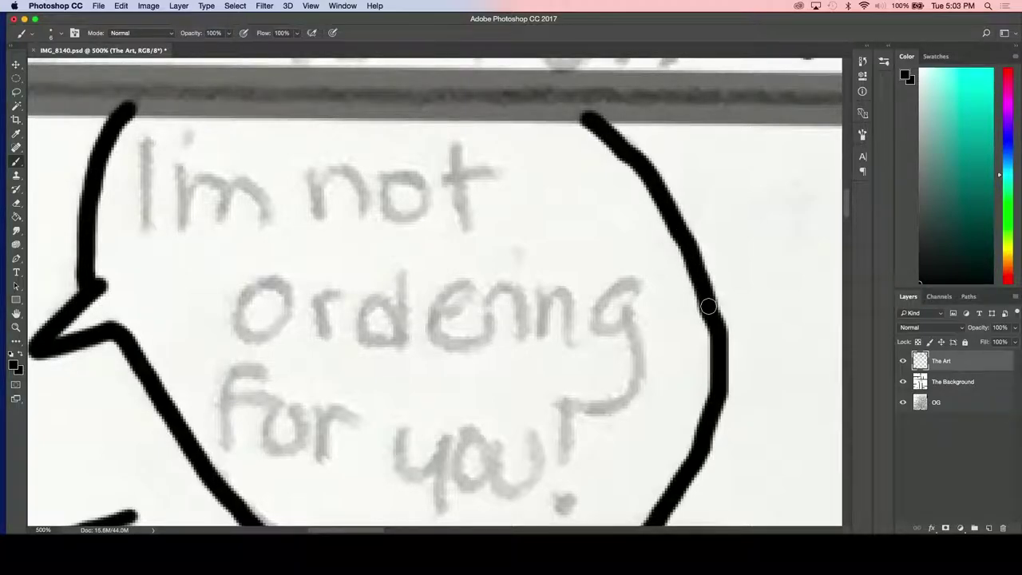
pyautogui.scroll(-3, 708, 306)
pyautogui.moveTo(708, 217)
pyautogui.mouseDown()
pyautogui.moveTo(718, 246)
pyautogui.moveTo(713, 308)
pyautogui.moveTo(691, 371)
pyautogui.mouseUp()
# Ink the child's rectangular torso between the head and legs below the speech bubble.
pyautogui.scroll(-10, 692, 370)
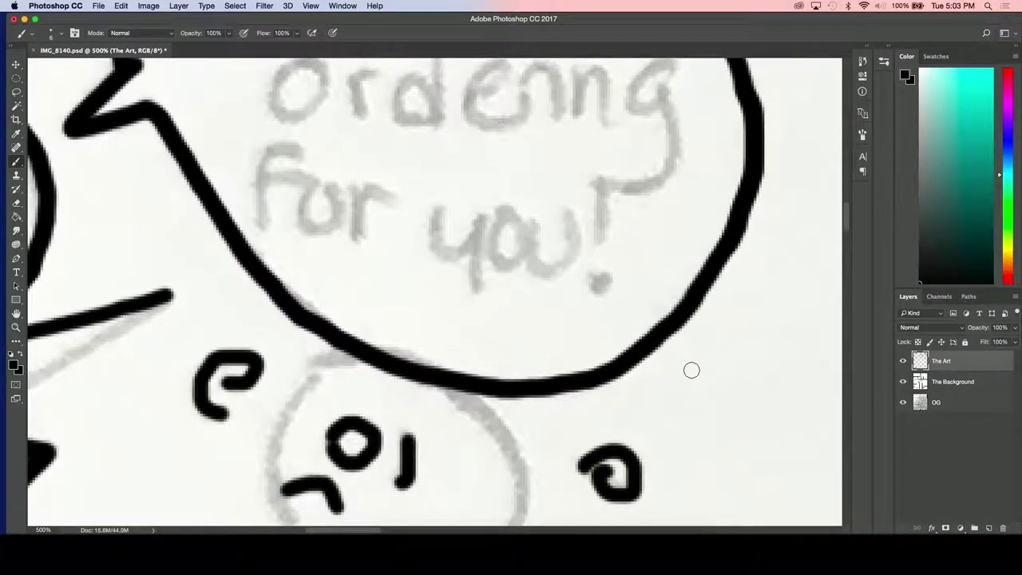
pyautogui.scroll(-2, 691, 370)
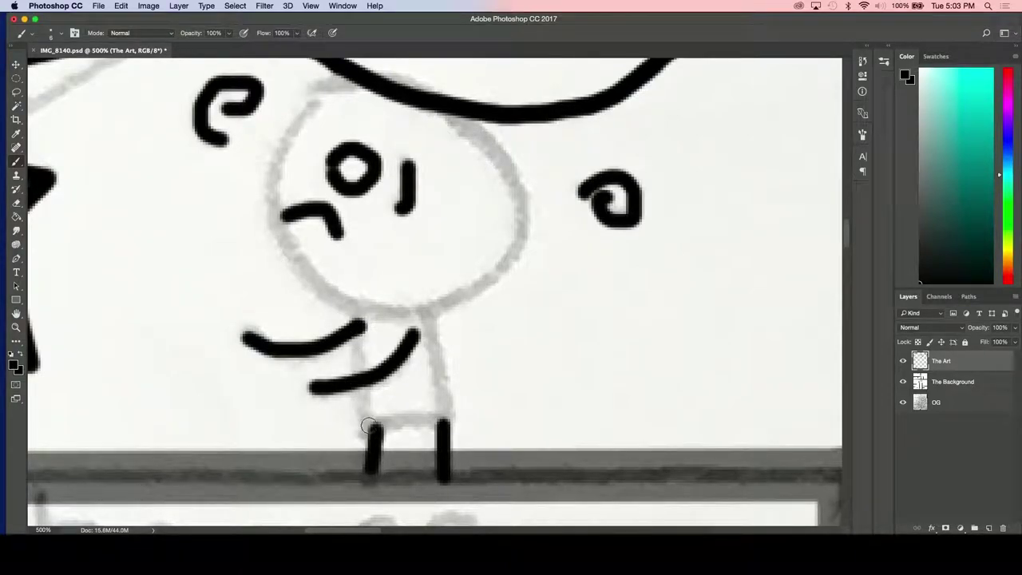
pyautogui.moveTo(357, 323); pyautogui.dragTo(368, 427)
pyautogui.keyDown('shift'); pyautogui.click(444, 415); pyautogui.keyUp('shift')
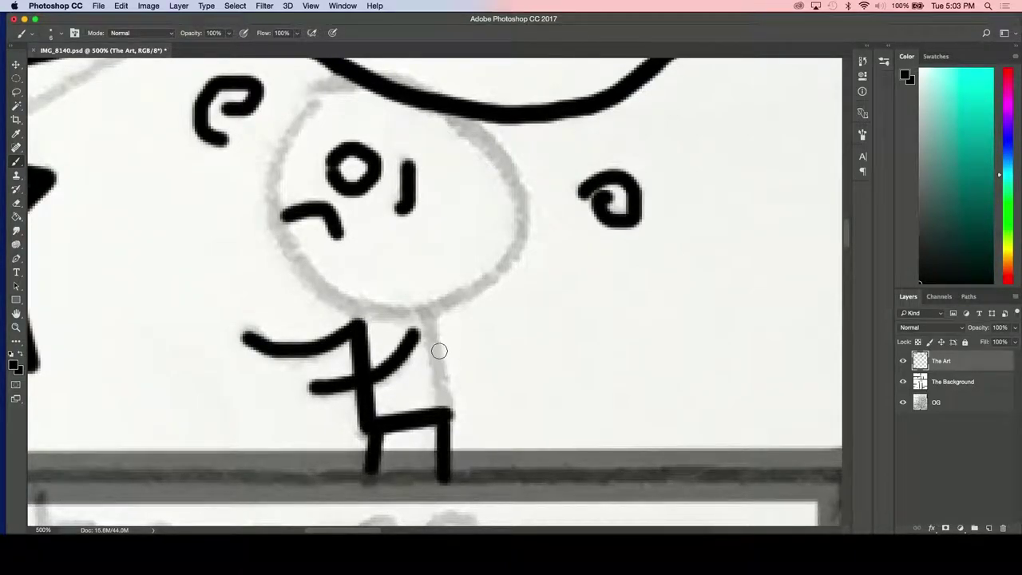
pyautogui.keyDown('shift'); pyautogui.click(431, 312); pyautogui.keyUp('shift')
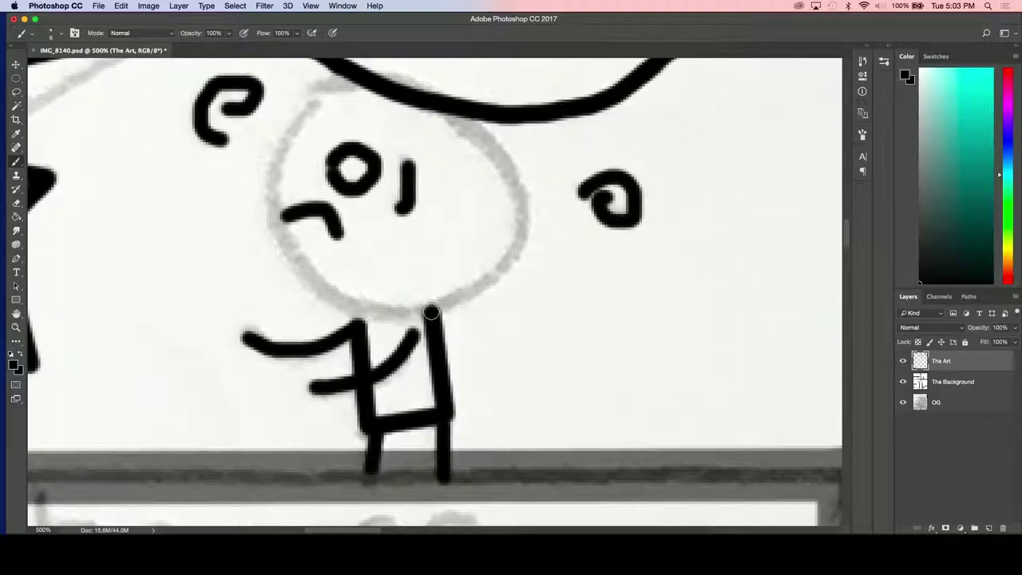
pyautogui.moveTo(431, 311); pyautogui.dragTo(361, 311)
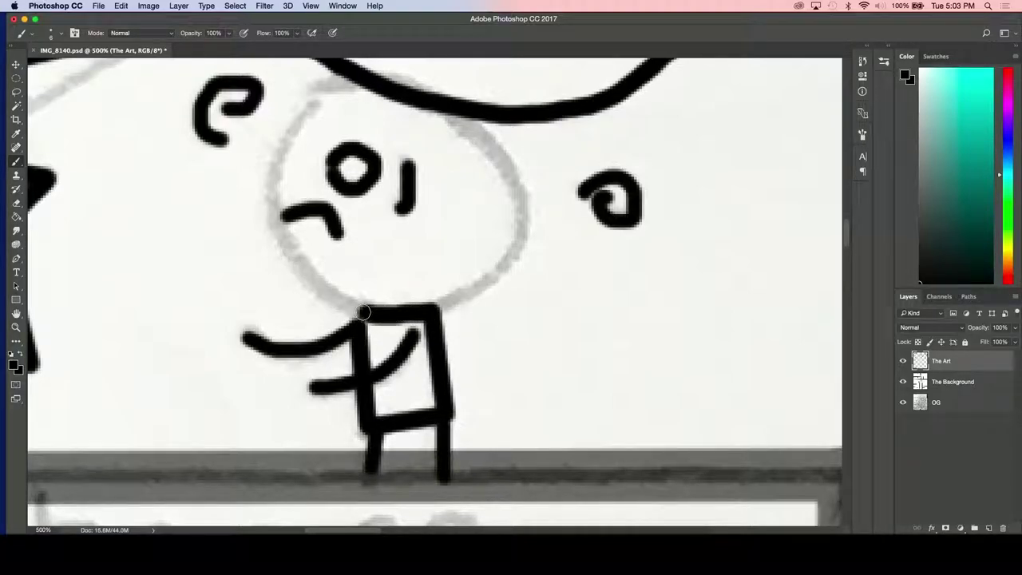
# Ink the child's round head outline, following the bubble's lower edge at the top and joining the torso at the bottom.
pyautogui.scroll(4, 358, 317)
pyautogui.hscroll(-2, 358, 317)
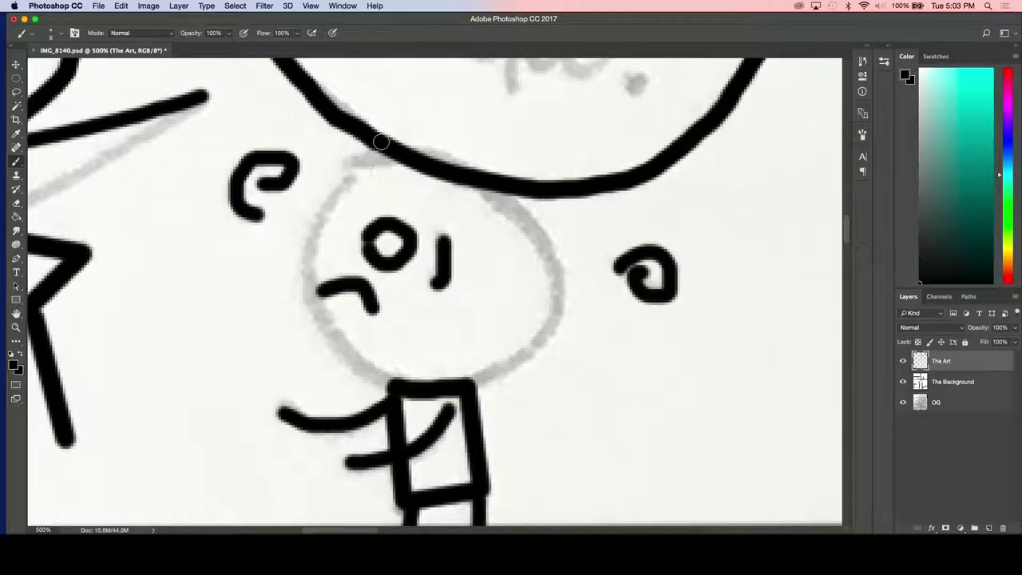
pyautogui.moveTo(396, 157)
pyautogui.mouseDown()
pyautogui.moveTo(358, 169)
pyautogui.moveTo(305, 249)
pyautogui.moveTo(314, 305)
pyautogui.moveTo(343, 352)
pyautogui.moveTo(391, 383)
pyautogui.moveTo(414, 379)
pyautogui.mouseUp()
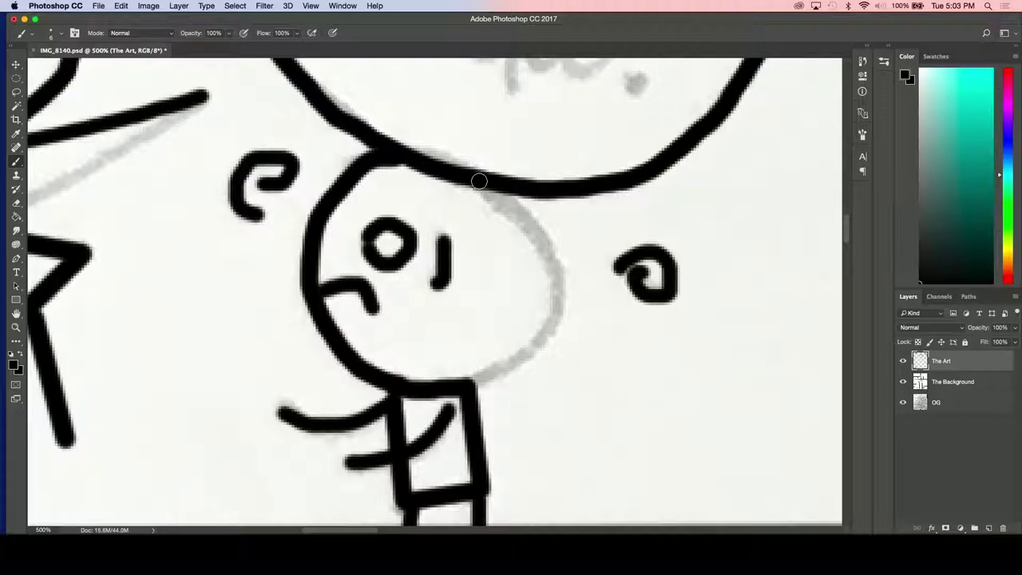
pyautogui.moveTo(486, 188)
pyautogui.mouseDown()
pyautogui.moveTo(530, 221)
pyautogui.moveTo(559, 289)
pyautogui.moveTo(554, 334)
pyautogui.moveTo(527, 359)
pyautogui.moveTo(470, 384)
pyautogui.mouseUp()
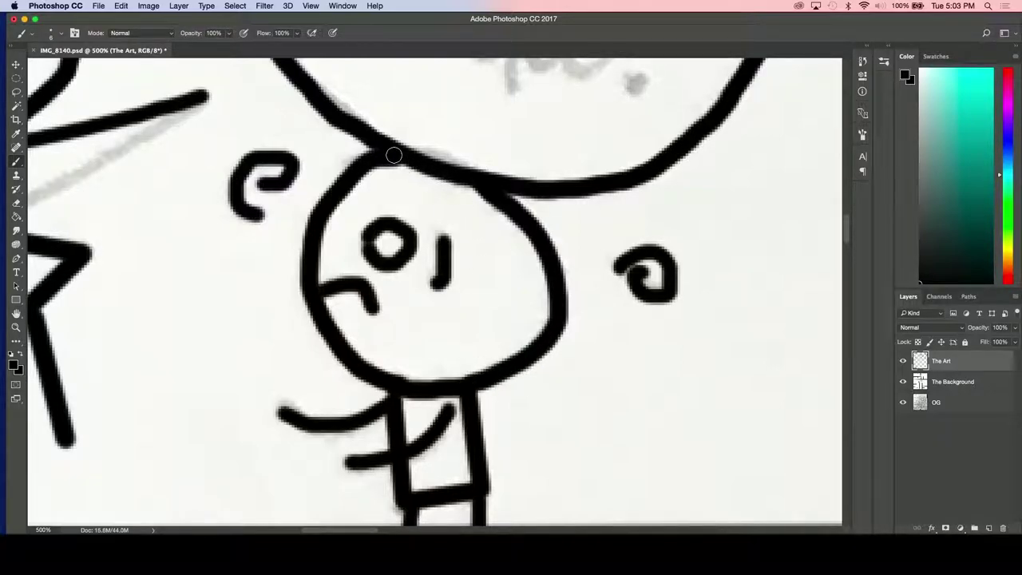
pyautogui.moveTo(393, 158); pyautogui.dragTo(481, 186)
# Erase the excess ink along the inside of the head's top edge where it meets the speech bubble.
pyautogui.click(16, 202)
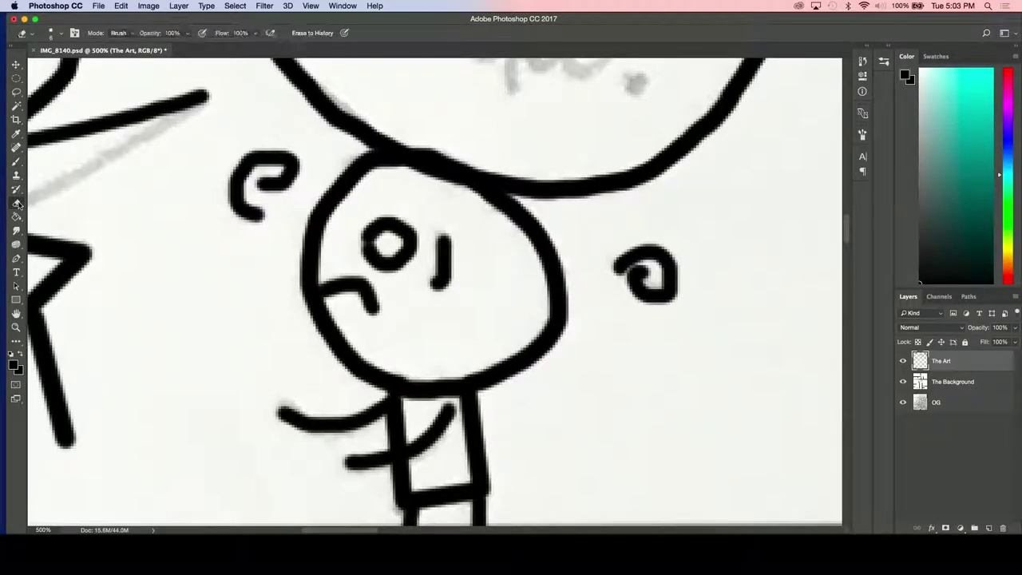
pyautogui.moveTo(409, 180); pyautogui.dragTo(463, 196)
pyautogui.scroll(-1, 527, 207)
pyautogui.scroll(1, 414, 162)
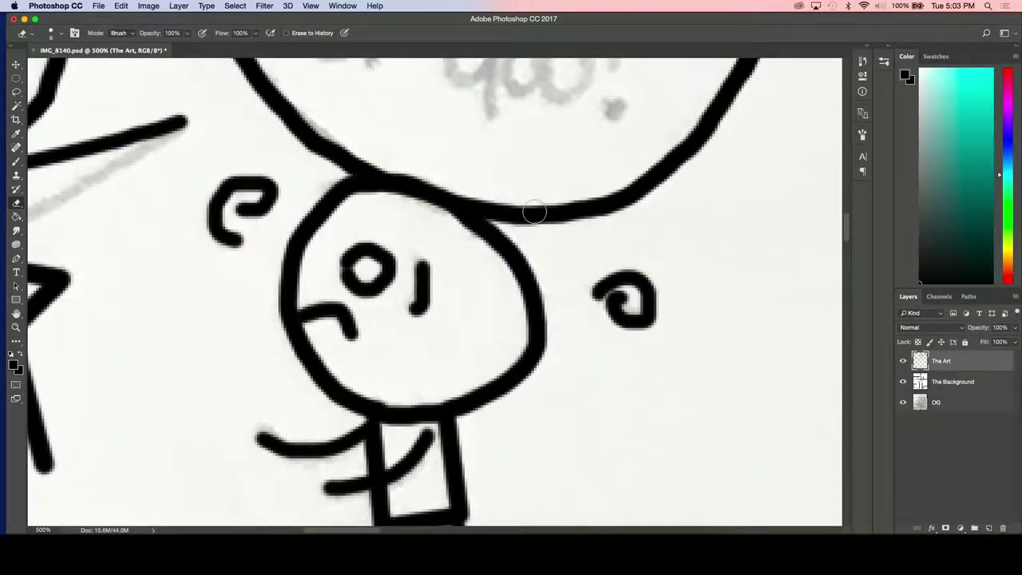
# Examine the finished speech bubble, the child and the surrounding comic panels for parts still left to ink.
pyautogui.scroll(3, 532, 207)
pyautogui.hscroll(3, 531, 207)
pyautogui.scroll(5, 583, 231)
pyautogui.hscroll(2, 583, 231)
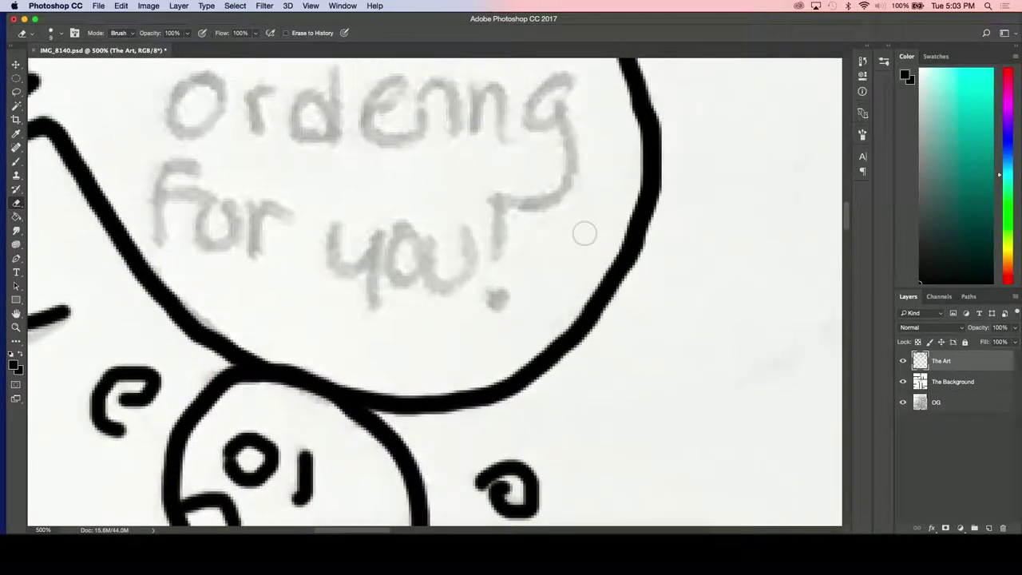
pyautogui.scroll(5, 584, 232)
pyautogui.hscroll(2, 584, 231)
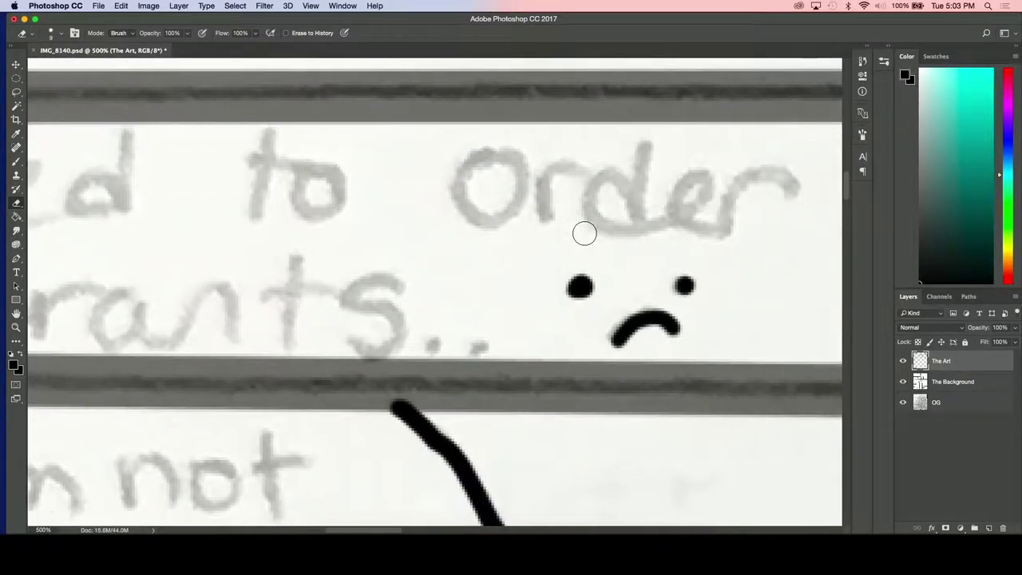
pyautogui.scroll(-3, 583, 231)
pyautogui.scroll(-5, 586, 237)
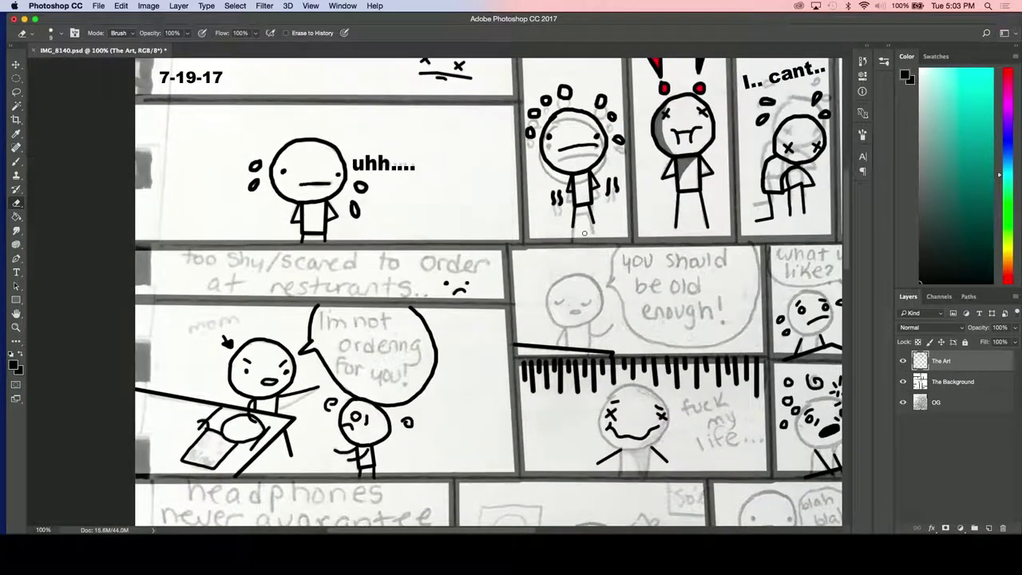
pyautogui.hscroll(2, 583, 233)
pyautogui.hscroll(3, 583, 234)
pyautogui.hscroll(-8, 583, 233)
pyautogui.scroll(-1, 583, 234)
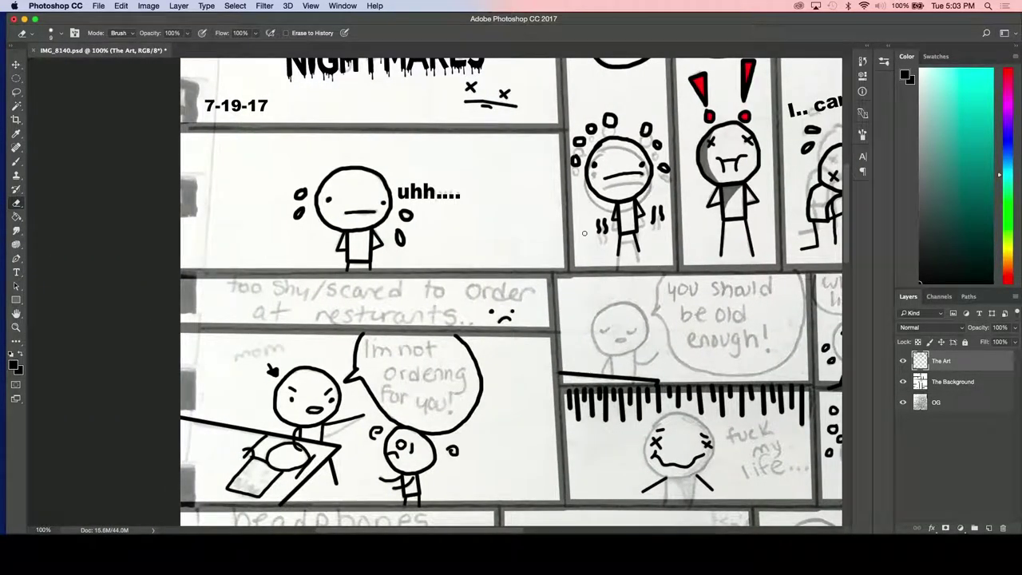
pyautogui.scroll(-2, 584, 233)
# Set the Eraser to 40% opacity and reduce its size to 3 for work on the menu on the table.
pyautogui.press('super+plus')
pyautogui.press('super+plus')
pyautogui.press('super+plus')
pyautogui.scroll(-10, 584, 233)
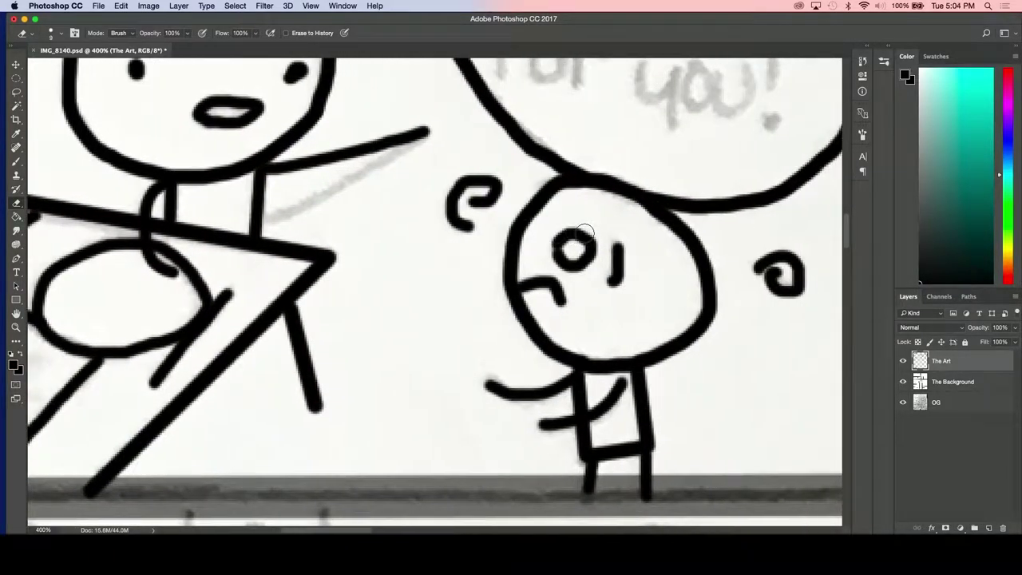
pyautogui.hscroll(-7, 584, 233)
pyautogui.press('super+plus')
pyautogui.press('super+plus')
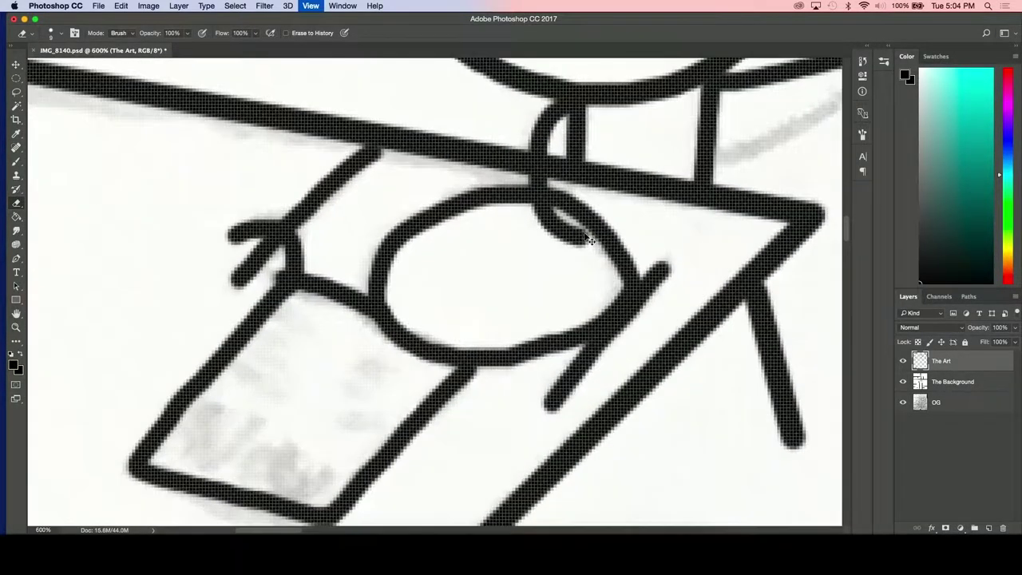
pyautogui.press('super+plus')
pyautogui.scroll(-3, 585, 231)
pyautogui.hscroll(-2, 586, 231)
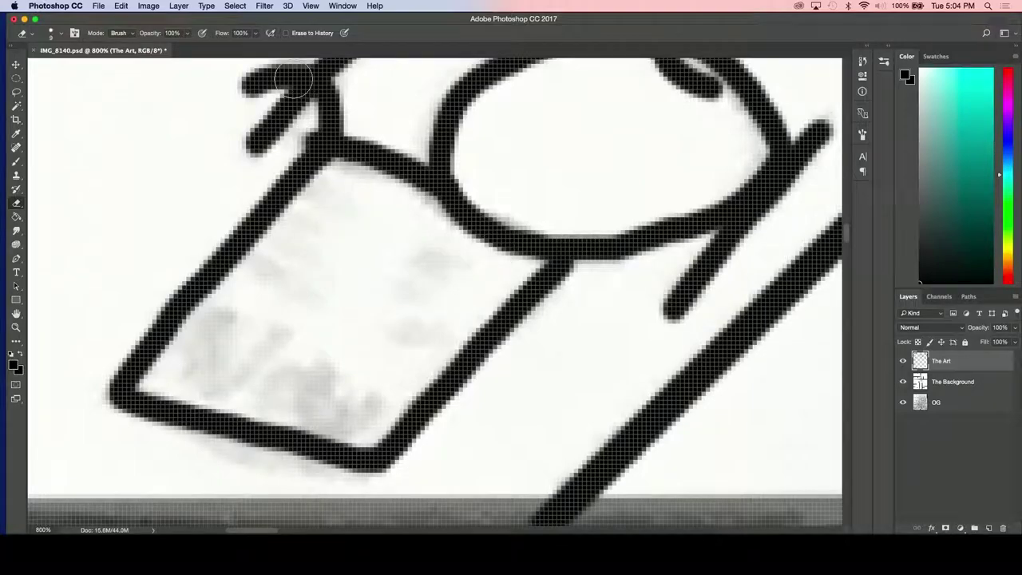
pyautogui.click(187, 32)
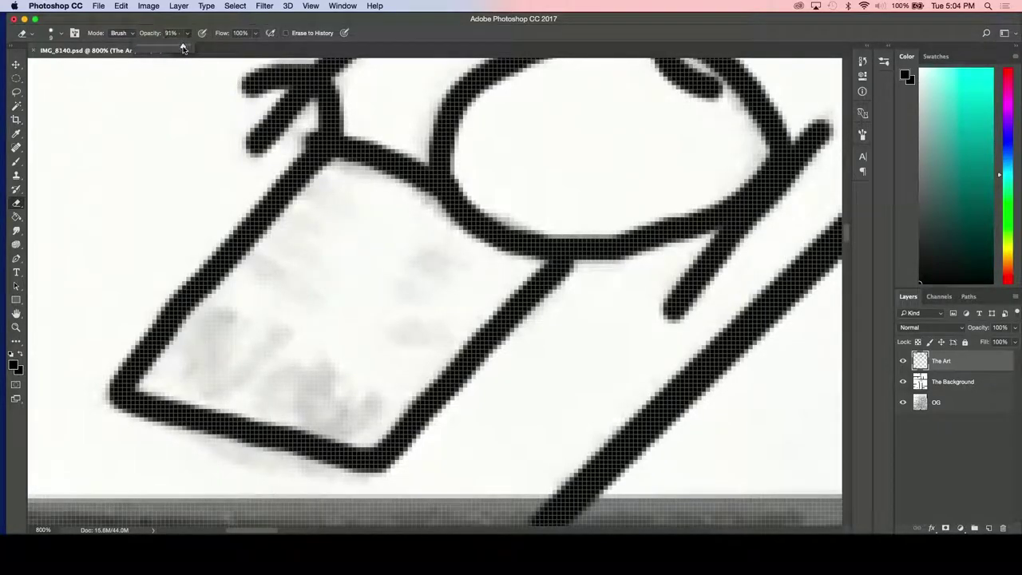
pyautogui.click(414, 26)
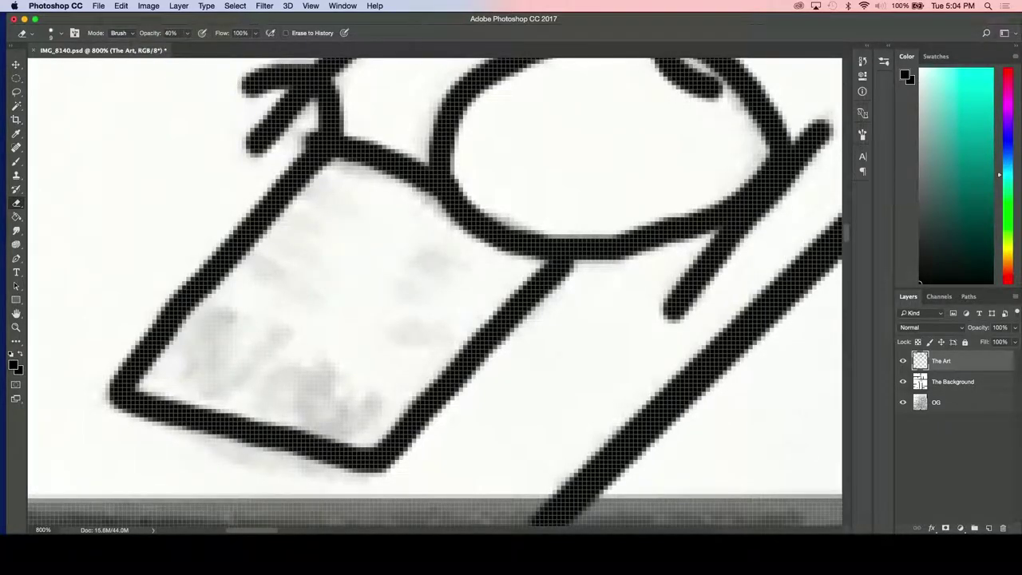
pyautogui.press('[')
pyautogui.press('[')
pyautogui.press('[')
pyautogui.press('[')
# Hide The Background and OG layers to check the menu's ink alone, and show both layers again.
pyautogui.click(902, 382)
pyautogui.click(903, 402)
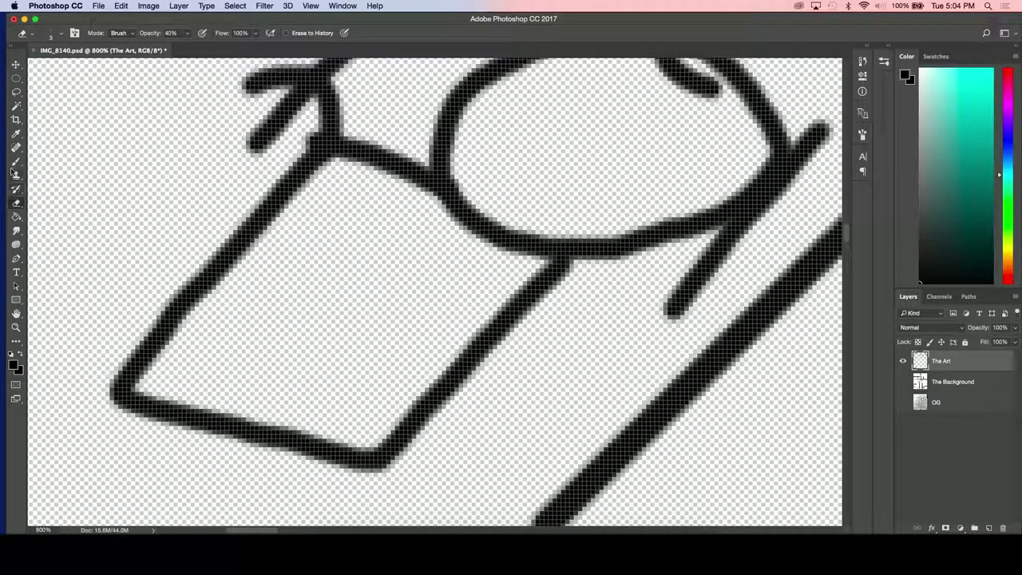
pyautogui.press('b')
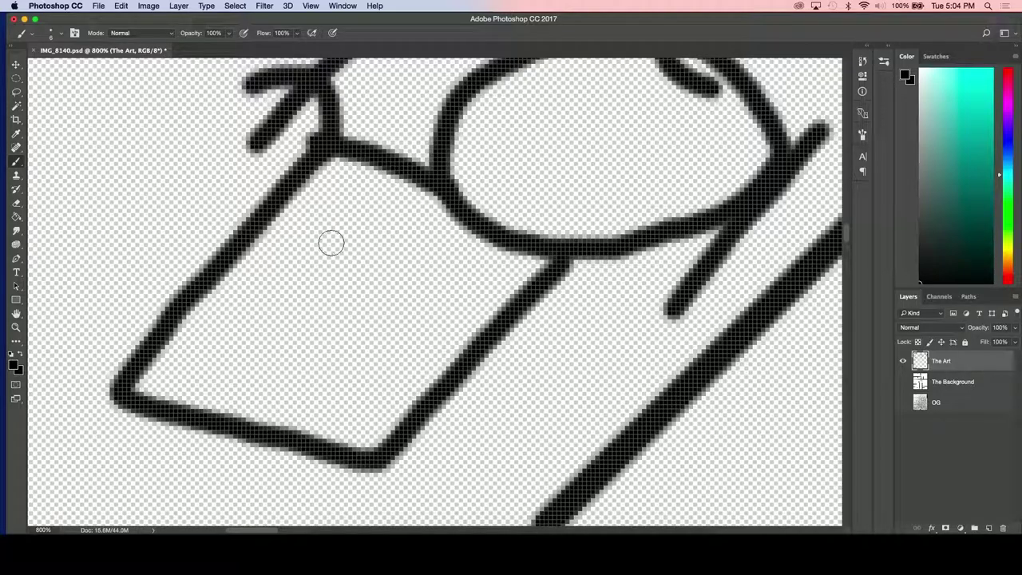
pyautogui.click(903, 381)
pyautogui.click(902, 402)
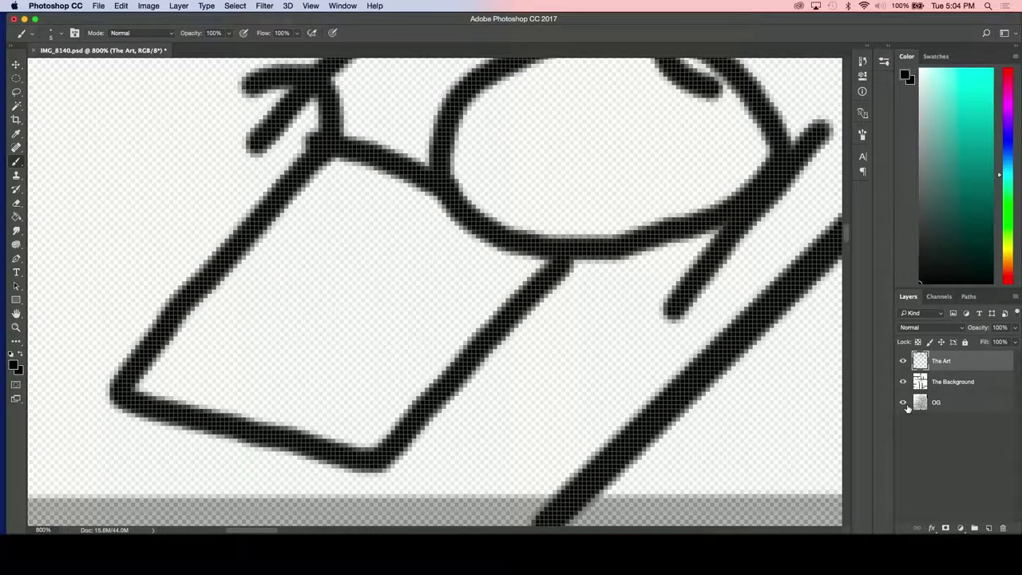
# Hide The Background layer to expose the original sketch and lower the Brush's opacity to 34%.
pyautogui.click(902, 381)
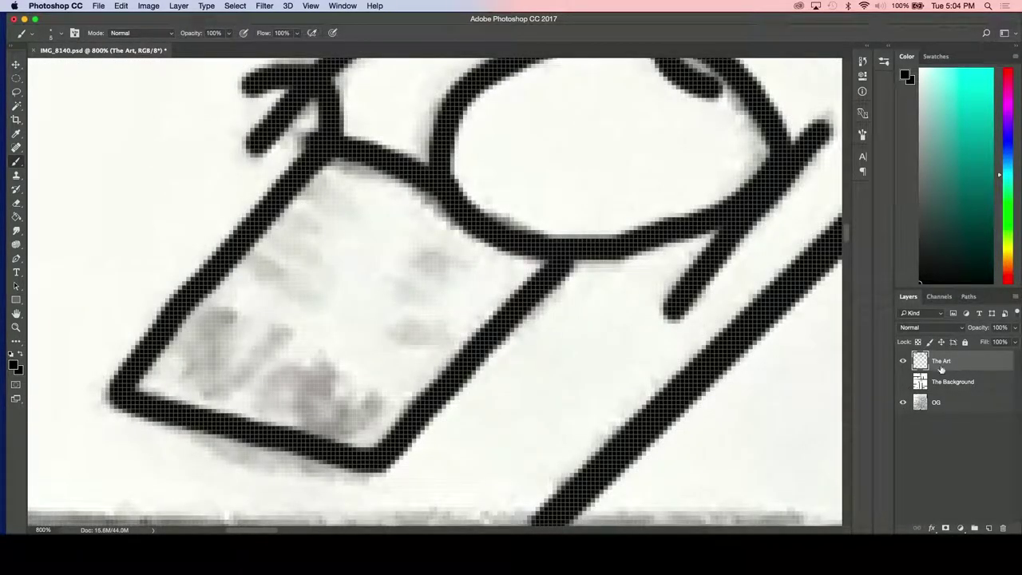
pyautogui.moveTo(319, 195); pyautogui.dragTo(366, 224)
pyautogui.press('super+z')
pyautogui.click(228, 34)
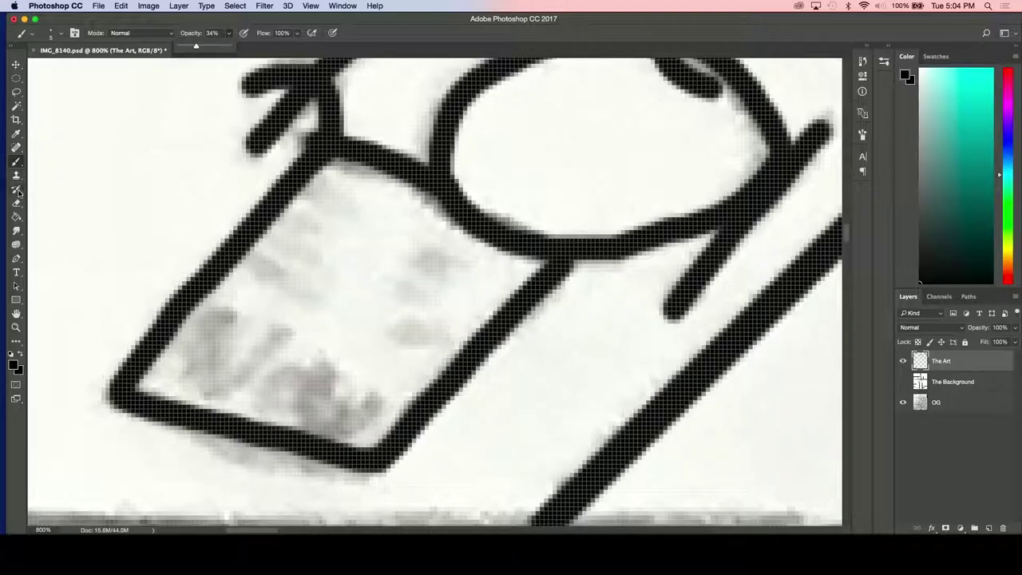
pyautogui.click(16, 204)
pyautogui.click(189, 34)
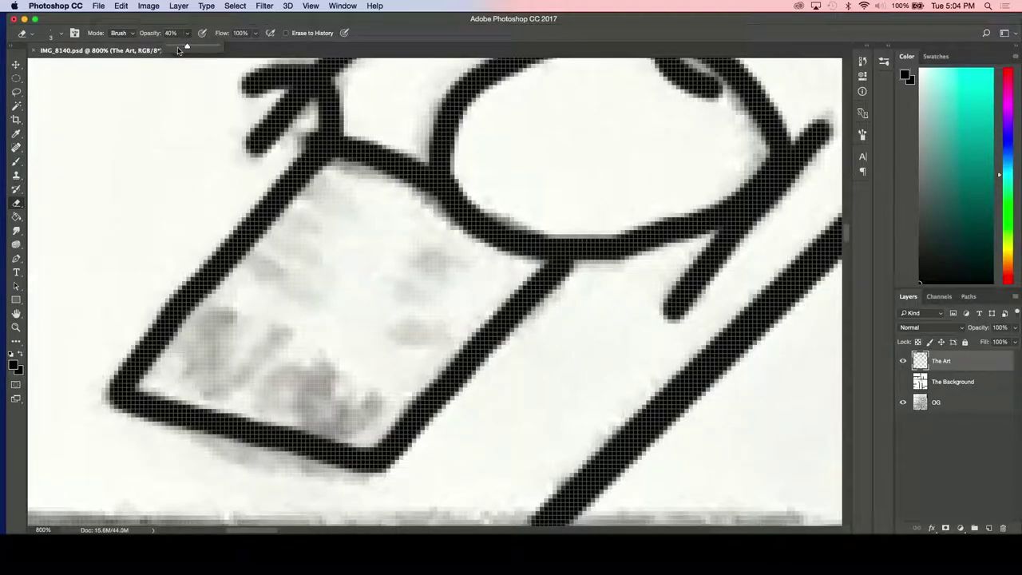
pyautogui.click(16, 161)
# Paint three short translucent grey strokes as text lines in the menu's upper left column.
pyautogui.moveTo(323, 197); pyautogui.dragTo(374, 229)
pyautogui.moveTo(300, 228); pyautogui.dragTo(334, 252)
pyautogui.moveTo(267, 278); pyautogui.dragTo(337, 285)
pyautogui.press('super+z')
pyautogui.moveTo(260, 271); pyautogui.dragTo(327, 297)
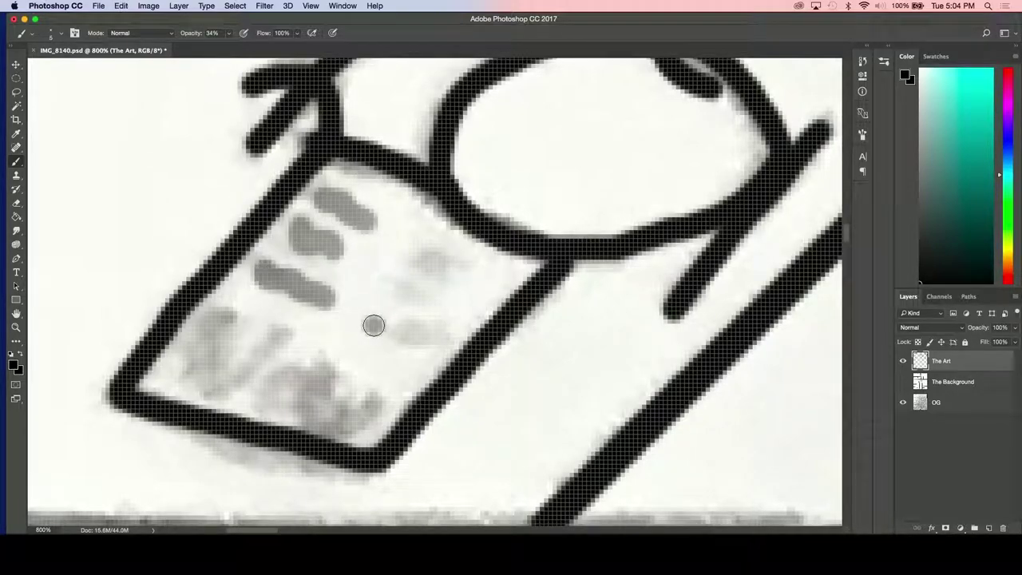
# Paint three matching grey text strokes in the menu's right column, leaving the sketched smudges below unpainted.
pyautogui.moveTo(372, 325); pyautogui.dragTo(420, 344)
pyautogui.moveTo(402, 280); pyautogui.dragTo(444, 308)
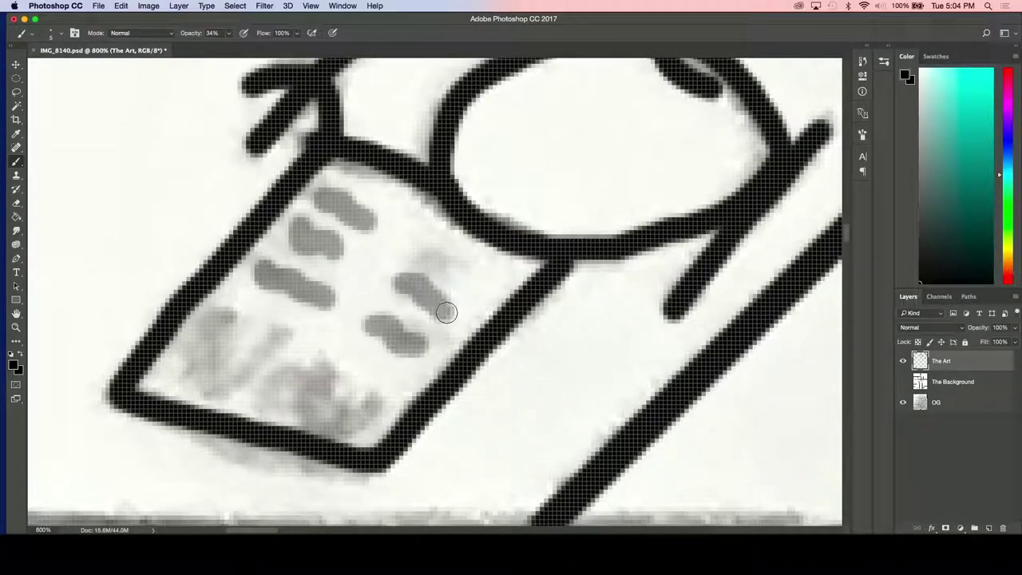
pyautogui.moveTo(421, 241)
pyautogui.mouseDown()
pyautogui.moveTo(434, 262)
pyautogui.moveTo(478, 273)
pyautogui.mouseUp()
pyautogui.moveTo(388, 387)
pyautogui.mouseDown()
pyautogui.moveTo(381, 405)
pyautogui.moveTo(351, 419)
pyautogui.moveTo(345, 379)
pyautogui.moveTo(326, 397)
pyautogui.mouseUp()
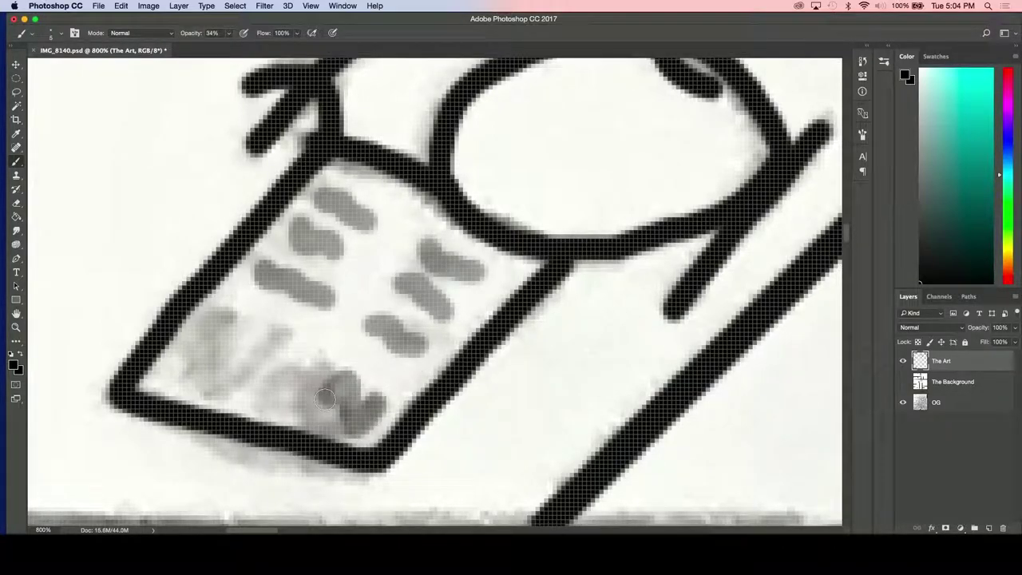
pyautogui.press('super+z')
# Make The Background layer visible again over the original sketch.
pyautogui.press('super+minus')
pyautogui.press('super+minus')
pyautogui.press('super+minus')
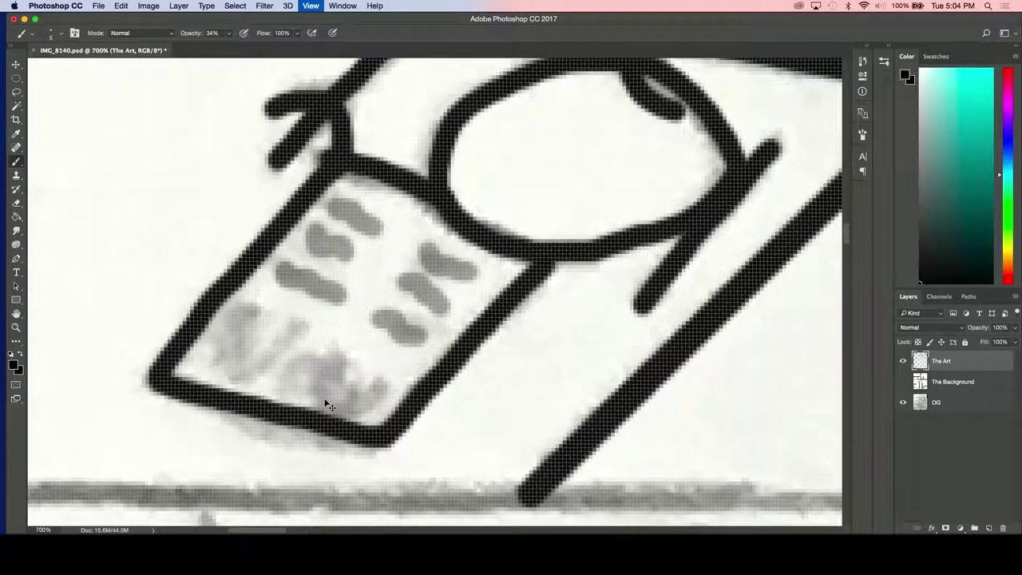
pyautogui.press('super+minus')
pyautogui.press('super+minus')
pyautogui.press('super+minus')
pyautogui.press('super+minus')
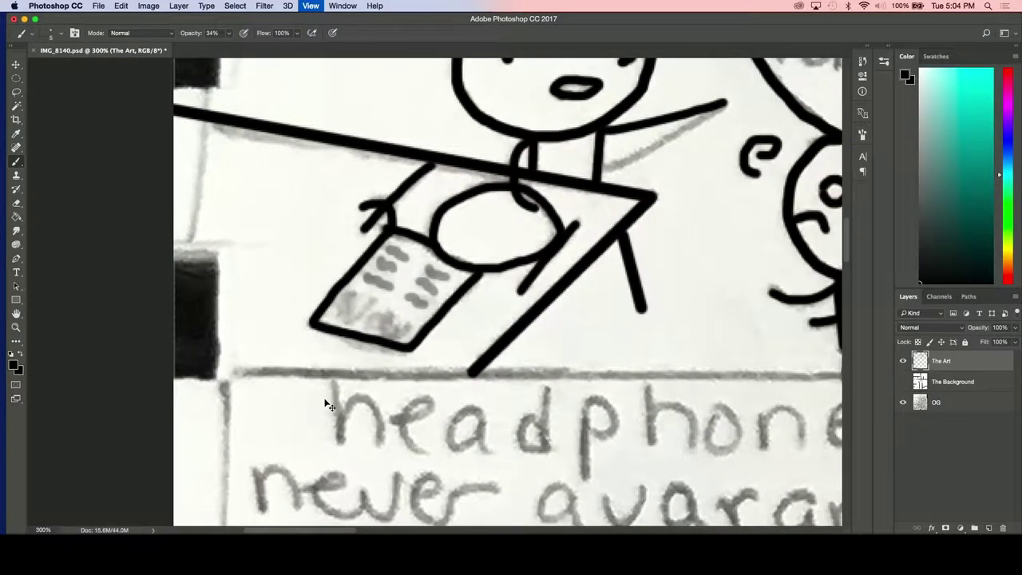
pyautogui.hscroll(10, 327, 404)
pyautogui.scroll(3, 335, 399)
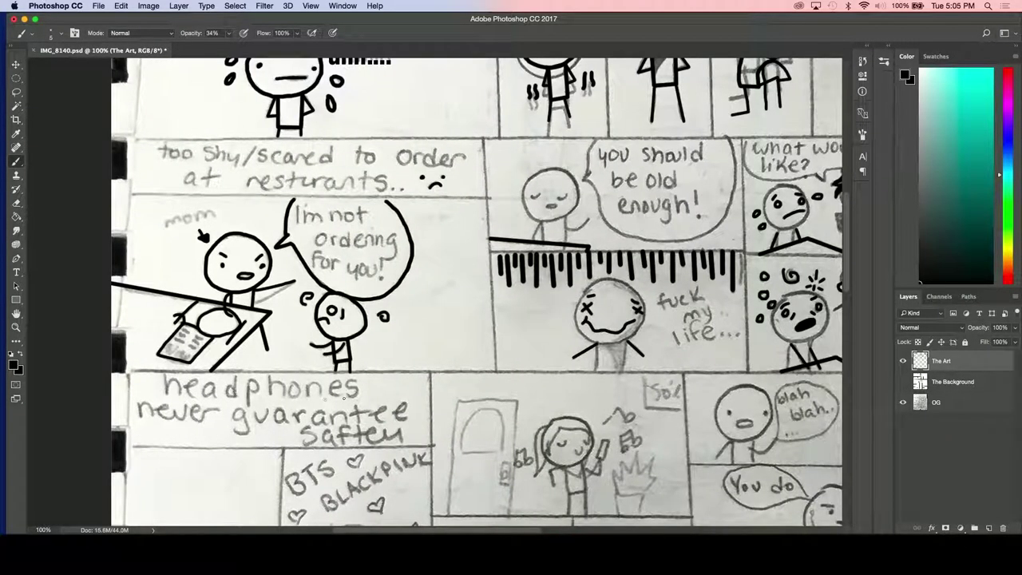
pyautogui.click(903, 382)
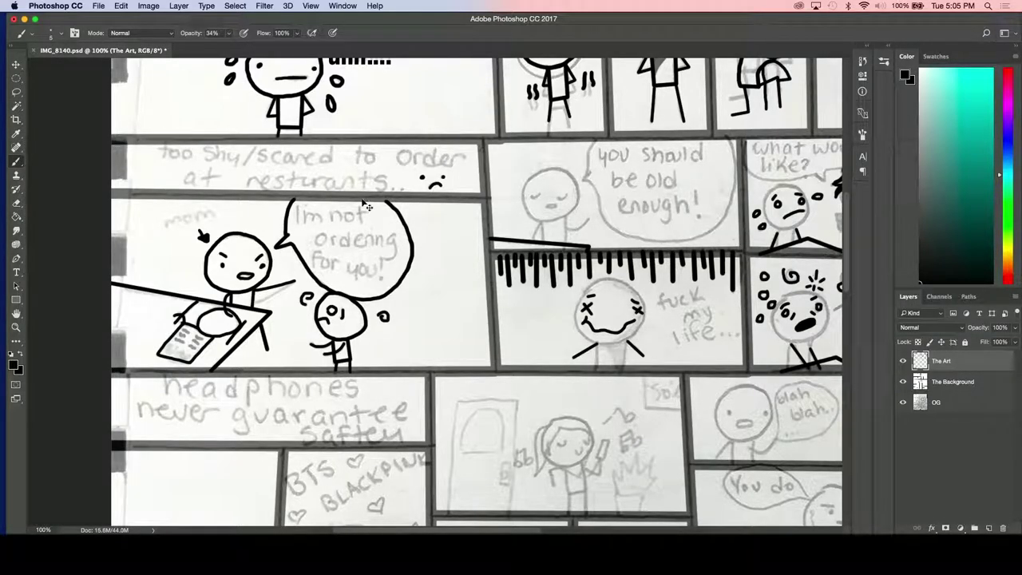
# Set the Brush's opacity back to 100% for inking the panel with the x-eyed figure.
pyautogui.press('super+equal')
pyautogui.press('super+equal')
pyautogui.click(228, 34)
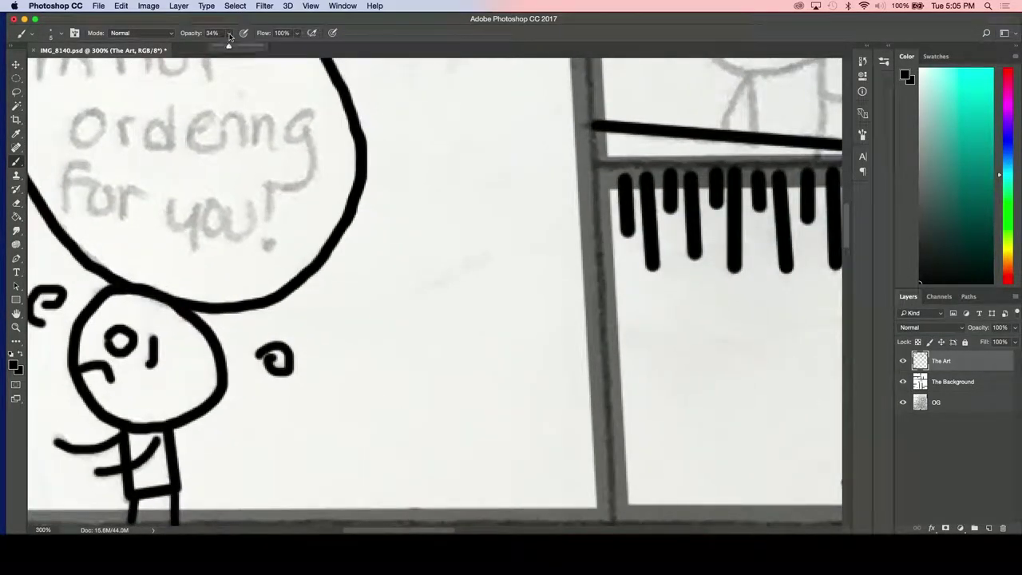
pyautogui.moveTo(233, 50); pyautogui.dragTo(302, 50)
pyautogui.click(384, 26)
pyautogui.scroll(5, 415, 105)
pyautogui.hscroll(10, 415, 105)
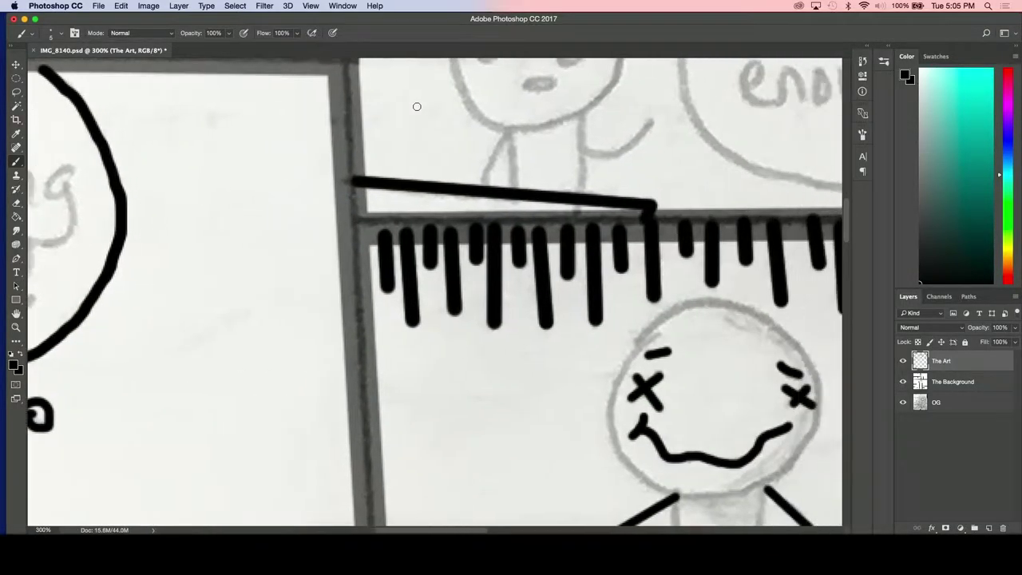
pyautogui.hscroll(3, 416, 106)
pyautogui.scroll(-10, 416, 107)
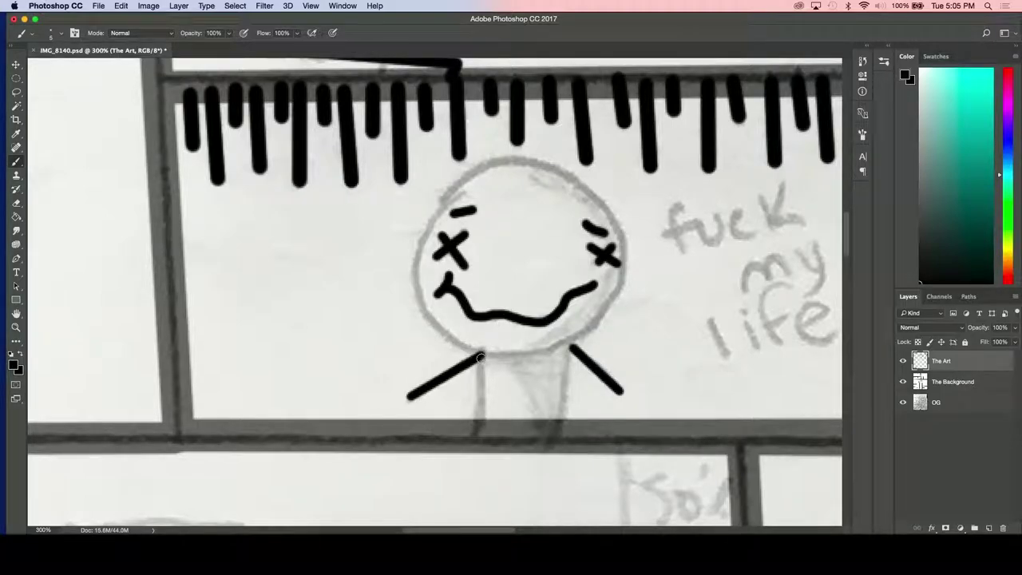
# Ink the x-eyed figure's two vertical body lines and its round head outline over the pencil sketch.
pyautogui.keyDown('shift'); pyautogui.click(479, 424); pyautogui.keyUp('shift')
pyautogui.keyDown('shift'); pyautogui.click(570, 341); pyautogui.keyUp('shift')
pyautogui.moveTo(564, 341)
pyautogui.mouseDown()
pyautogui.moveTo(466, 348)
pyautogui.moveTo(420, 312)
pyautogui.moveTo(414, 278)
pyautogui.moveTo(430, 219)
pyautogui.moveTo(488, 163)
pyautogui.moveTo(523, 157)
pyautogui.moveTo(568, 173)
pyautogui.moveTo(527, 157)
pyautogui.moveTo(564, 168)
pyautogui.moveTo(621, 227)
pyautogui.moveTo(625, 275)
pyautogui.moveTo(568, 343)
pyautogui.mouseUp()
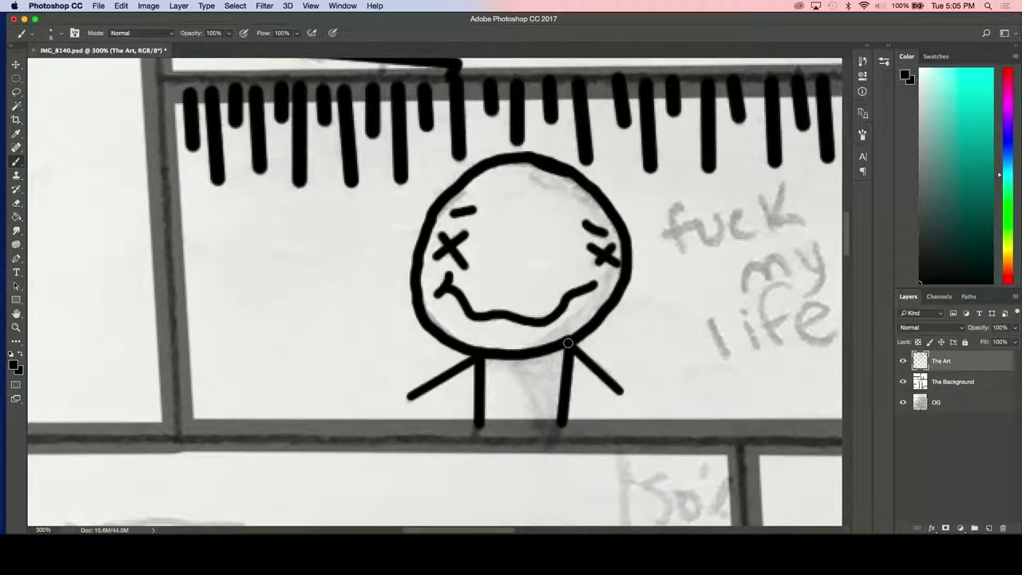
# Set The Background layer's opacity to 100% to preview the inked page without the sketch.
pyautogui.click(922, 381)
pyautogui.click(960, 367)
pyautogui.click(973, 382)
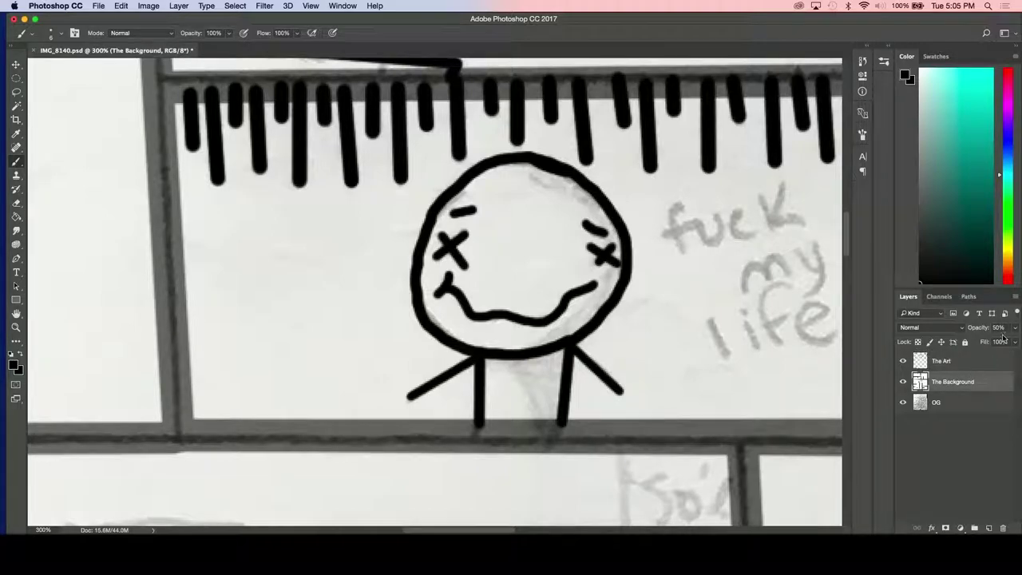
pyautogui.click(998, 328)
pyautogui.write('100')
pyautogui.press('Return')
pyautogui.press('super+minus')
pyautogui.press('super+minus')
pyautogui.press('super+minus')
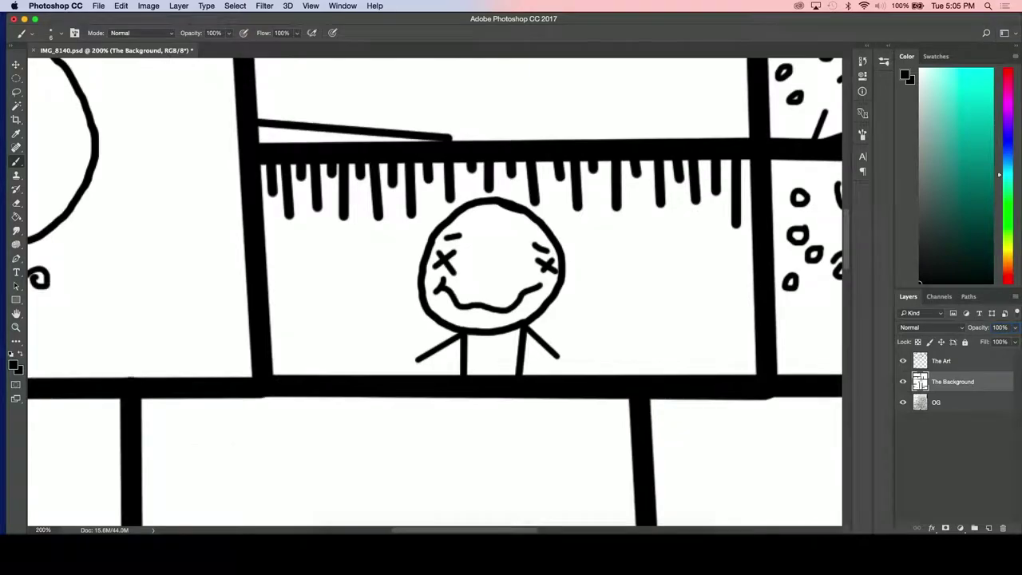
# Examine the inked panels across the page, from the title panel to the "Too much" sign and the rows below.
pyautogui.scroll(5, 720, 390)
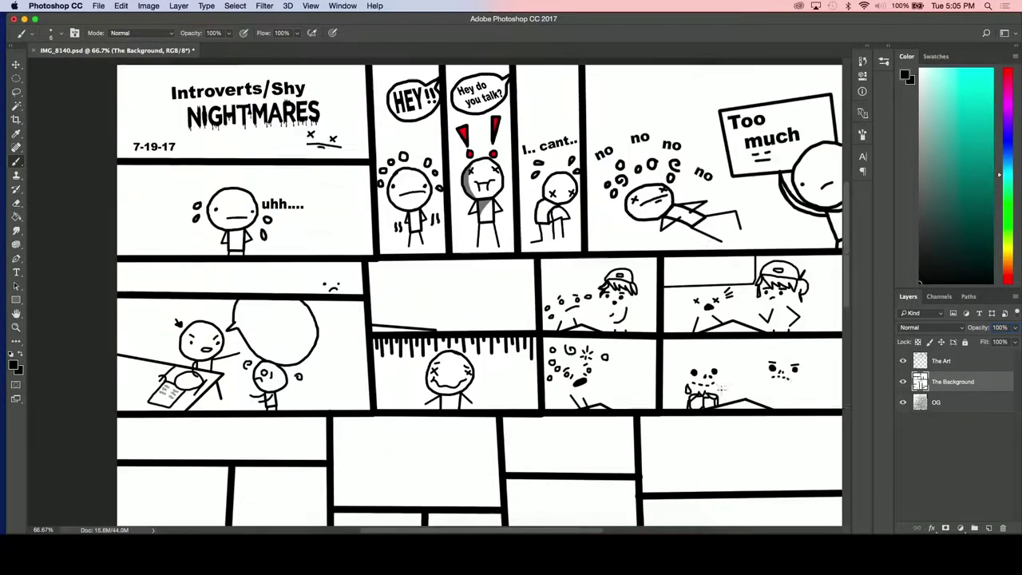
pyautogui.press('super+plus')
pyautogui.hscroll(-5, 720, 389)
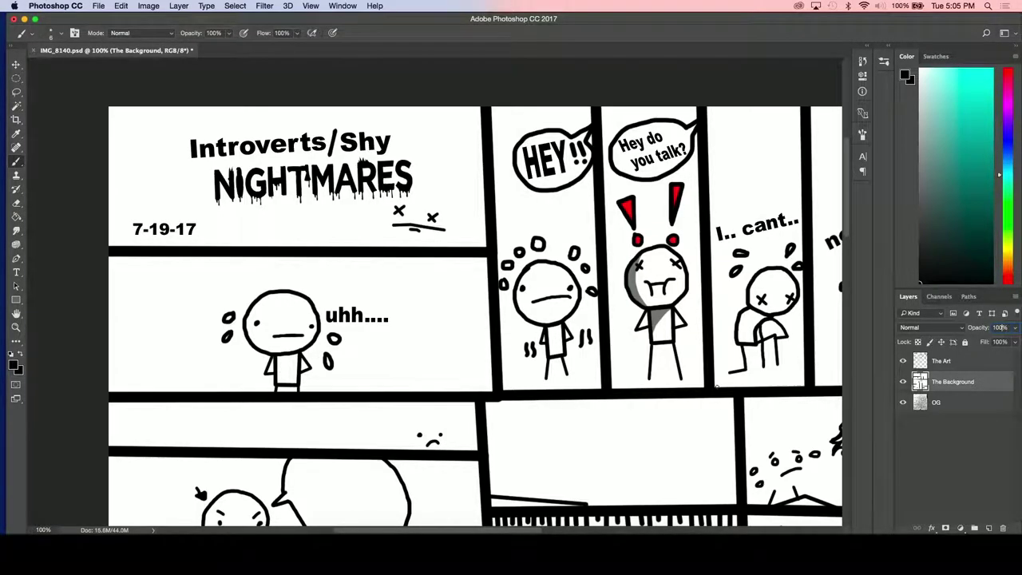
pyautogui.hscroll(5, 716, 387)
pyautogui.hscroll(5, 716, 387)
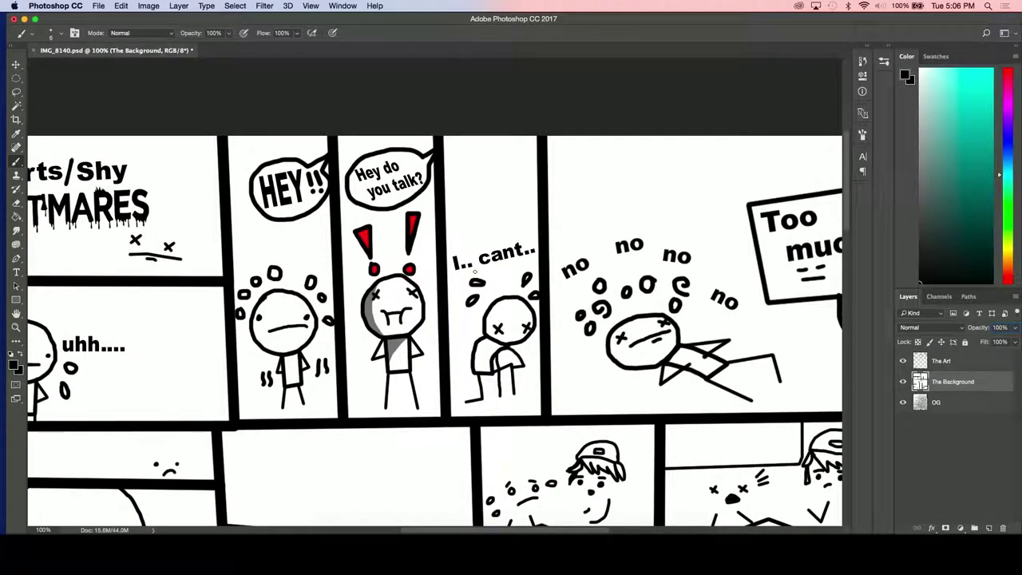
pyautogui.hscroll(5, 570, 237)
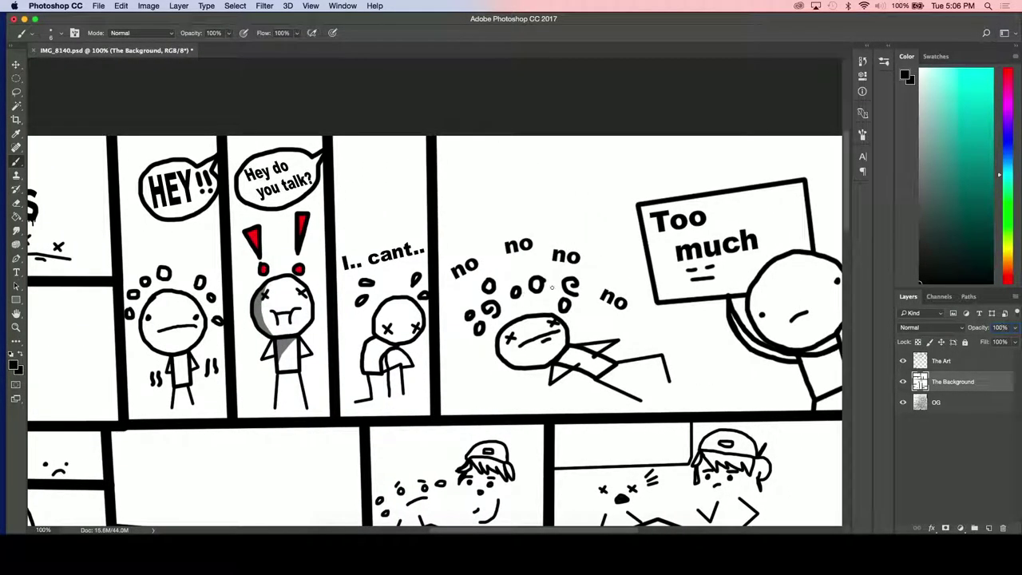
pyautogui.hscroll(5, 575, 317)
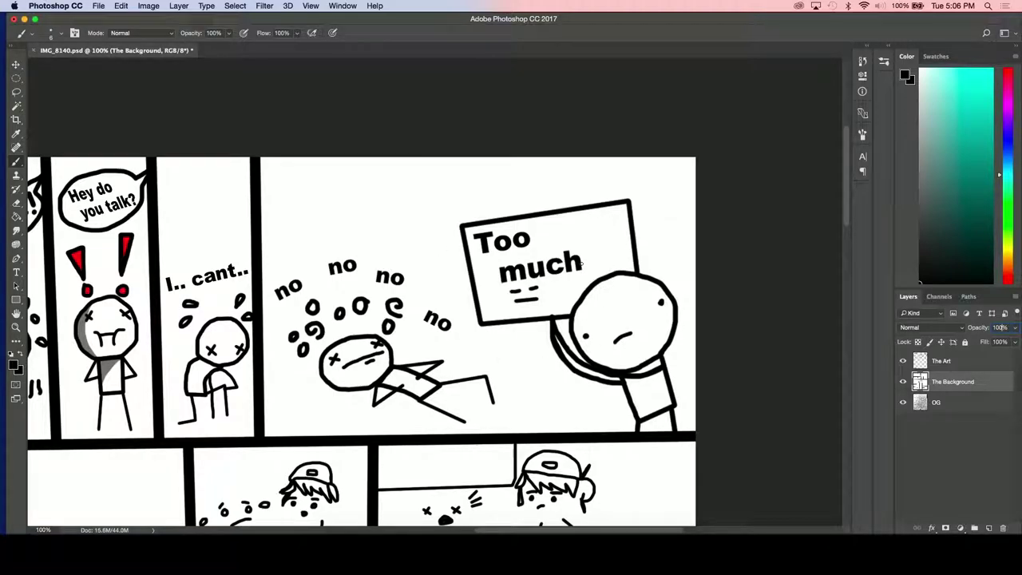
pyautogui.scroll(-10, 669, 344)
pyautogui.hscroll(-10, 669, 344)
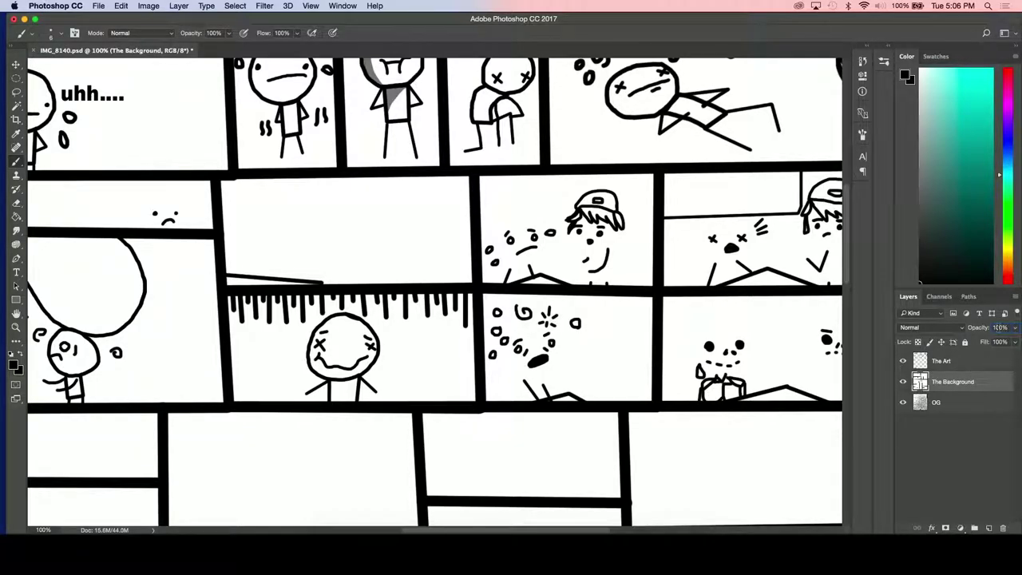
# Set The Background layer's opacity to 50% so the pencil sketch shows through in the "I, I" panel.
pyautogui.write('50')
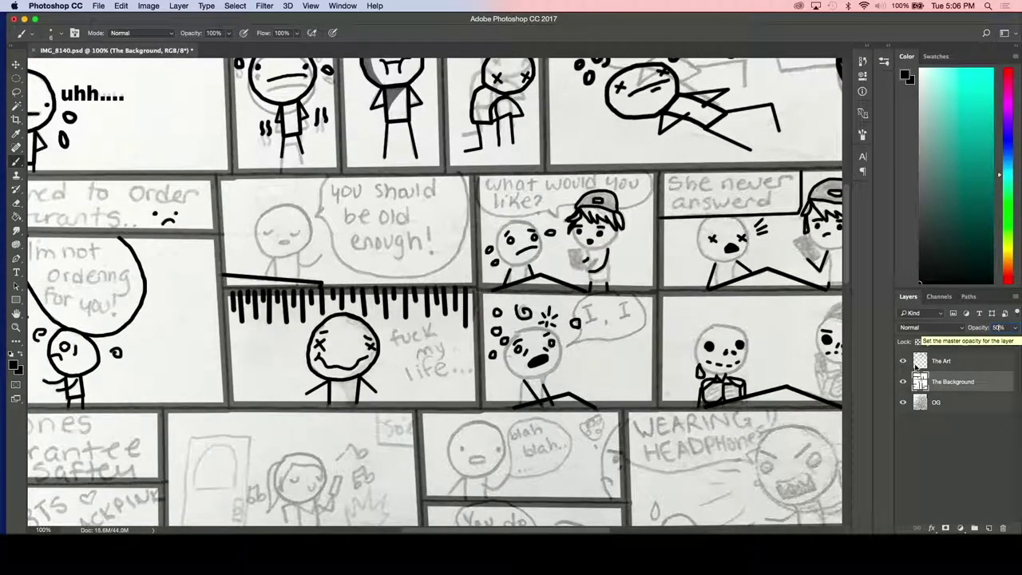
pyautogui.press('super+plus')
pyautogui.press('super+plus')
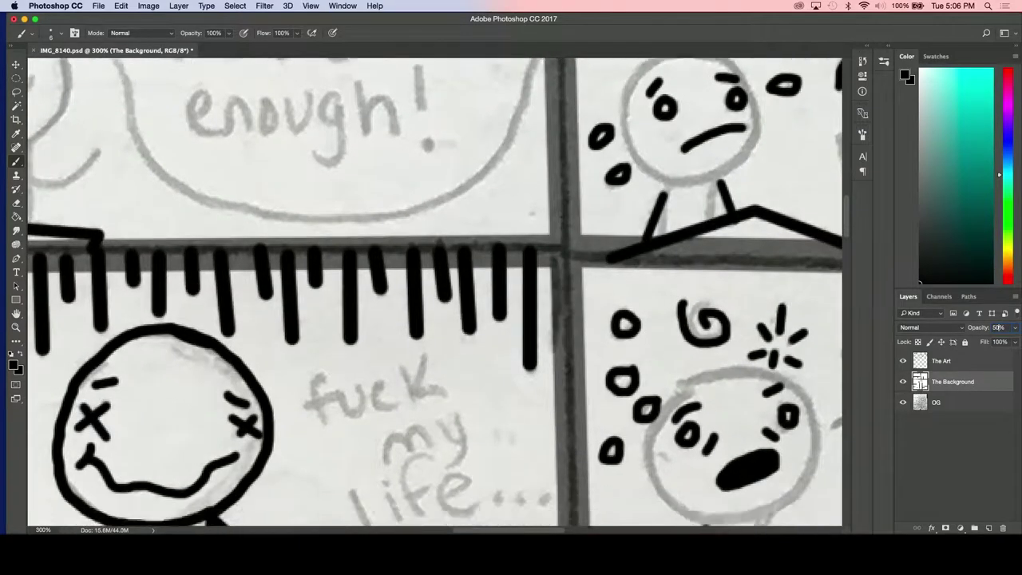
pyautogui.scroll(-5, 466, 350)
pyautogui.hscroll(8, 466, 350)
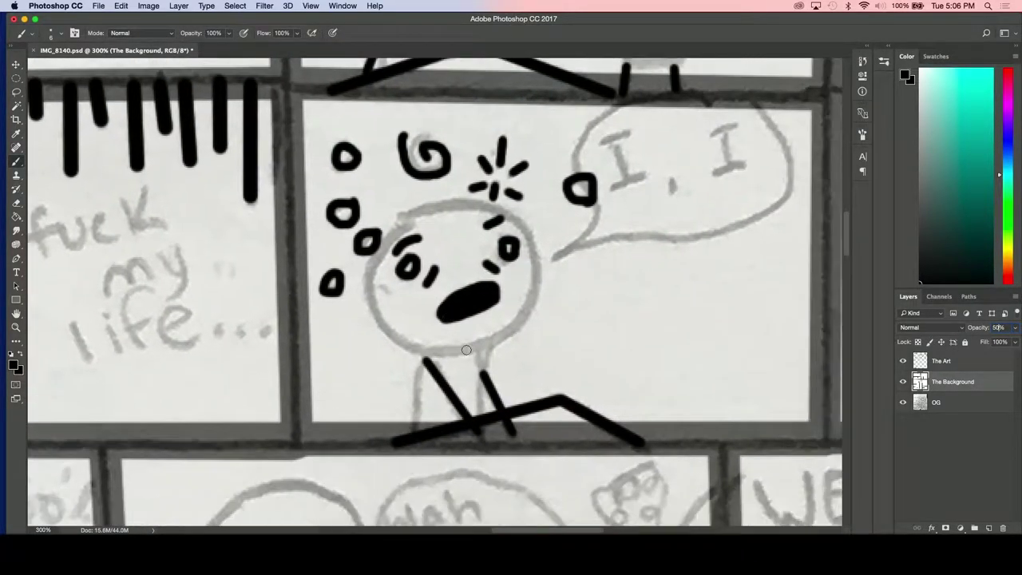
# On The Art layer, ink the two vertical body lines of the open-mouthed figure in the "I, I" panel.
pyautogui.click(949, 363)
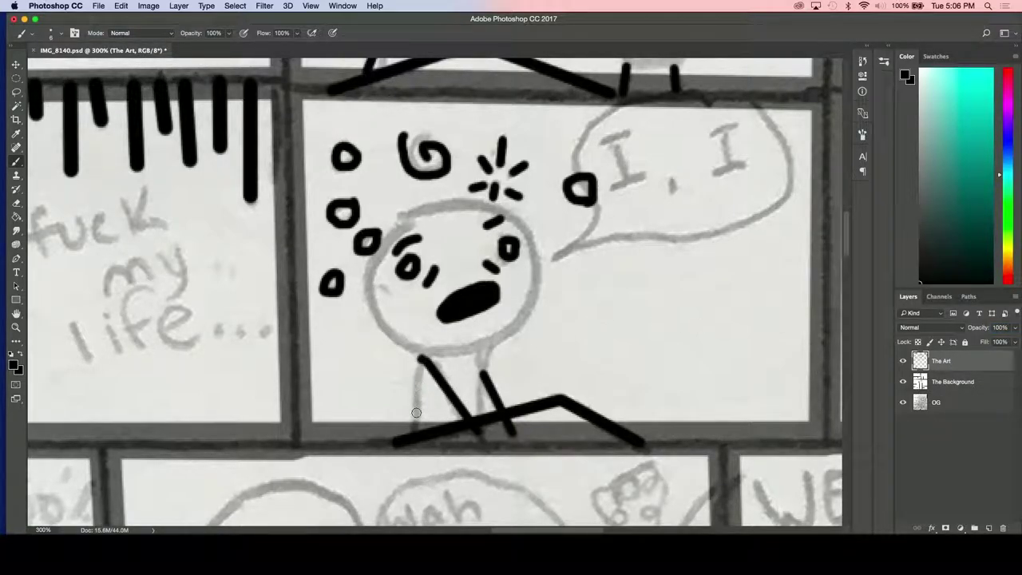
pyautogui.moveTo(415, 431); pyautogui.dragTo(418, 357)
pyautogui.moveTo(481, 353); pyautogui.dragTo(484, 404)
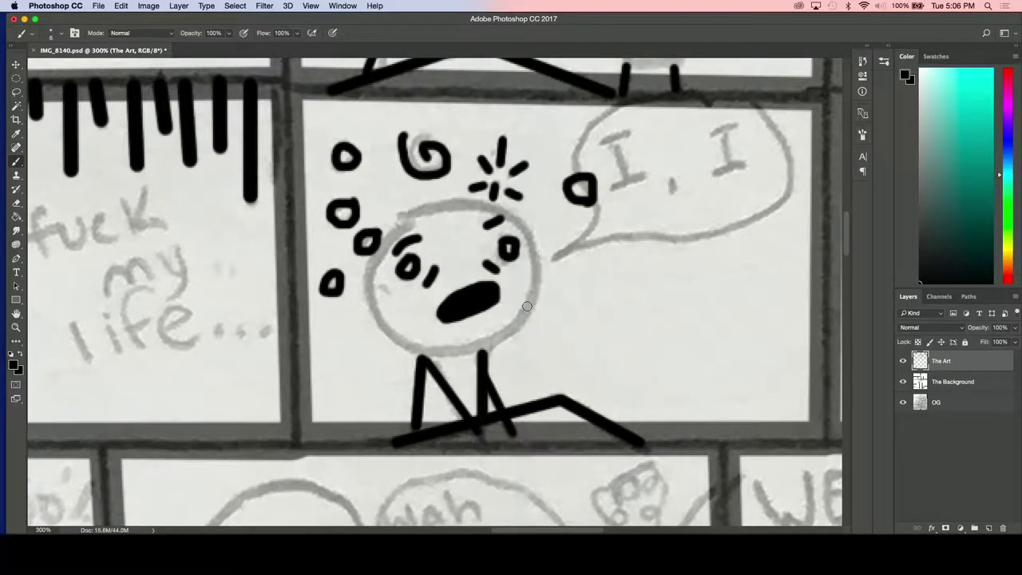
# Ink the speech bubble outline around the "I, I" lettering, with its tail pointing at the open-mouthed figure.
pyautogui.hscroll(5, 527, 306)
pyautogui.moveTo(373, 284)
pyautogui.mouseDown()
pyautogui.moveTo(441, 262)
pyautogui.moveTo(513, 261)
pyautogui.moveTo(605, 221)
pyautogui.moveTo(608, 170)
pyautogui.moveTo(566, 128)
pyautogui.mouseUp()
pyautogui.moveTo(447, 126)
pyautogui.mouseDown()
pyautogui.moveTo(400, 163)
pyautogui.moveTo(390, 192)
pyautogui.moveTo(412, 245)
pyautogui.moveTo(396, 265)
pyautogui.mouseUp()
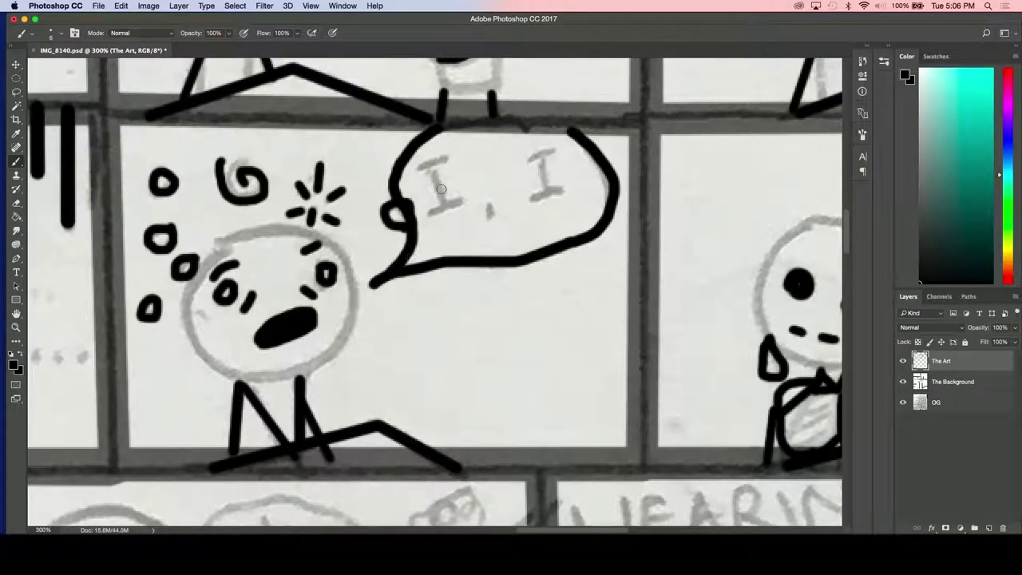
pyautogui.moveTo(418, 166); pyautogui.dragTo(450, 158)
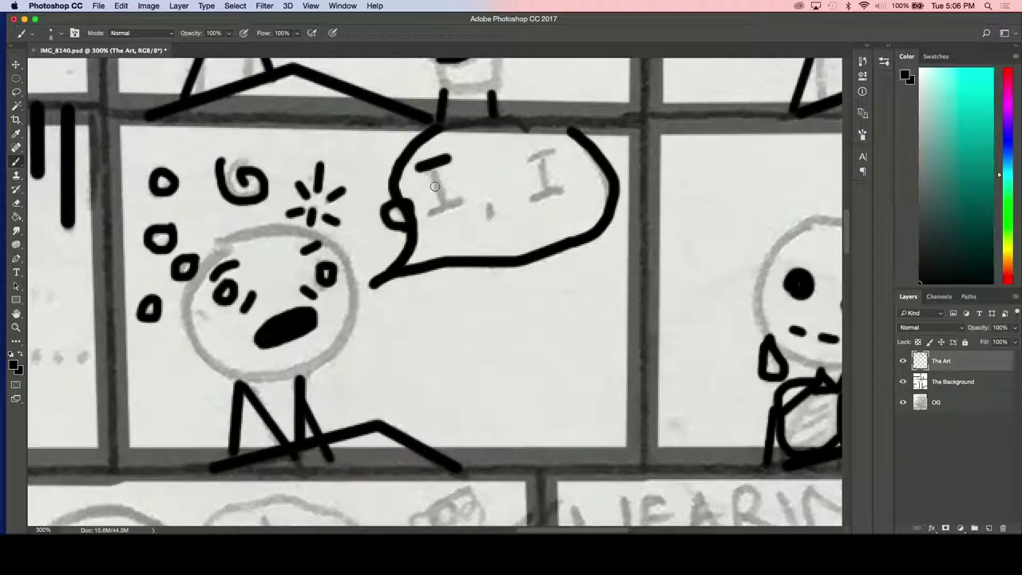
pyautogui.press('super+z')
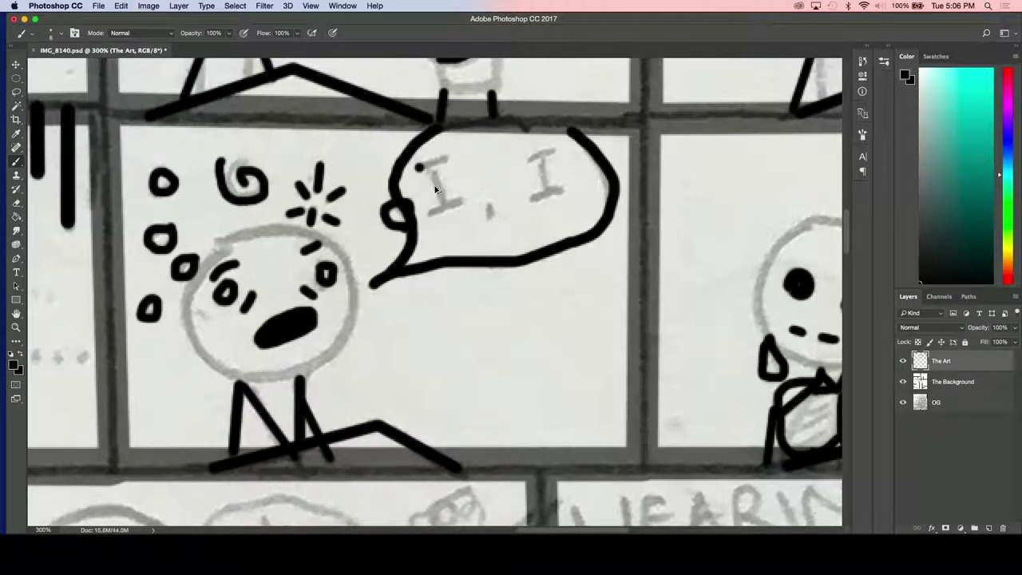
pyautogui.scroll(5, 434, 186)
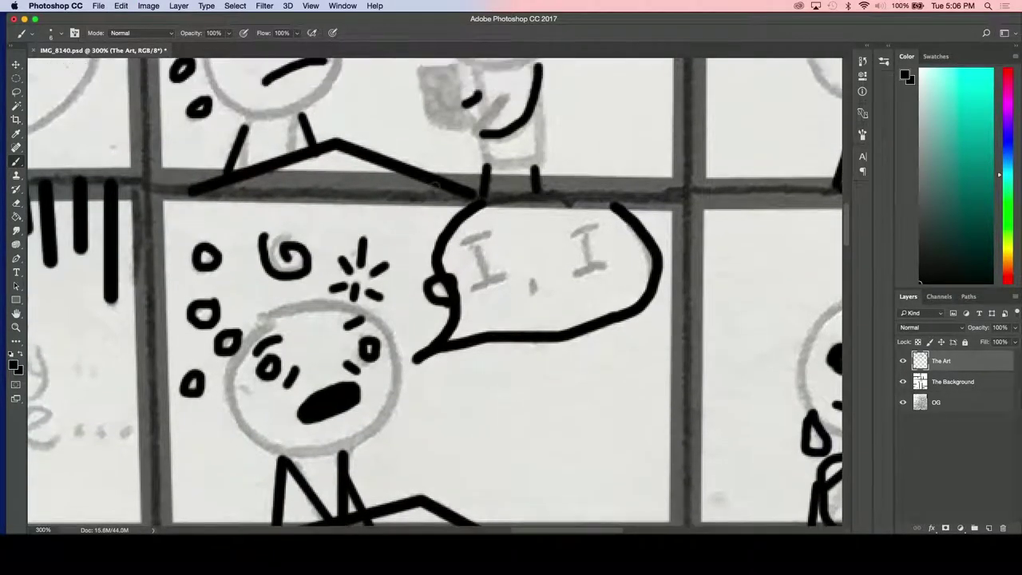
pyautogui.scroll(-3, 434, 186)
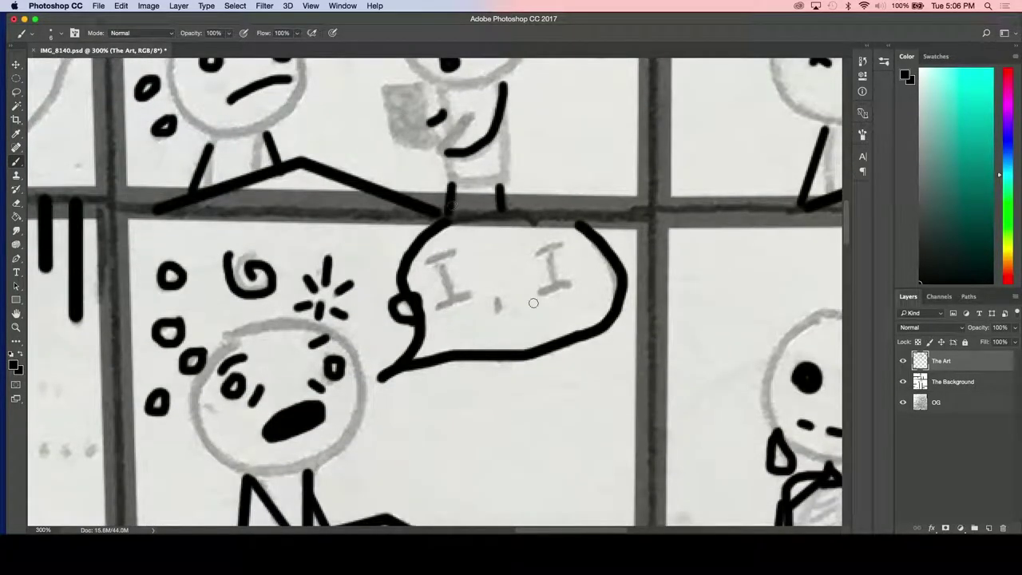
pyautogui.scroll(5, 507, 264)
pyautogui.hscroll(-4, 508, 264)
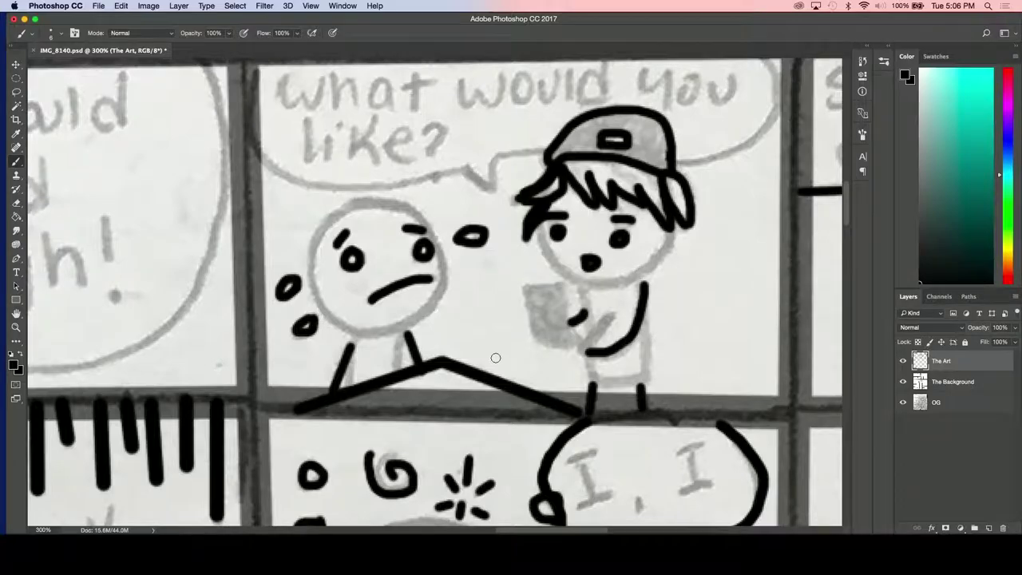
pyautogui.scroll(-7, 495, 358)
pyautogui.hscroll(-4, 495, 358)
pyautogui.hscroll(-4, 494, 356)
pyautogui.scroll(-3, 495, 356)
pyautogui.hscroll(5, 497, 359)
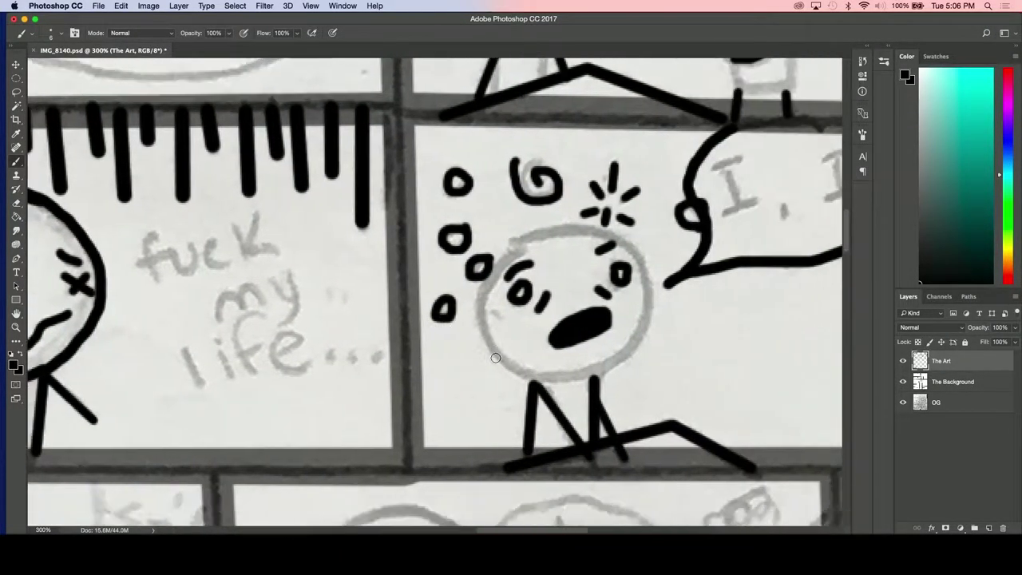
# Ink the full round head outline of the open-mouthed figure, tracing the sketched circle from the neck around.
pyautogui.scroll(3, 499, 362)
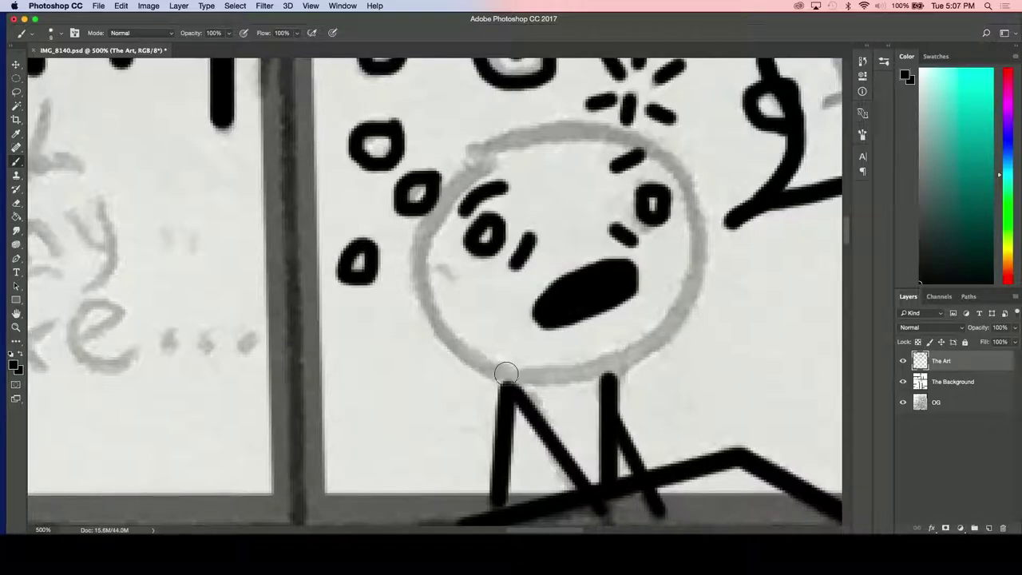
pyautogui.moveTo(507, 375)
pyautogui.mouseDown()
pyautogui.moveTo(644, 354)
pyautogui.moveTo(679, 318)
pyautogui.moveTo(689, 274)
pyautogui.mouseUp()
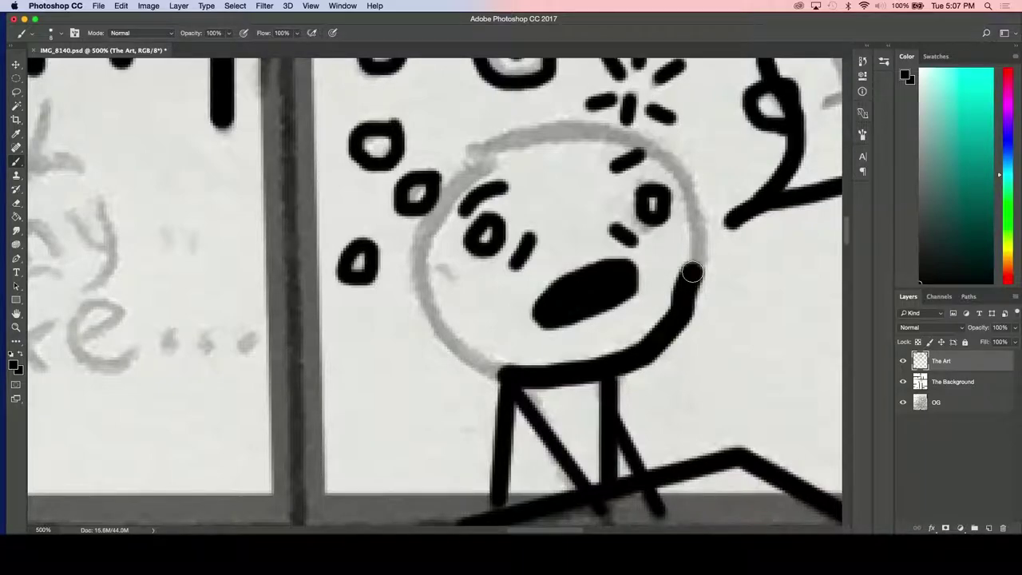
pyautogui.hotkey('ctrl', 'z')
pyautogui.moveTo(657, 347)
pyautogui.mouseDown()
pyautogui.moveTo(692, 282)
pyautogui.moveTo(699, 212)
pyautogui.moveTo(680, 172)
pyautogui.moveTo(619, 137)
pyautogui.mouseUp()
pyautogui.moveTo(613, 136)
pyautogui.mouseDown()
pyautogui.moveTo(540, 138)
pyautogui.moveTo(494, 154)
pyautogui.moveTo(440, 200)
pyautogui.moveTo(422, 250)
pyautogui.moveTo(432, 305)
pyautogui.moveTo(450, 342)
pyautogui.moveTo(511, 375)
pyautogui.mouseUp()
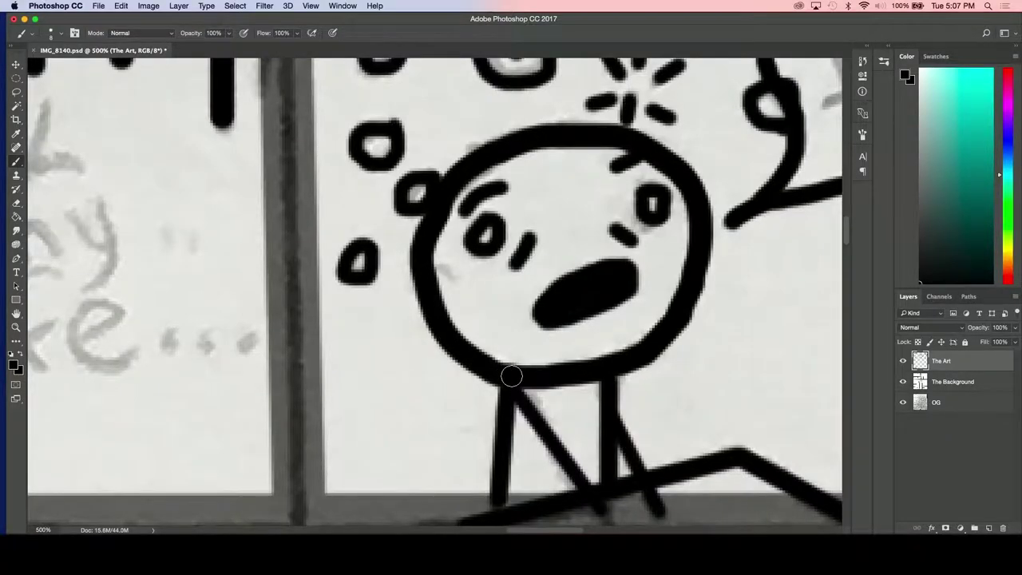
# Ink the round skull outline of the seated skeleton in the neighbouring panel, following the pencil circle.
pyautogui.hscroll(-10, 511, 375)
pyautogui.scroll(5, 512, 375)
pyautogui.hscroll(15, 511, 376)
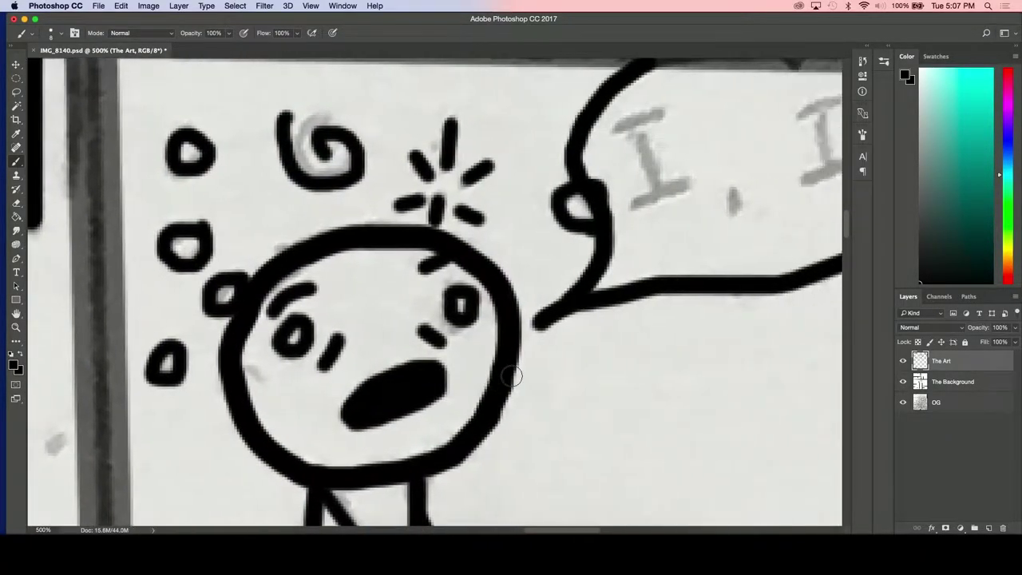
pyautogui.scroll(-2, 511, 375)
pyautogui.scroll(-2, 511, 375)
pyautogui.hscroll(1, 511, 375)
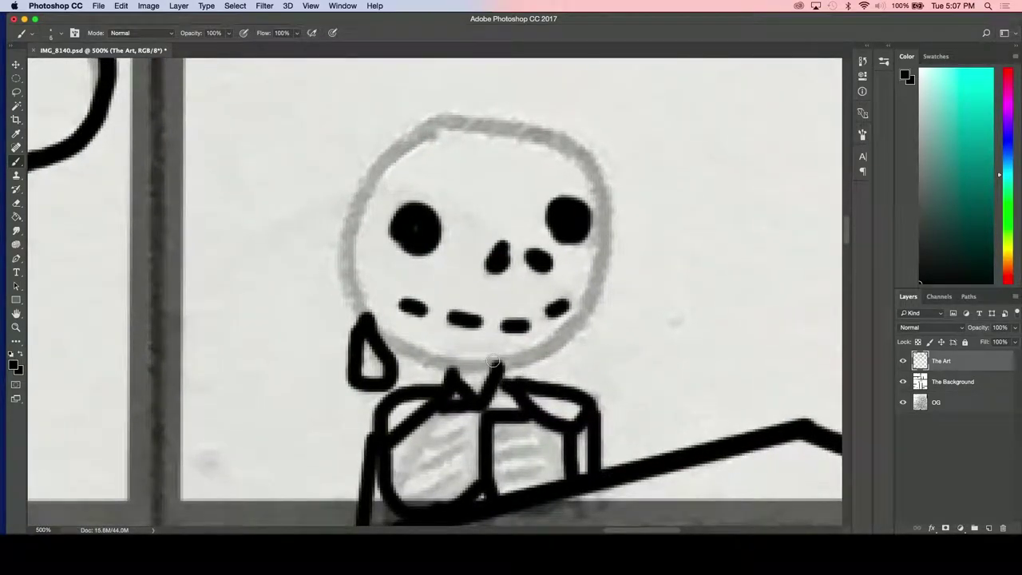
pyautogui.moveTo(497, 363)
pyautogui.mouseDown()
pyautogui.moveTo(447, 368)
pyautogui.moveTo(386, 338)
pyautogui.moveTo(357, 307)
pyautogui.moveTo(339, 246)
pyautogui.moveTo(357, 195)
pyautogui.moveTo(395, 155)
pyautogui.moveTo(488, 118)
pyautogui.moveTo(535, 128)
pyautogui.moveTo(579, 160)
pyautogui.moveTo(608, 228)
pyautogui.moveTo(576, 327)
pyautogui.moveTo(552, 351)
pyautogui.moveTo(513, 359)
pyautogui.mouseUp()
pyautogui.hscroll(5, 495, 359)
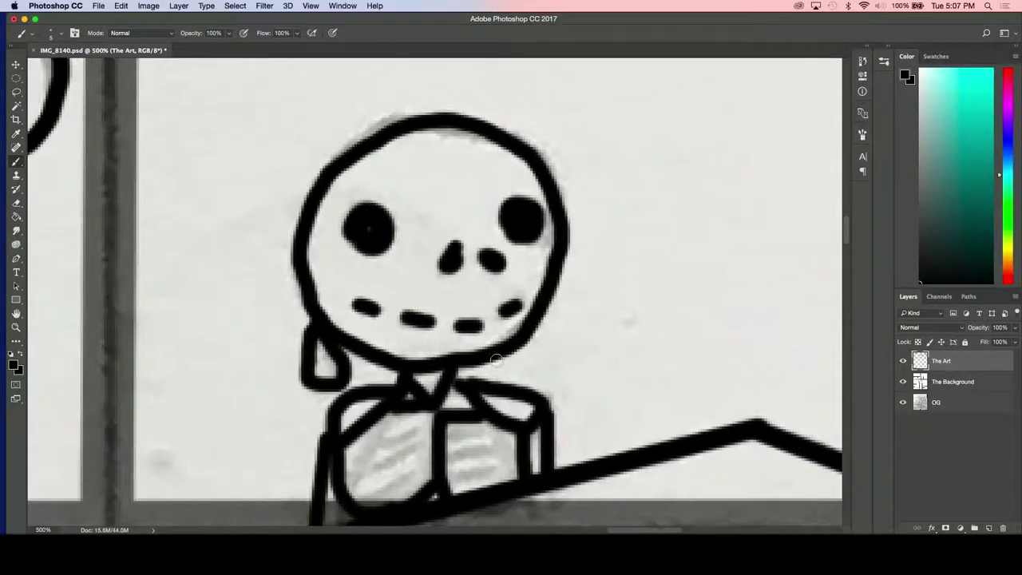
# Ink slanted rib lines across both halves of the seated skeleton's ribcage, following the sketched shading.
pyautogui.scroll(-3, 495, 359)
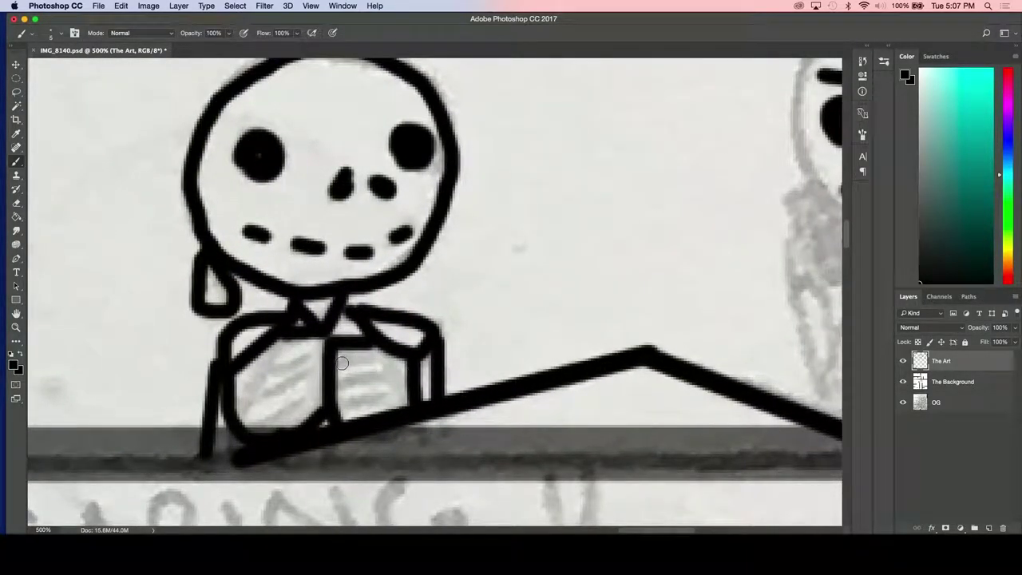
pyautogui.moveTo(334, 362); pyautogui.dragTo(407, 372)
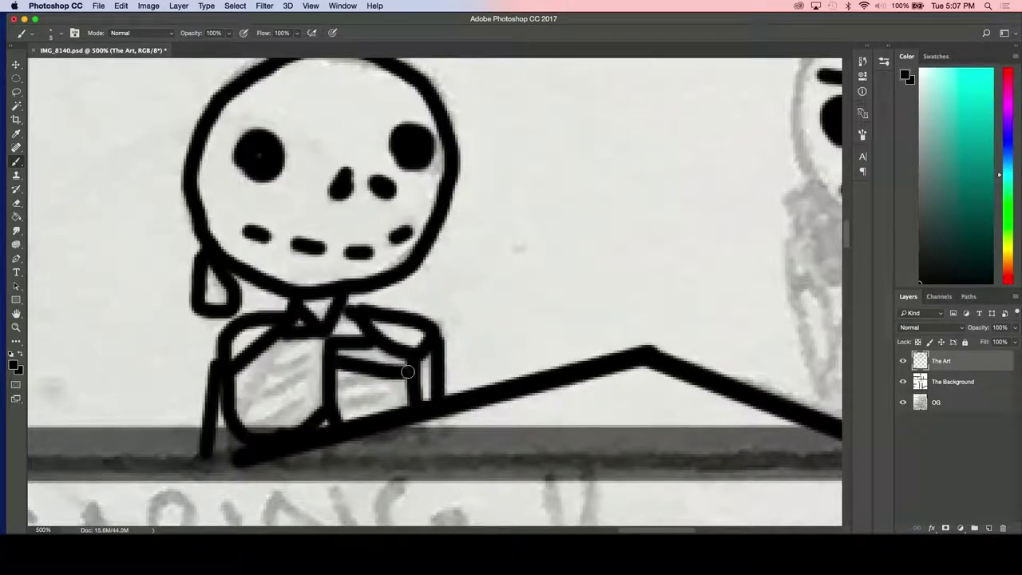
pyautogui.moveTo(339, 375); pyautogui.dragTo(405, 382)
pyautogui.moveTo(341, 392); pyautogui.dragTo(388, 401)
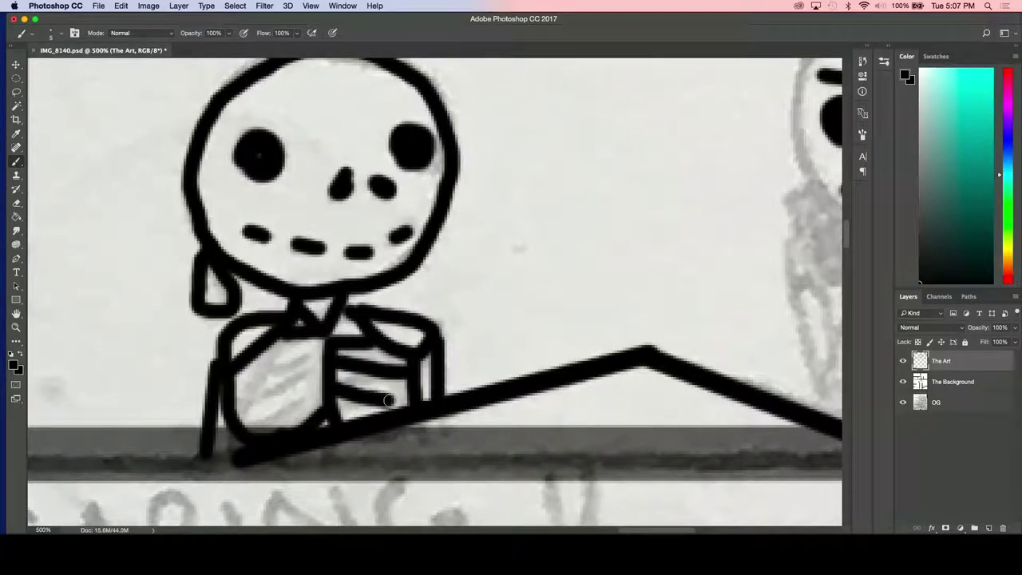
pyautogui.moveTo(322, 355); pyautogui.dragTo(233, 400)
pyautogui.moveTo(331, 382); pyautogui.dragTo(246, 421)
# Ink the frowning skeleton's neck, both shoulder bones, breastbone and two-lobed ribcage outline.
pyautogui.hscroll(10, 534, 324)
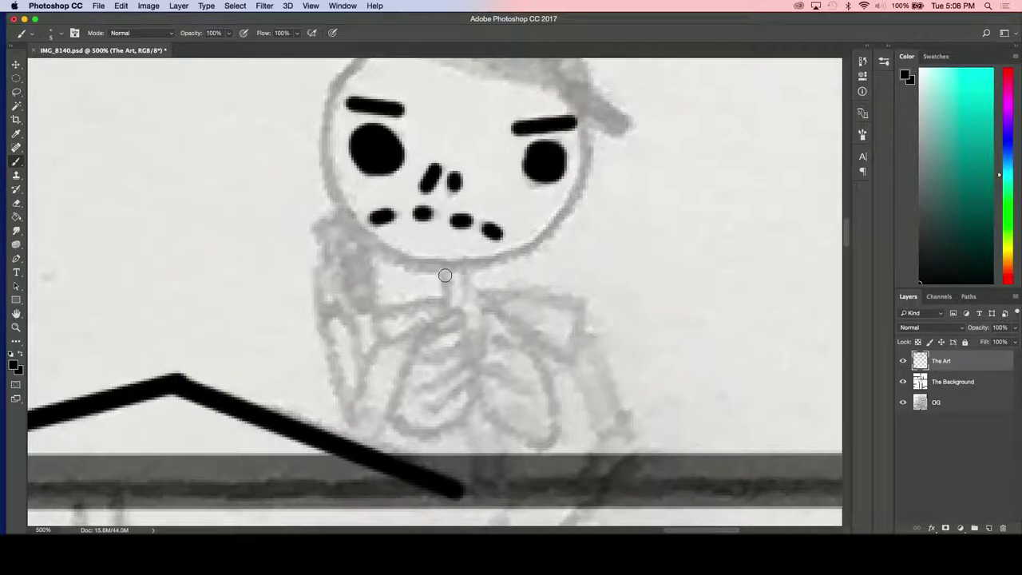
pyautogui.moveTo(444, 275)
pyautogui.mouseDown()
pyautogui.moveTo(444, 301)
pyautogui.moveTo(477, 302)
pyautogui.moveTo(476, 268)
pyautogui.moveTo(445, 269)
pyautogui.moveTo(568, 360)
pyautogui.moveTo(581, 305)
pyautogui.moveTo(539, 293)
pyautogui.moveTo(484, 293)
pyautogui.moveTo(386, 341)
pyautogui.moveTo(369, 313)
pyautogui.moveTo(431, 294)
pyautogui.moveTo(440, 293)
pyautogui.moveTo(473, 353)
pyautogui.moveTo(483, 299)
pyautogui.moveTo(404, 369)
pyautogui.moveTo(396, 407)
pyautogui.moveTo(416, 432)
pyautogui.moveTo(463, 421)
pyautogui.moveTo(477, 353)
pyautogui.moveTo(503, 431)
pyautogui.moveTo(546, 439)
pyautogui.moveTo(552, 413)
pyautogui.moveTo(536, 369)
pyautogui.moveTo(481, 327)
pyautogui.mouseUp()
pyautogui.moveTo(568, 361); pyautogui.dragTo(596, 426)
pyautogui.press('super+z')
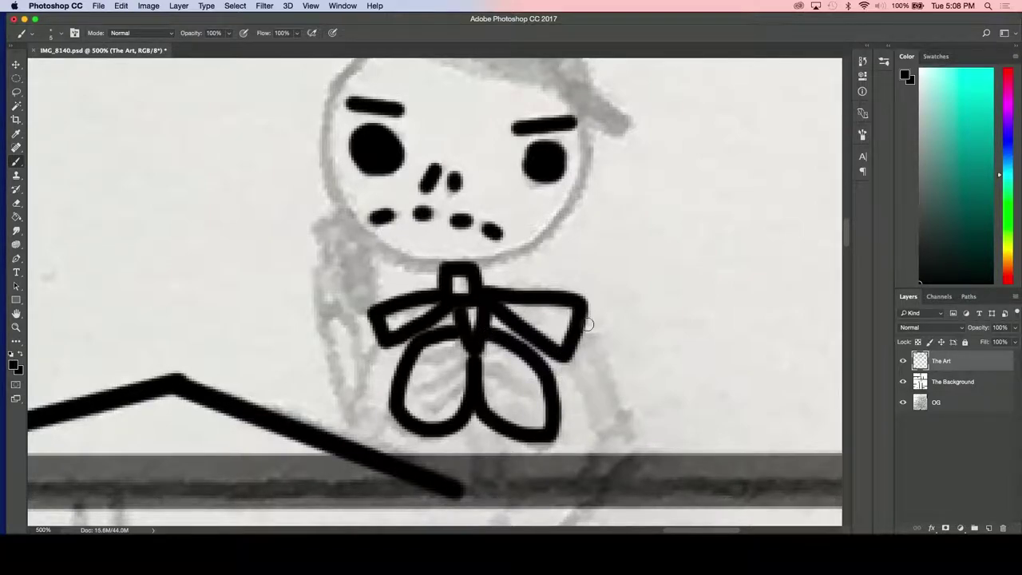
# Outline the frowning skeleton's upper arm bone on the right with straight segments from the shoulder to the elbow.
pyautogui.click(625, 418)
pyautogui.click(598, 436)
pyautogui.keyDown('shift'); pyautogui.click(568, 357); pyautogui.keyUp('shift')
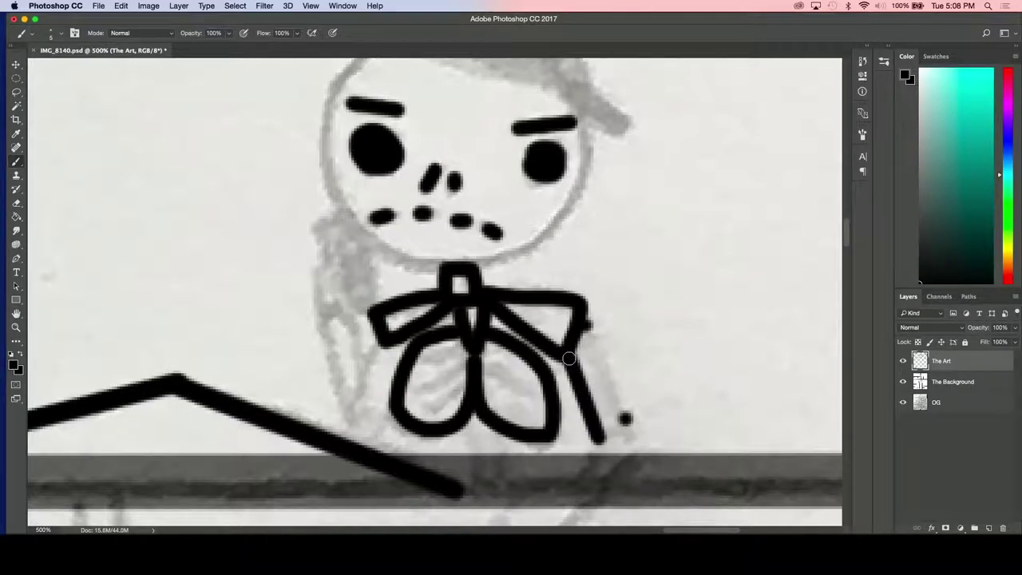
pyautogui.keyDown('shift'); pyautogui.click(598, 435); pyautogui.keyUp('shift')
pyautogui.keyDown('shift'); pyautogui.click(629, 419); pyautogui.keyUp('shift')
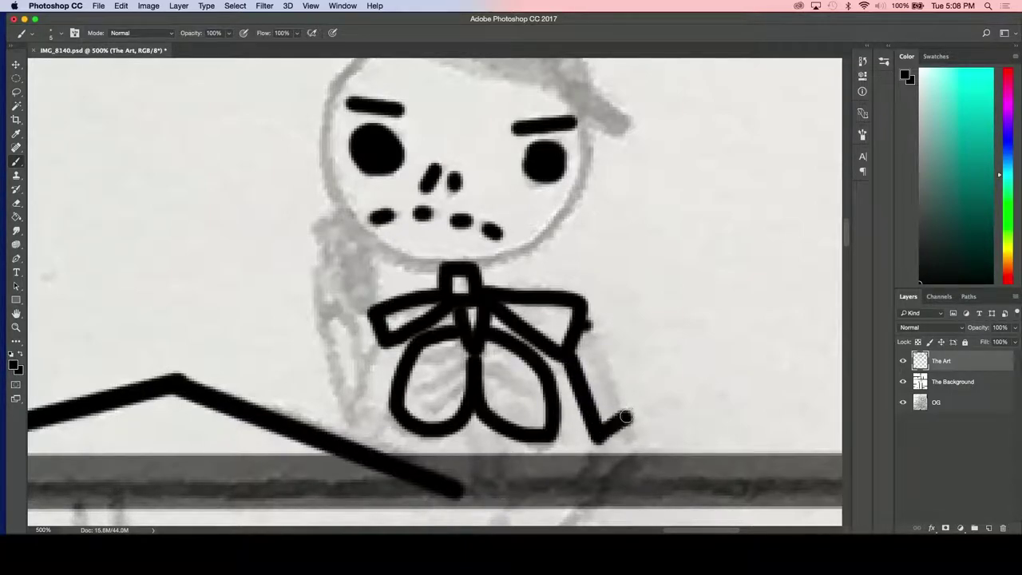
pyautogui.keyDown('shift'); pyautogui.click(582, 322); pyautogui.keyUp('shift')
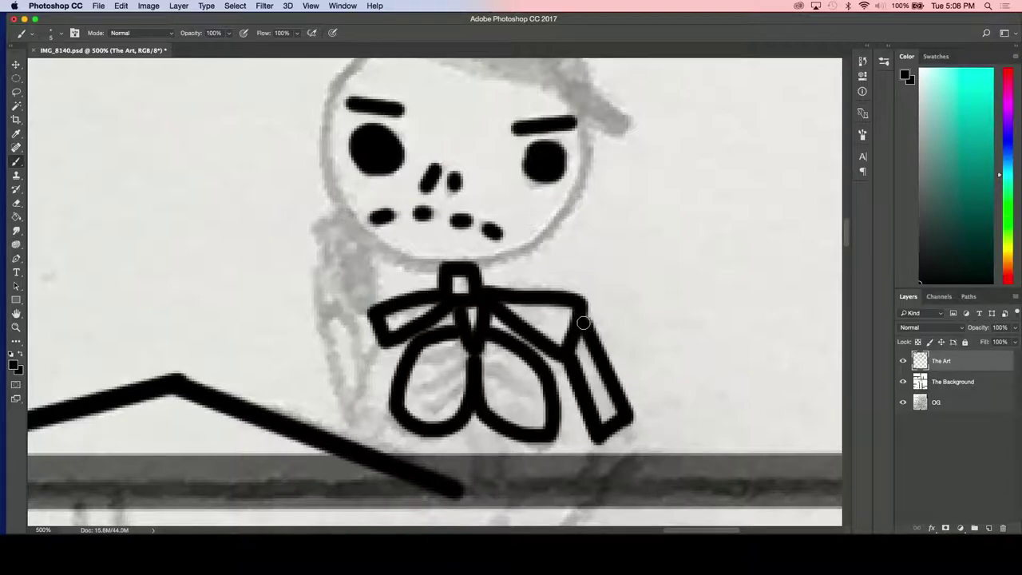
# Ink the two short sides of the frowning skeleton's right-hand forearm, running from the elbow down to the panel border.
pyautogui.keyDown('shift'); pyautogui.click(637, 435); pyautogui.keyUp('shift')
pyautogui.keyDown('shift'); pyautogui.click(617, 473); pyautogui.keyUp('shift')
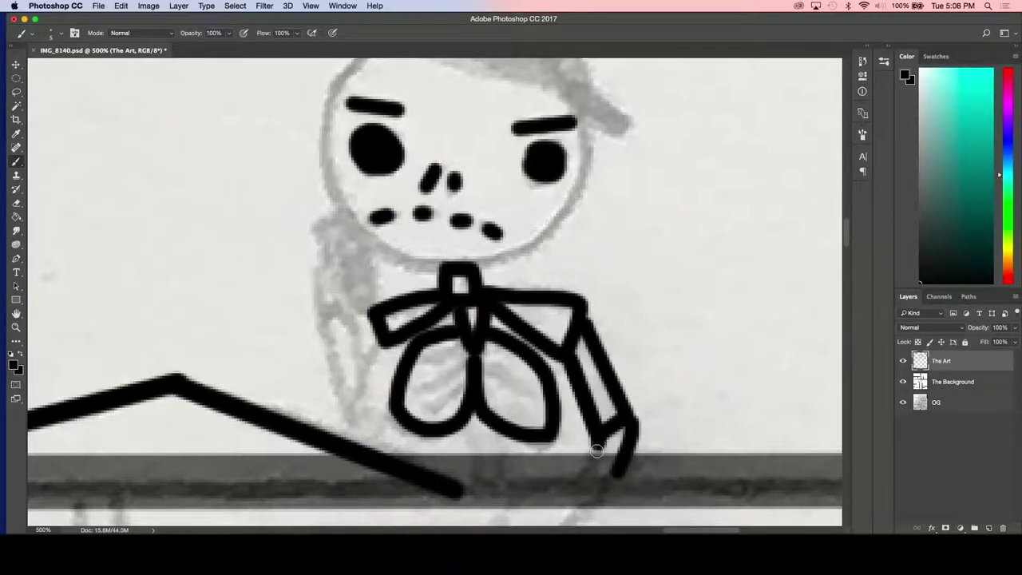
pyautogui.keyDown('shift'); pyautogui.click(595, 458); pyautogui.keyUp('shift')
pyautogui.press('super+z')
pyautogui.keyDown('shift'); pyautogui.click(588, 461); pyautogui.keyUp('shift')
# Outline the frowning skeleton's left-hand upper arm bone with straight segments from the shoulder to the elbow and ribcage.
pyautogui.click(359, 396)
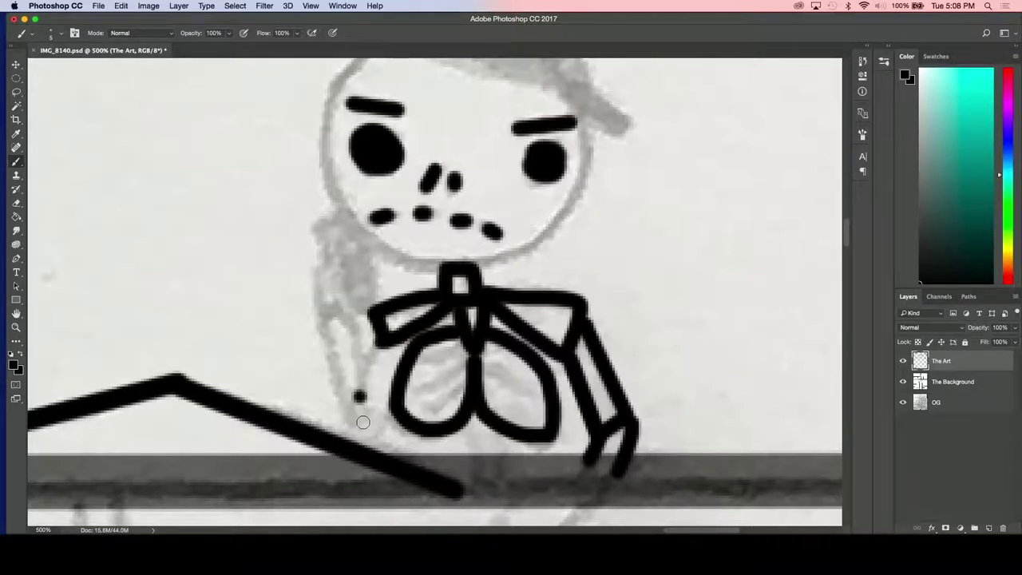
pyautogui.keyDown('shift'); pyautogui.click(380, 345); pyautogui.keyUp('shift')
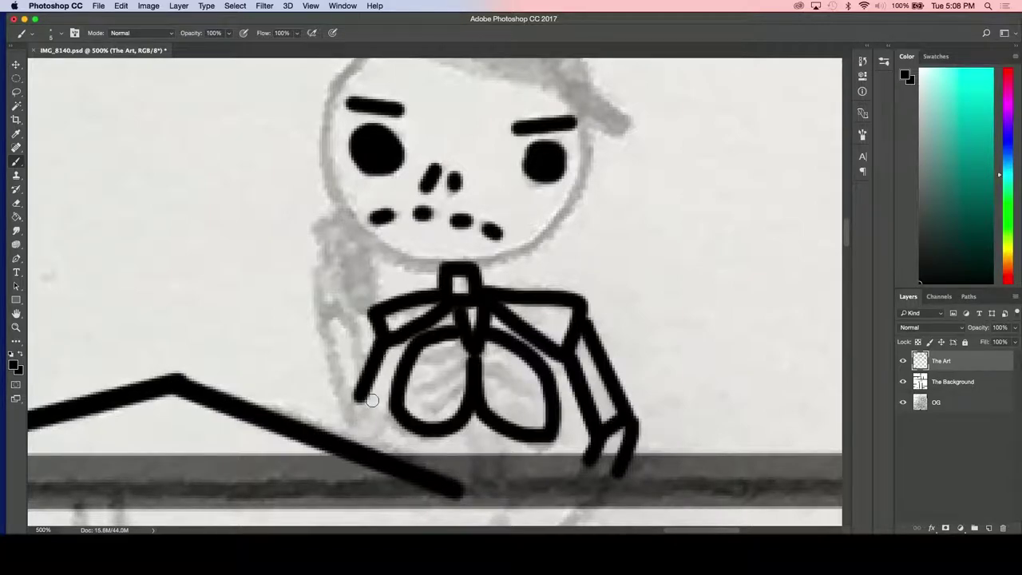
pyautogui.keyDown('shift'); pyautogui.click(372, 442); pyautogui.keyUp('shift')
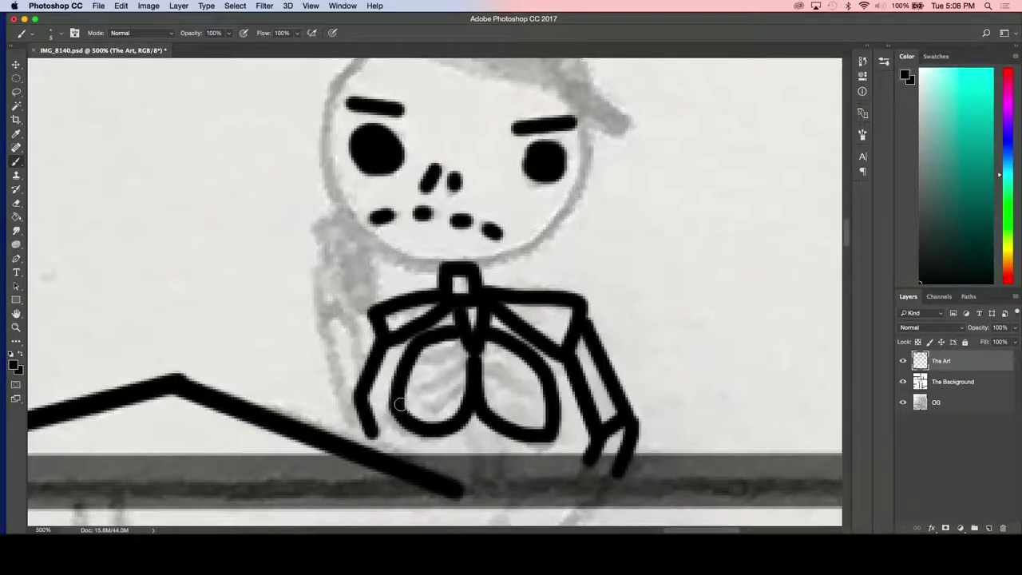
pyautogui.keyDown('shift'); pyautogui.click(397, 408); pyautogui.keyUp('shift')
# Outline the frowning skeleton's raised left-hand forearm and the small rectangular hand bone at its upper end.
pyautogui.click(356, 379)
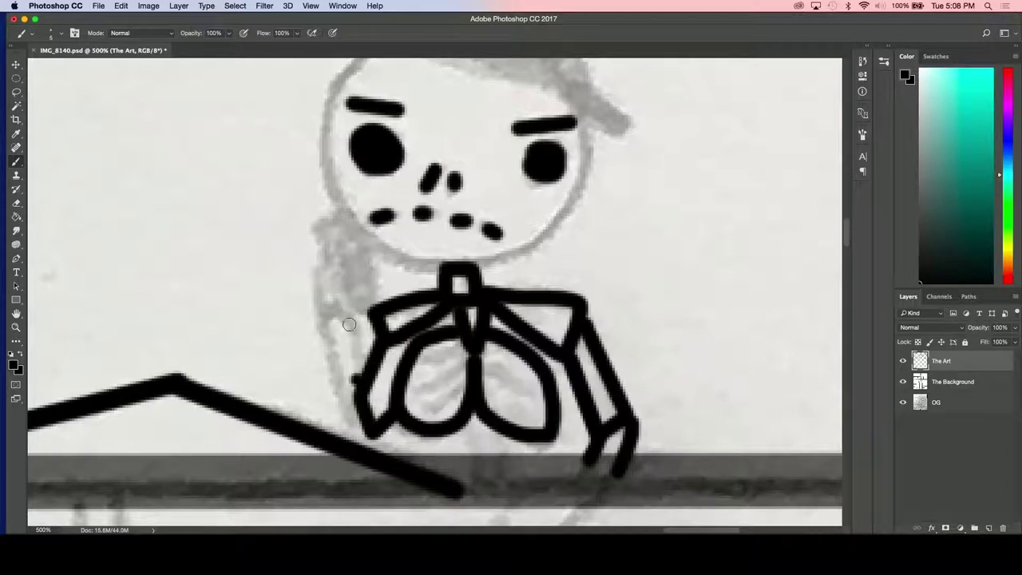
pyautogui.keyDown('shift'); pyautogui.click(344, 308); pyautogui.keyUp('shift')
pyautogui.keyDown('shift'); pyautogui.click(318, 322); pyautogui.keyUp('shift')
pyautogui.keyDown('shift'); pyautogui.click(313, 265); pyautogui.keyUp('shift')
pyautogui.keyDown('shift'); pyautogui.click(343, 261); pyautogui.keyUp('shift')
pyautogui.keyDown('shift'); pyautogui.click(344, 274); pyautogui.keyUp('shift')
pyautogui.keyDown('shift'); pyautogui.click(345, 310); pyautogui.keyUp('shift')
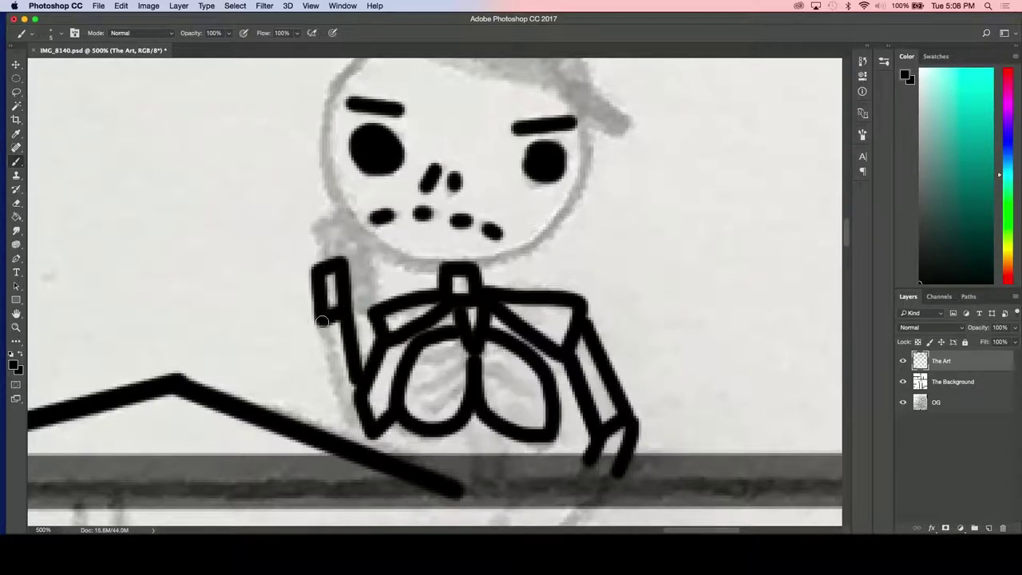
pyautogui.keyDown('shift'); pyautogui.click(350, 425); pyautogui.keyUp('shift')
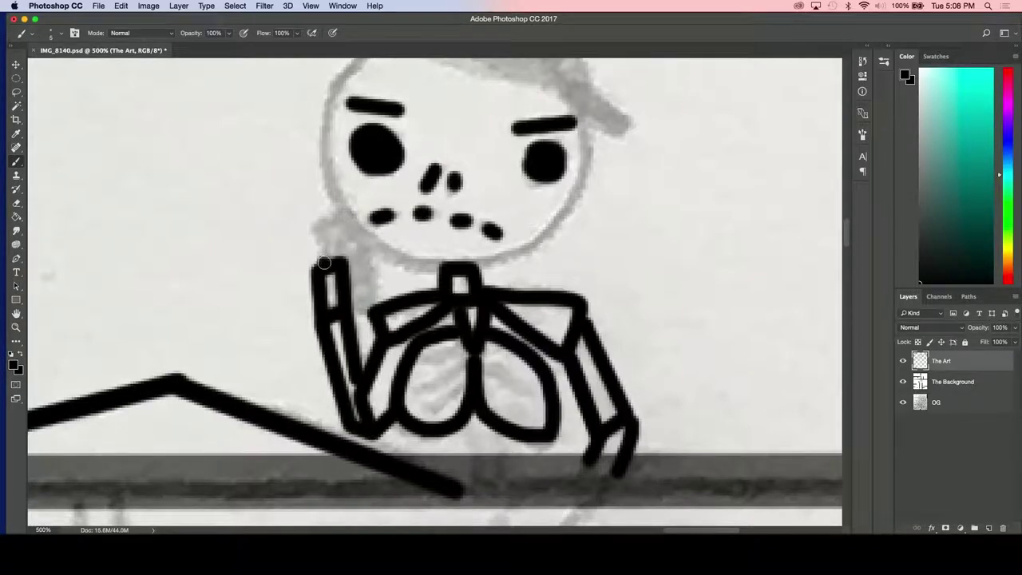
# Outline the phone held against the frowning skeleton's cheek and fill it with solid black.
pyautogui.moveTo(325, 260); pyautogui.dragTo(317, 227)
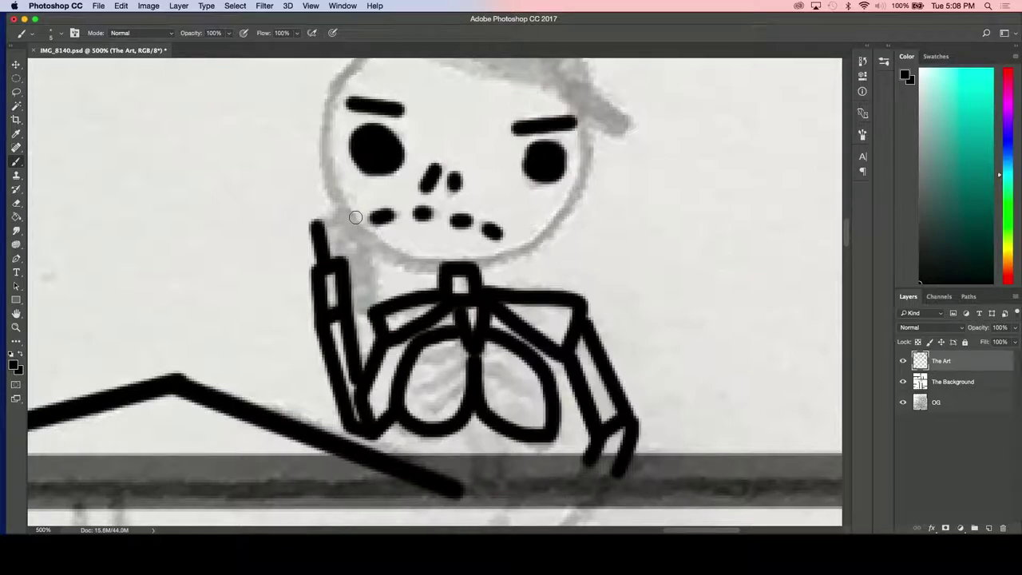
pyautogui.keyDown('shift'); pyautogui.click(355, 217); pyautogui.keyUp('shift')
pyautogui.keyDown('shift'); pyautogui.click(375, 307); pyautogui.keyUp('shift')
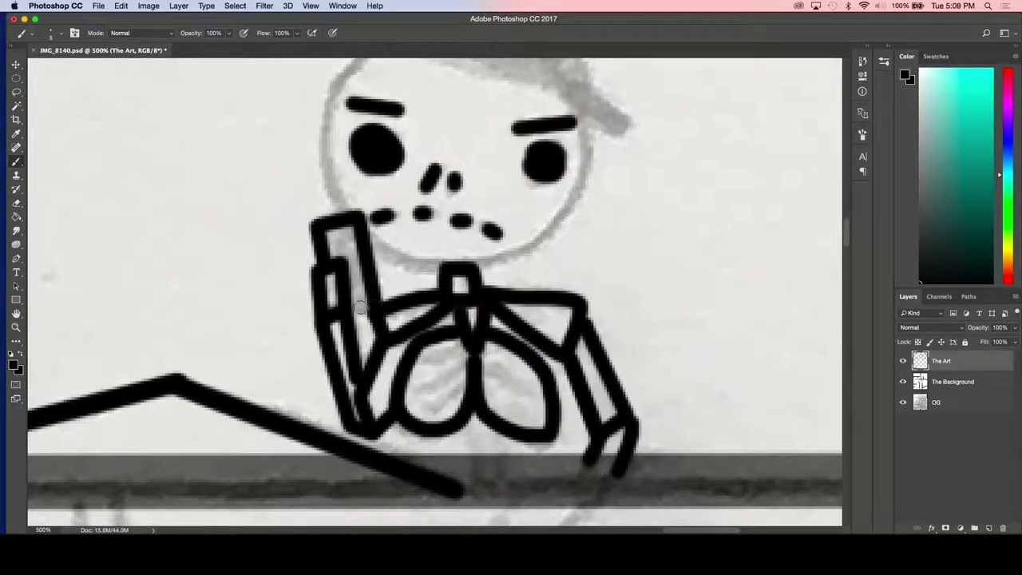
pyautogui.moveTo(359, 303)
pyautogui.mouseDown()
pyautogui.moveTo(349, 252)
pyautogui.moveTo(333, 252)
pyautogui.moveTo(329, 238)
pyautogui.moveTo(352, 240)
pyautogui.moveTo(364, 279)
pyautogui.moveTo(337, 235)
pyautogui.mouseUp()
# Ink the frowning skeleton's baseball cap with its crown, curved lower edge, short brim and small front opening.
pyautogui.scroll(3, 338, 237)
pyautogui.keyDown('alt'); pyautogui.scroll(-1, 447, 123); pyautogui.keyUp('alt')
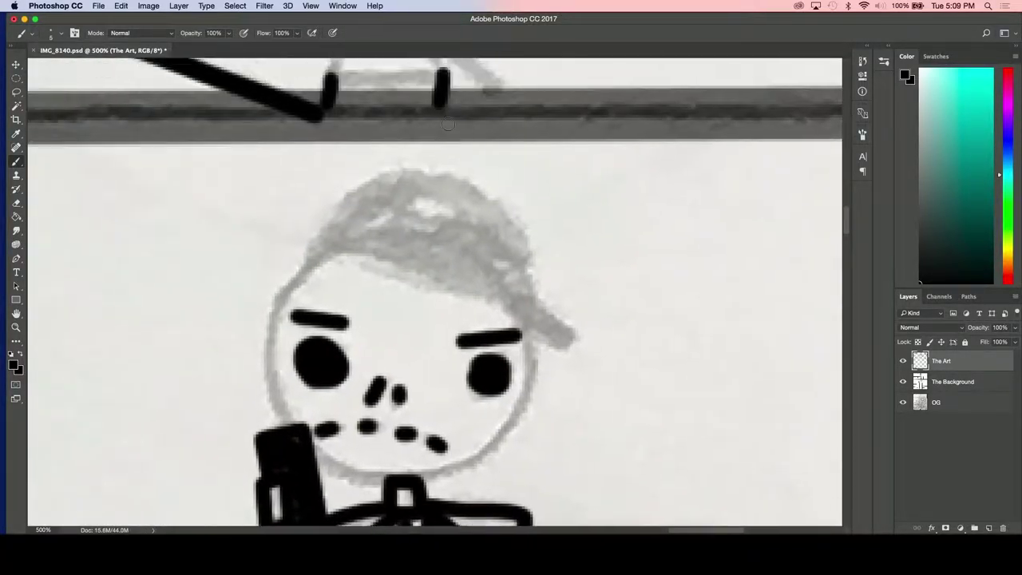
pyautogui.scroll(5, 448, 124)
pyautogui.keyDown('alt'); pyautogui.scroll(-3, 447, 122); pyautogui.keyUp('alt')
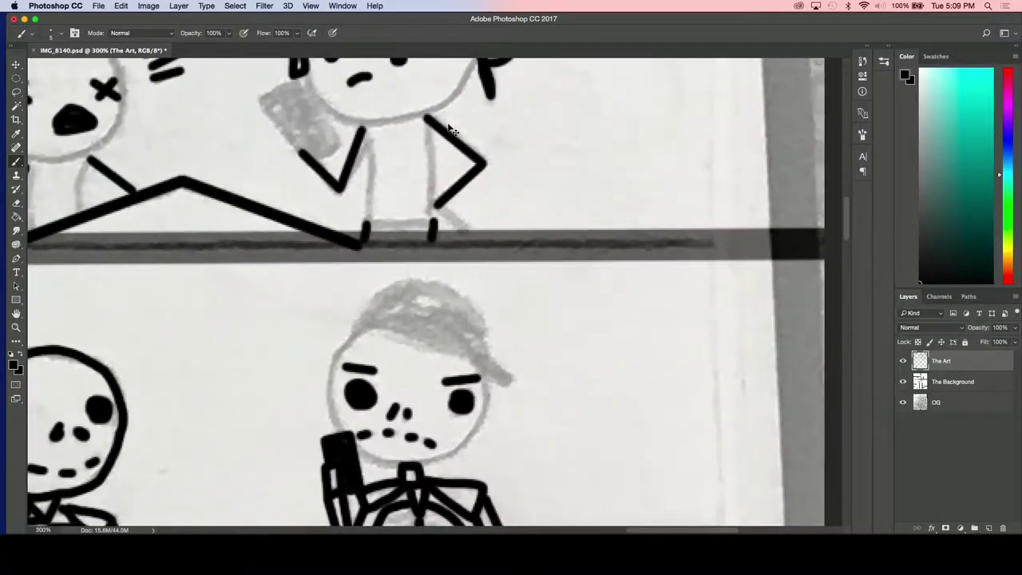
pyautogui.keyDown('alt'); pyautogui.scroll(2, 449, 128); pyautogui.keyUp('alt')
pyautogui.keyDown('alt'); pyautogui.scroll(1, 461, 344); pyautogui.keyUp('alt')
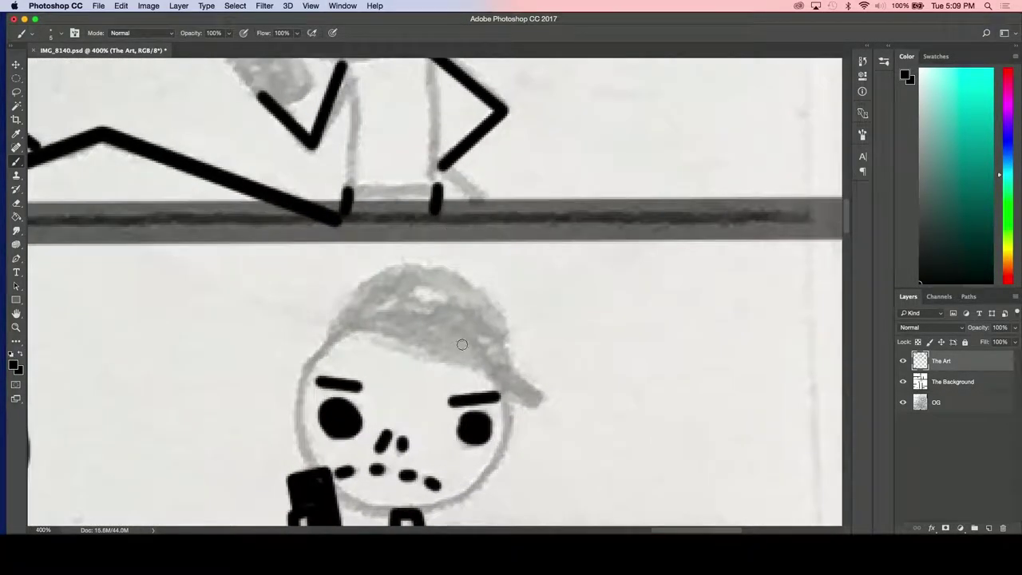
pyautogui.moveTo(410, 306)
pyautogui.mouseDown()
pyautogui.moveTo(451, 312)
pyautogui.moveTo(428, 285)
pyautogui.moveTo(409, 301)
pyautogui.mouseUp()
pyautogui.moveTo(334, 338)
pyautogui.mouseDown()
pyautogui.moveTo(436, 349)
pyautogui.moveTo(532, 406)
pyautogui.moveTo(539, 400)
pyautogui.moveTo(511, 374)
pyautogui.moveTo(491, 303)
pyautogui.moveTo(443, 270)
pyautogui.moveTo(378, 272)
pyautogui.moveTo(326, 340)
pyautogui.mouseUp()
pyautogui.scroll(5, 327, 321)
pyautogui.scroll(3, 327, 315)
pyautogui.scroll(-10, 327, 315)
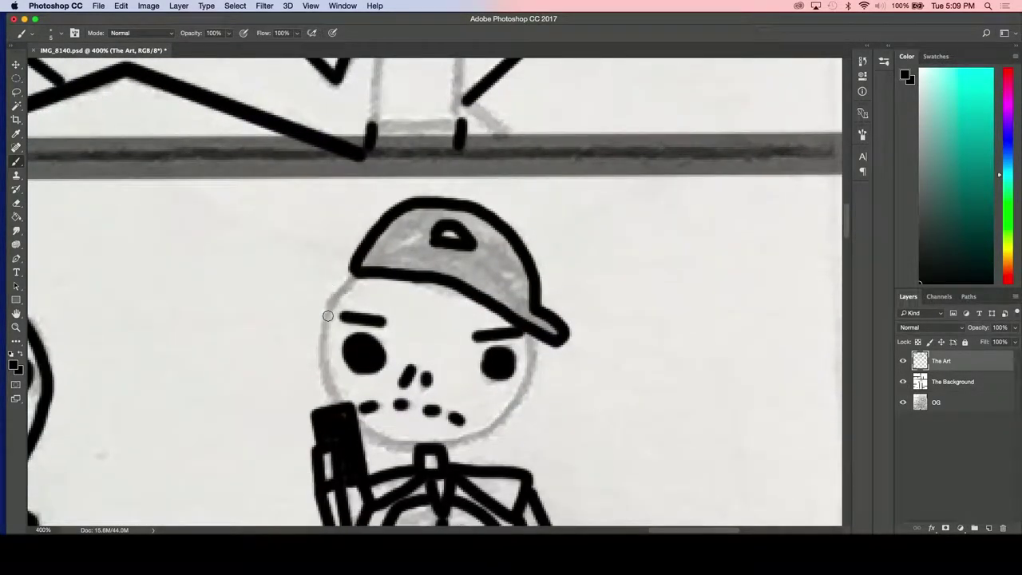
# Ink the frowning skeleton's round skull outline from the cap down to the phone and around the chin.
pyautogui.moveTo(358, 275)
pyautogui.mouseDown()
pyautogui.moveTo(333, 299)
pyautogui.moveTo(319, 354)
pyautogui.moveTo(325, 389)
pyautogui.moveTo(341, 403)
pyautogui.mouseUp()
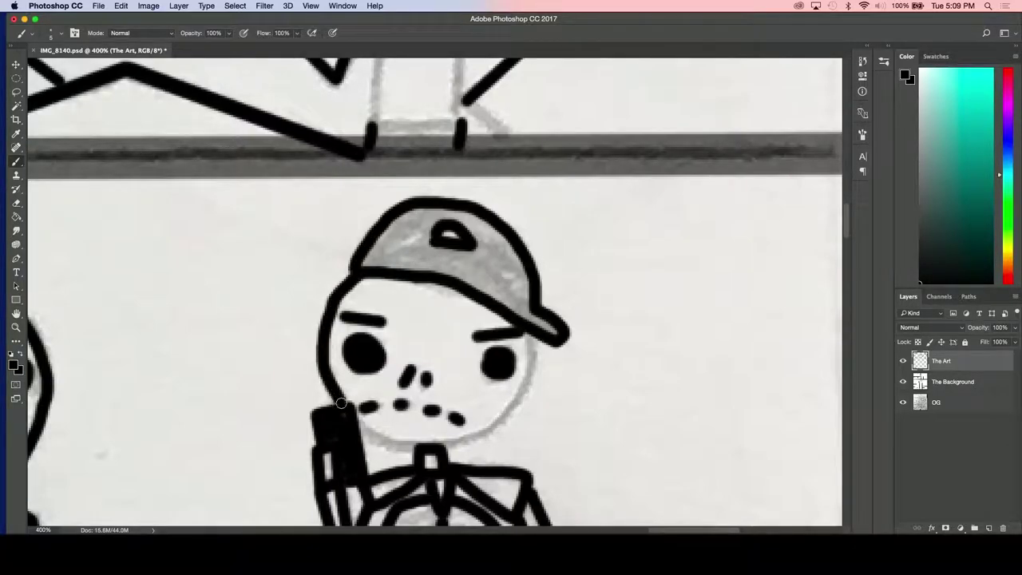
pyautogui.hscroll(4, 341, 403)
pyautogui.scroll(-2, 341, 403)
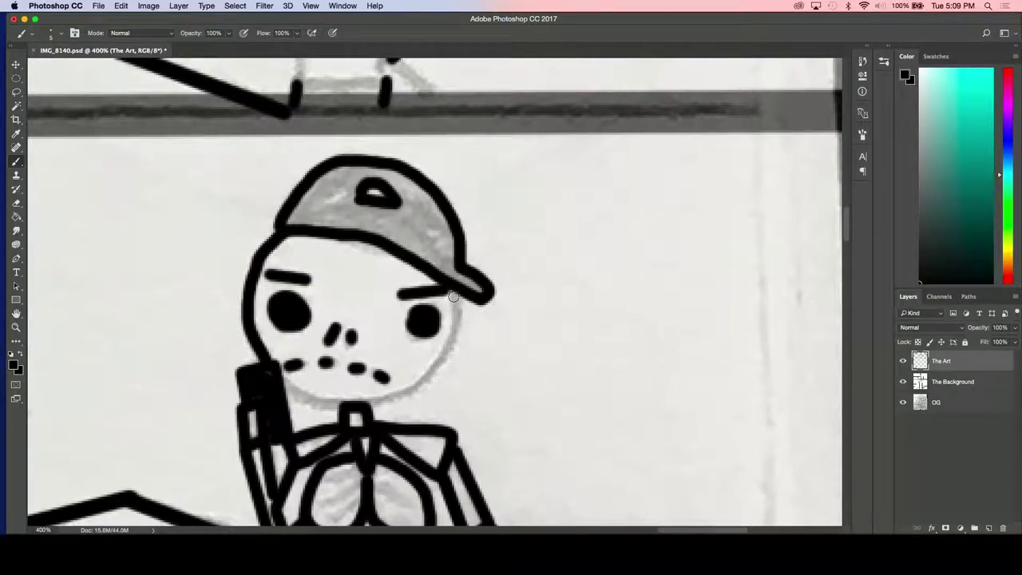
pyautogui.moveTo(453, 295)
pyautogui.mouseDown()
pyautogui.moveTo(446, 354)
pyautogui.moveTo(397, 396)
pyautogui.moveTo(329, 403)
pyautogui.moveTo(281, 378)
pyautogui.mouseUp()
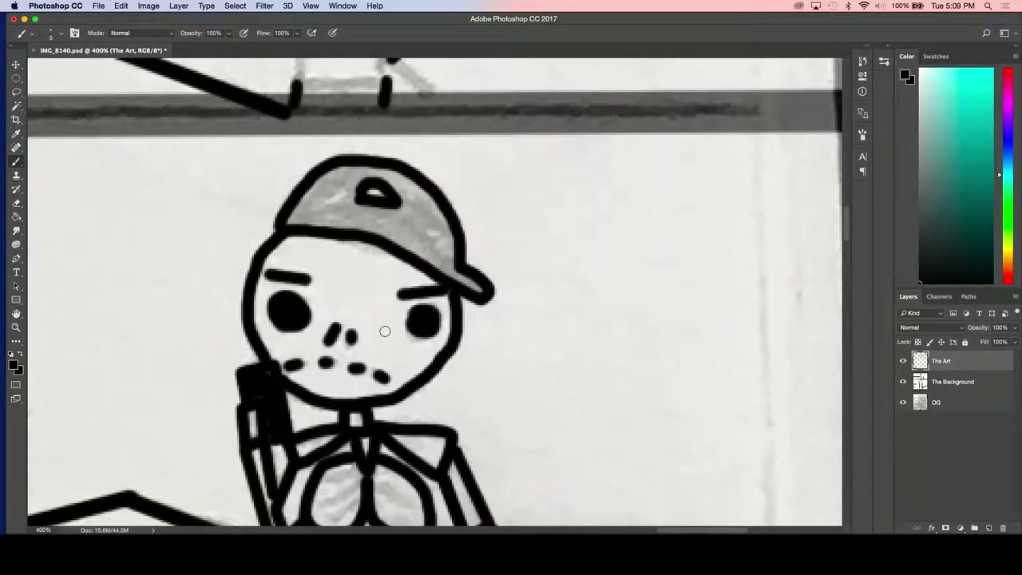
# Ink the lower arm line, both torso sides and the waistline of the capped figure in the "She never answerd" panel.
pyautogui.scroll(10, 385, 330)
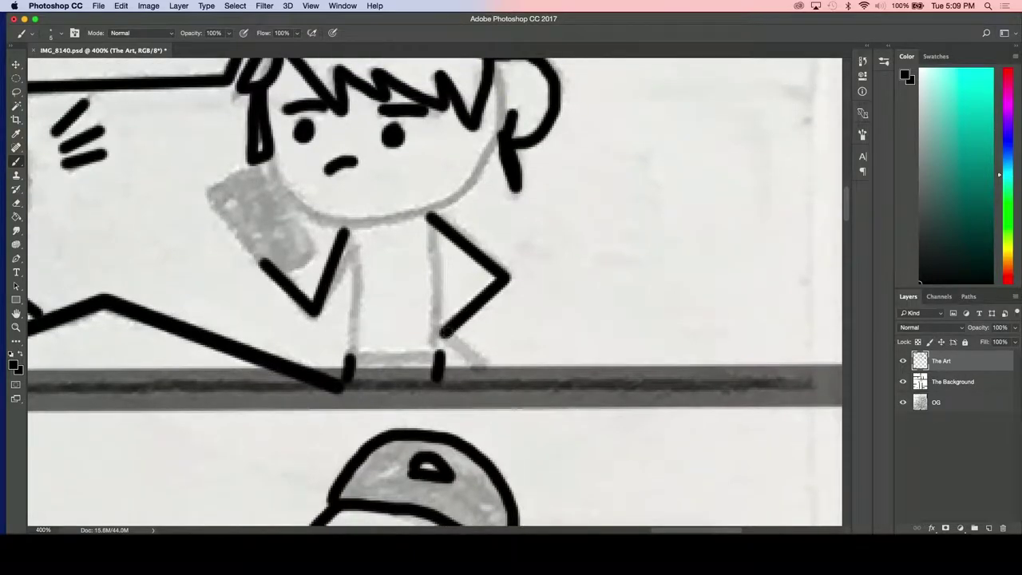
pyautogui.moveTo(483, 364); pyautogui.dragTo(441, 339)
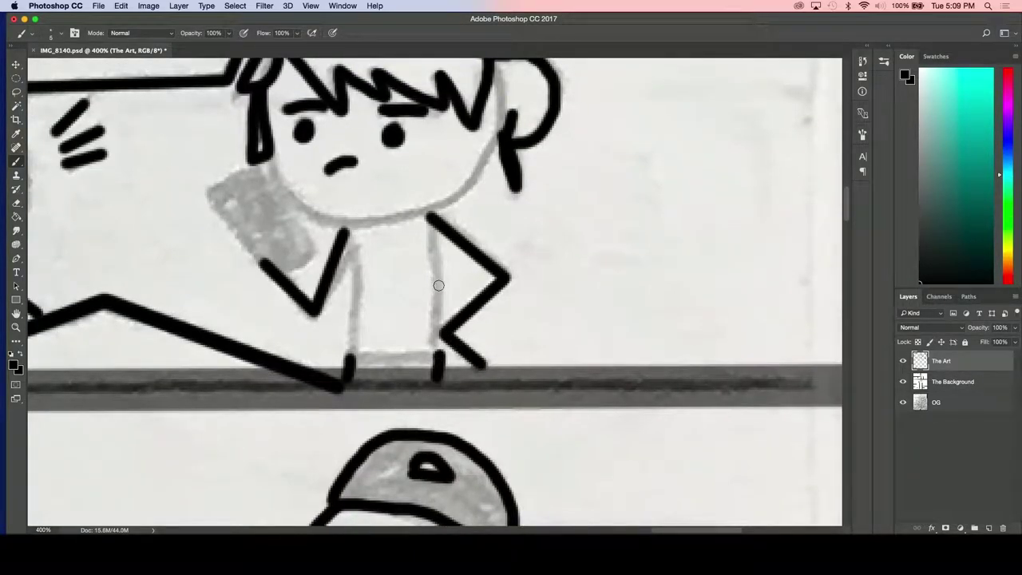
pyautogui.moveTo(438, 356); pyautogui.dragTo(435, 248)
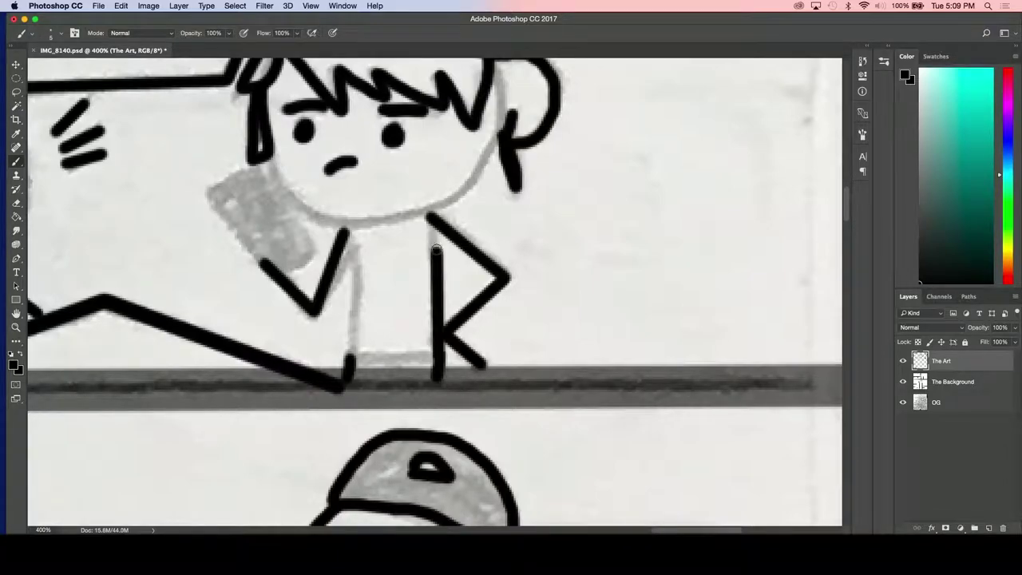
pyautogui.keyDown('shift'); pyautogui.click(429, 214); pyautogui.keyUp('shift')
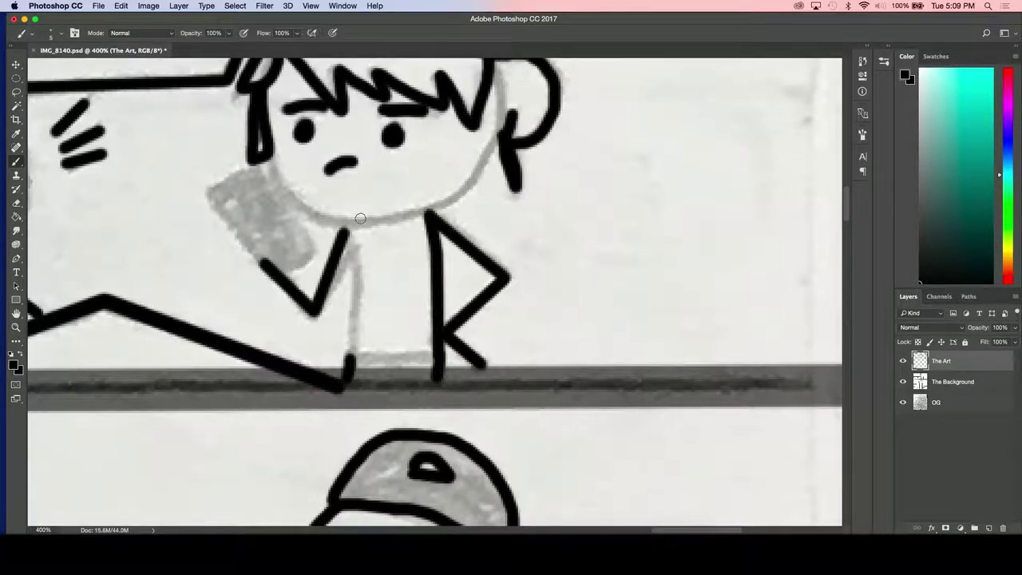
pyautogui.moveTo(357, 284); pyautogui.dragTo(349, 353)
pyautogui.keyDown('shift'); pyautogui.click(438, 355); pyautogui.keyUp('shift')
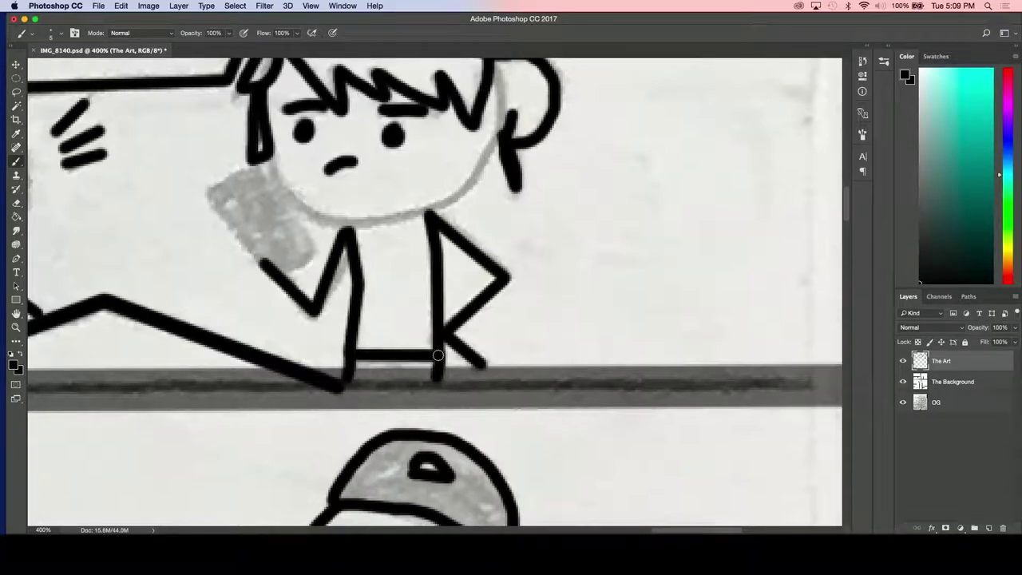
# Outline the capped figure's phone, fill it black, and ink the rounded jawline from the ear to the phone side.
pyautogui.scroll(3, 437, 355)
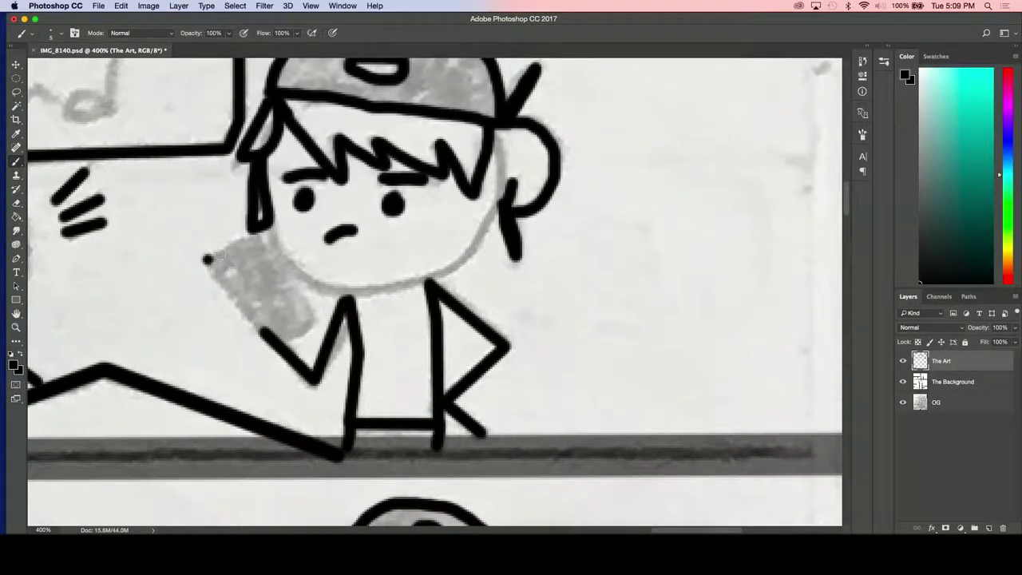
pyautogui.keyDown('shift'); pyautogui.click(256, 233); pyautogui.keyUp('shift')
pyautogui.keyDown('shift'); pyautogui.click(319, 324); pyautogui.keyUp('shift')
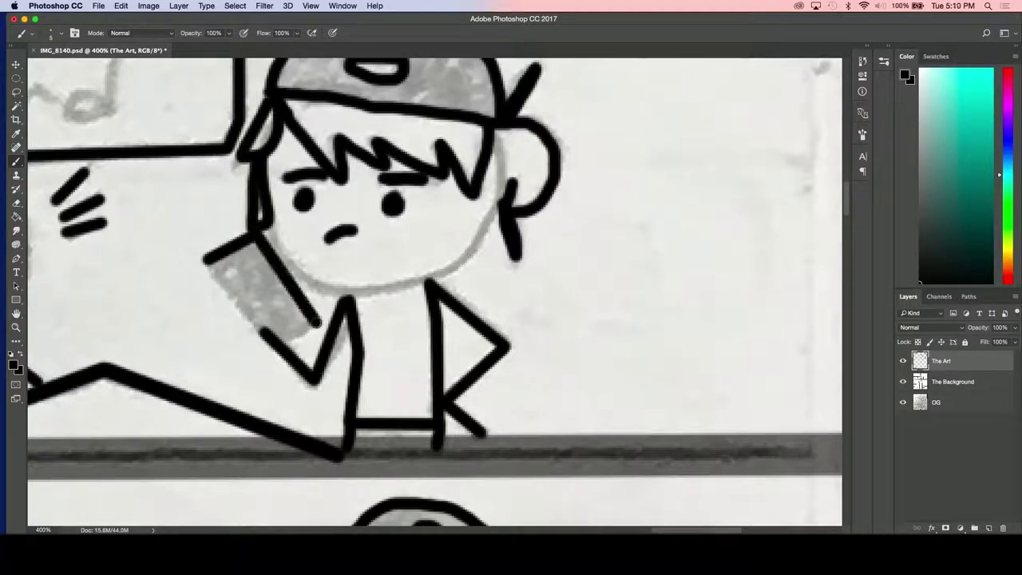
pyautogui.keyDown('shift'); pyautogui.click(273, 343); pyautogui.keyUp('shift')
pyautogui.keyDown('shift'); pyautogui.click(208, 262); pyautogui.keyUp('shift')
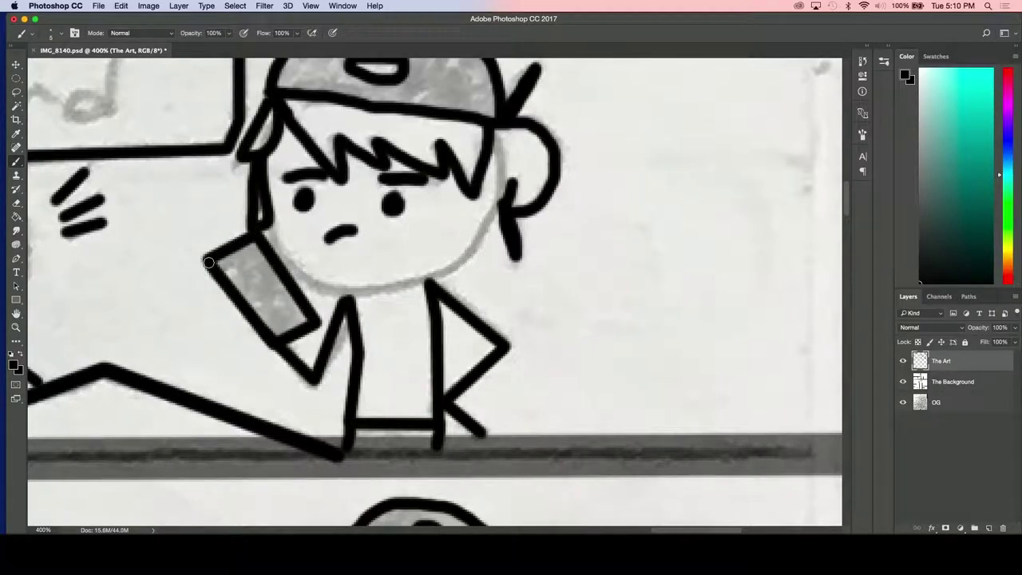
pyautogui.moveTo(226, 266)
pyautogui.mouseDown()
pyautogui.moveTo(254, 246)
pyautogui.moveTo(257, 260)
pyautogui.moveTo(229, 272)
pyautogui.moveTo(266, 327)
pyautogui.moveTo(302, 320)
pyautogui.moveTo(273, 278)
pyautogui.moveTo(249, 274)
pyautogui.moveTo(259, 303)
pyautogui.moveTo(277, 320)
pyautogui.moveTo(264, 269)
pyautogui.mouseUp()
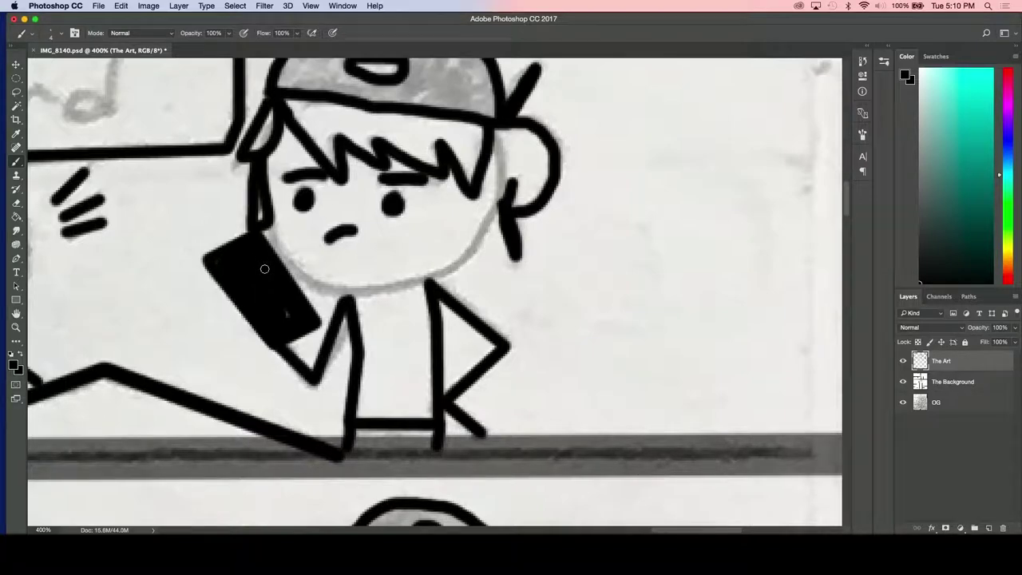
pyautogui.moveTo(496, 143)
pyautogui.mouseDown()
pyautogui.moveTo(497, 194)
pyautogui.moveTo(482, 236)
pyautogui.moveTo(441, 271)
pyautogui.moveTo(348, 292)
pyautogui.moveTo(312, 283)
pyautogui.moveTo(288, 269)
pyautogui.moveTo(268, 219)
pyautogui.mouseUp()
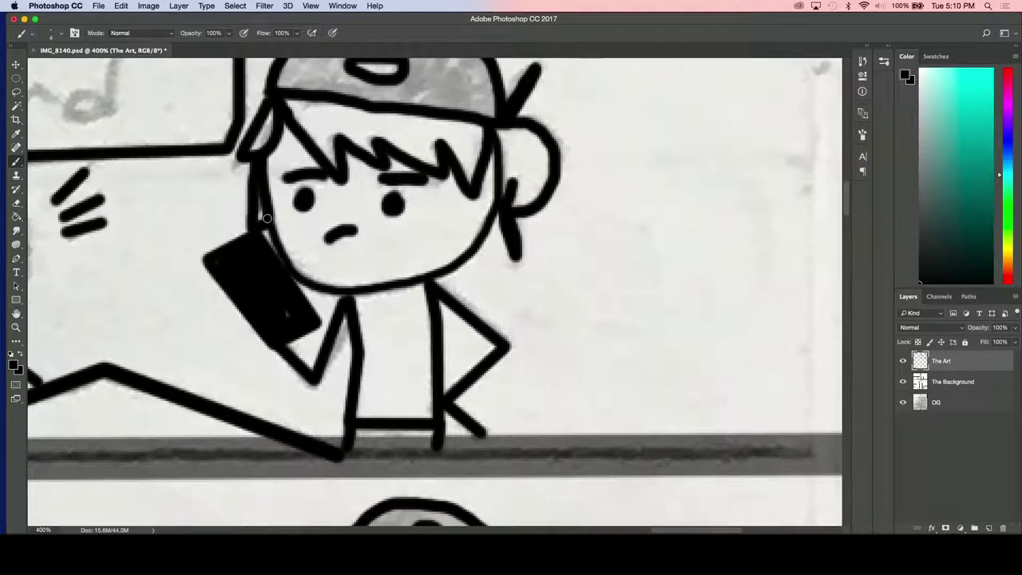
# Ink both sides of the X-eyed figure's torso from beneath the head down to the slanted table edge.
pyautogui.hscroll(-10, 286, 314)
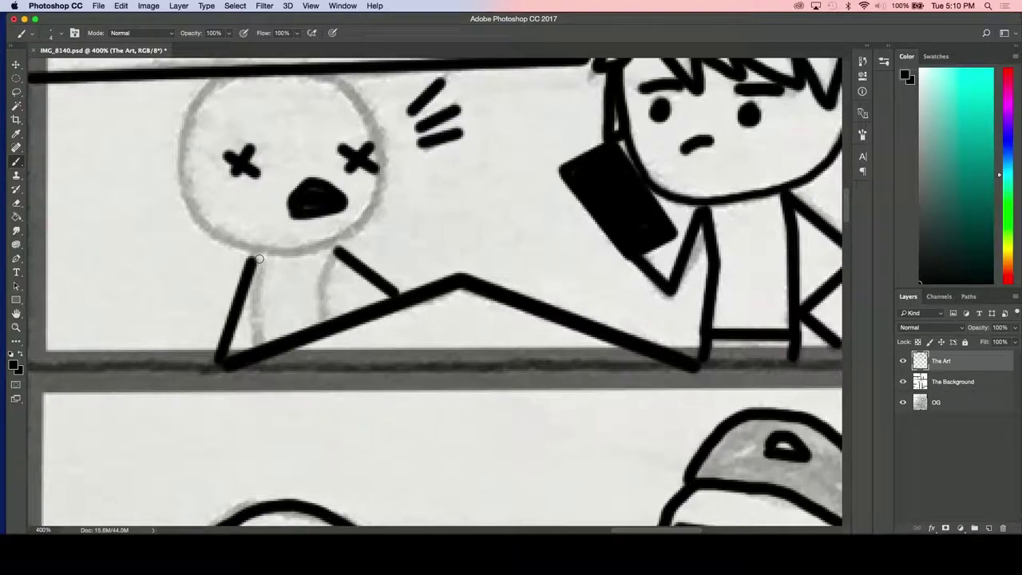
pyautogui.press('super+z')
pyautogui.keyDown('shift'); pyautogui.click(255, 311); pyautogui.keyUp('shift')
pyautogui.keyDown('shift'); pyautogui.click(261, 347); pyautogui.keyUp('shift')
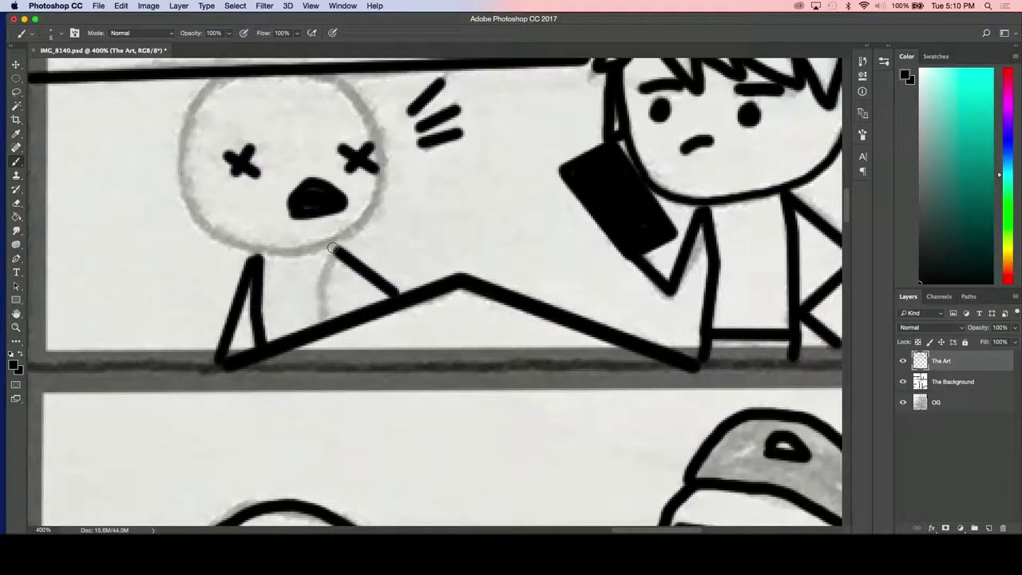
pyautogui.moveTo(330, 244); pyautogui.dragTo(319, 279)
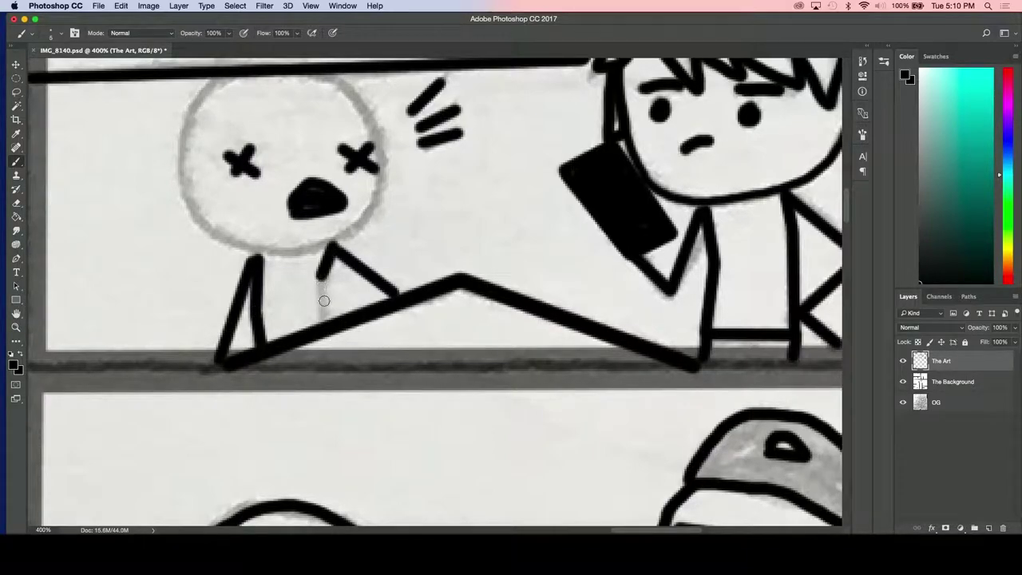
pyautogui.keyDown('shift'); pyautogui.click(327, 323); pyautogui.keyUp('shift')
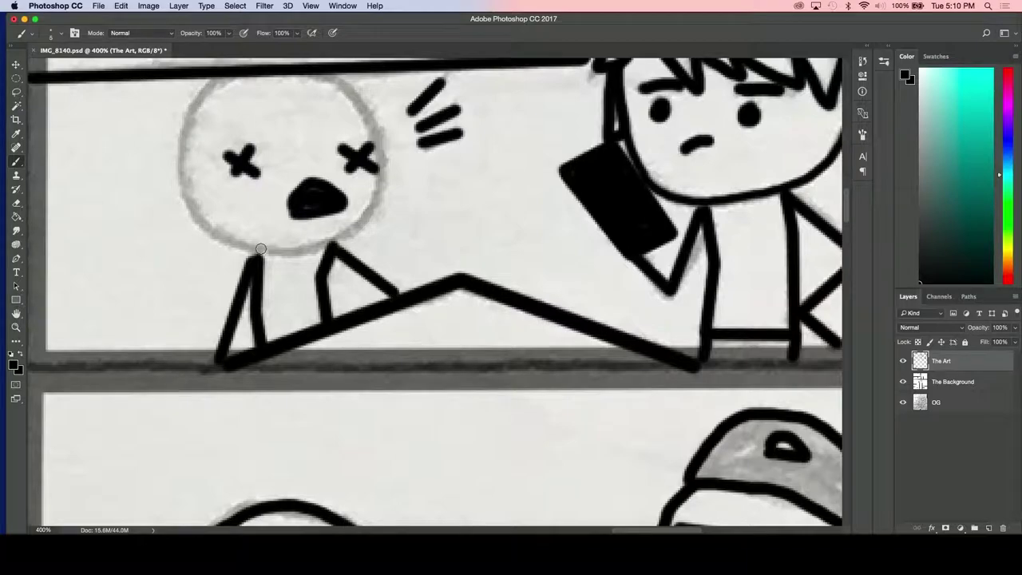
# Ink the X-eyed figure's round head outline along the pencil circle, ending at the caption box's lower edge.
pyautogui.moveTo(254, 250); pyautogui.dragTo(288, 252)
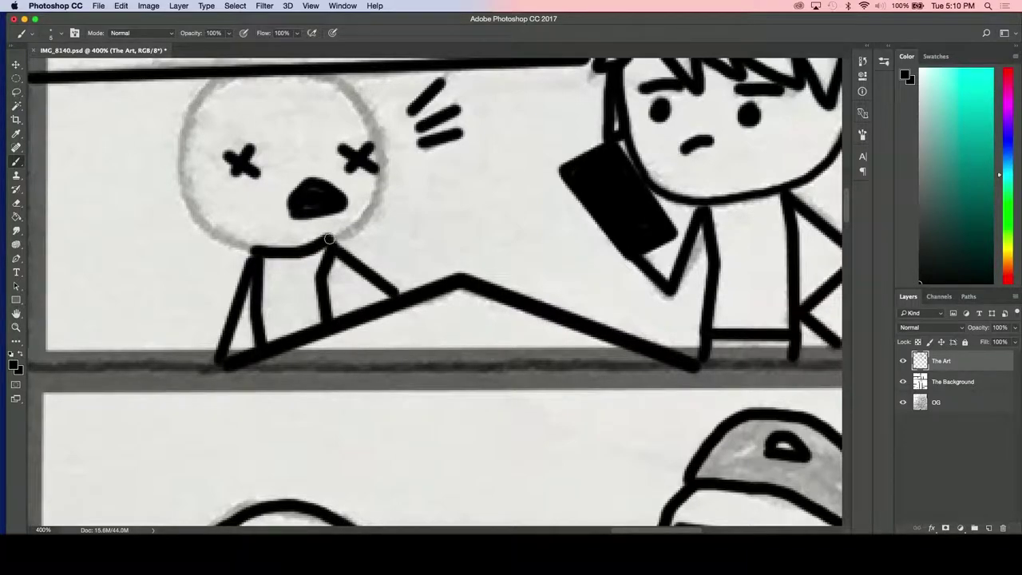
pyautogui.press('super+z')
pyautogui.moveTo(254, 252)
pyautogui.mouseDown()
pyautogui.moveTo(336, 237)
pyautogui.moveTo(378, 191)
pyautogui.moveTo(368, 116)
pyautogui.moveTo(346, 91)
pyautogui.moveTo(304, 74)
pyautogui.mouseUp()
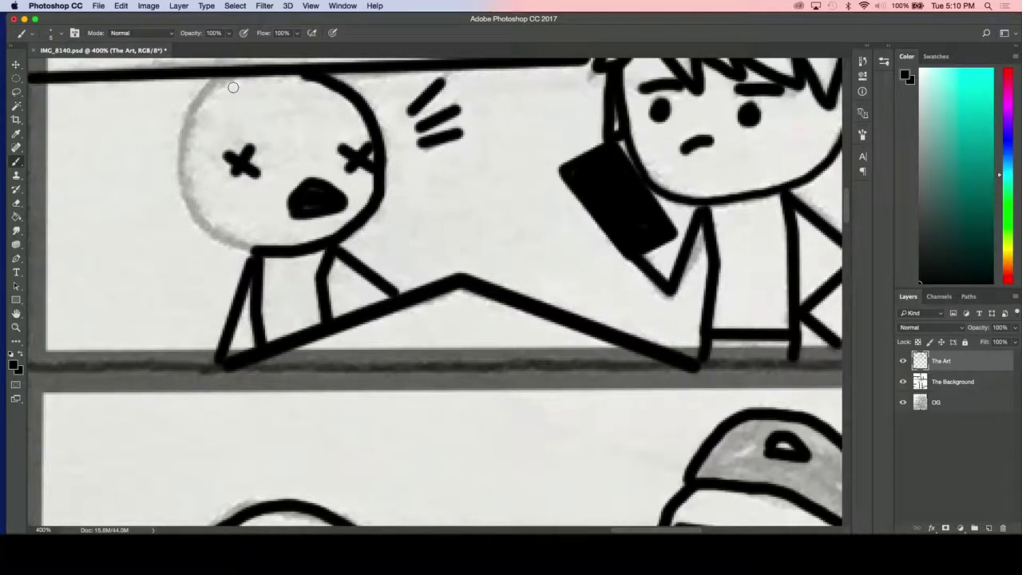
pyautogui.moveTo(227, 78)
pyautogui.mouseDown()
pyautogui.moveTo(190, 116)
pyautogui.moveTo(184, 192)
pyautogui.moveTo(203, 226)
pyautogui.moveTo(256, 250)
pyautogui.mouseUp()
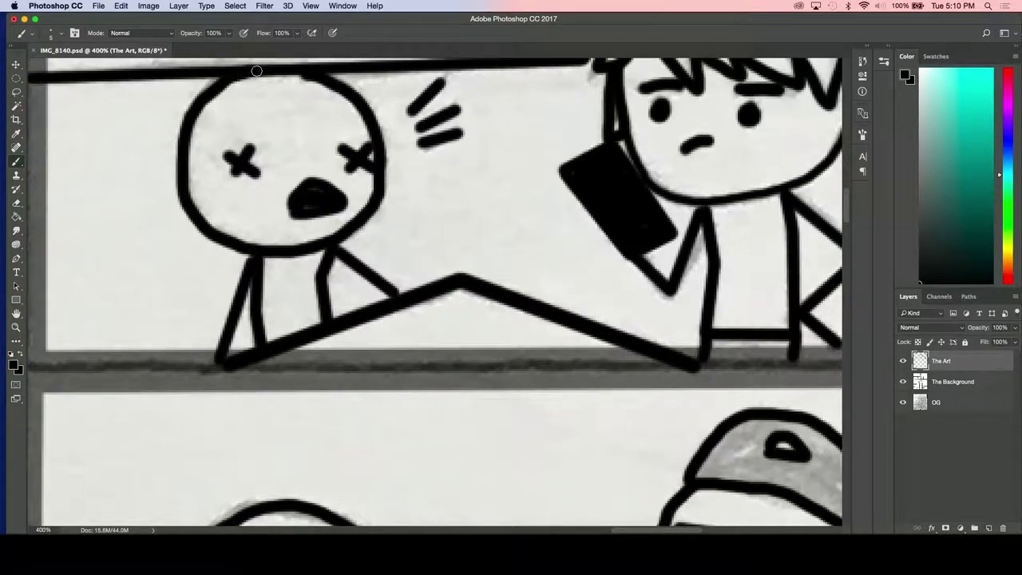
# Ink the capped figure's lower forearm, both torso sides and the waistline in the "What would you like?" panel.
pyautogui.press('super+minus')
pyautogui.press('super+minus')
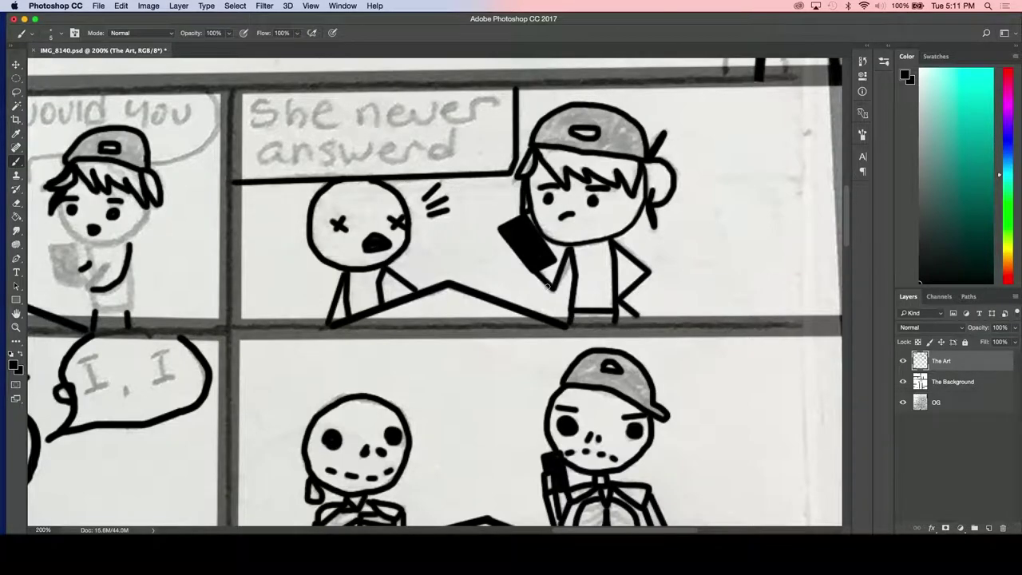
pyautogui.hscroll(-10, 546, 286)
pyautogui.hscroll(3, 547, 286)
pyautogui.press('super+plus')
pyautogui.press('super+plus')
pyautogui.press('super+plus')
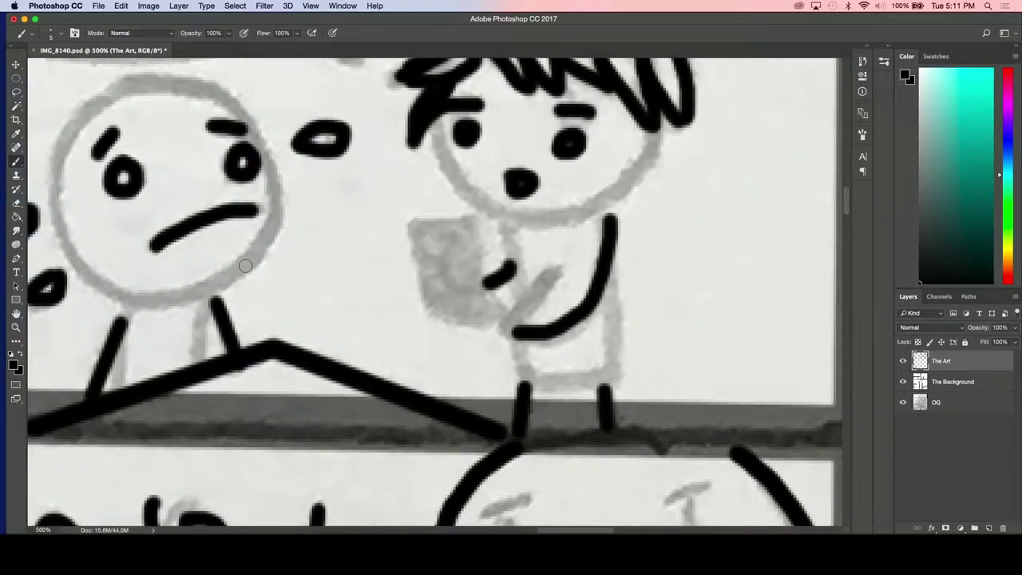
pyautogui.hscroll(2, 246, 266)
pyautogui.moveTo(459, 325)
pyautogui.mouseDown()
pyautogui.moveTo(451, 330)
pyautogui.moveTo(516, 253)
pyautogui.mouseUp()
pyautogui.click(457, 229)
pyautogui.keyDown('shift'); pyautogui.click(470, 377); pyautogui.keyUp('shift')
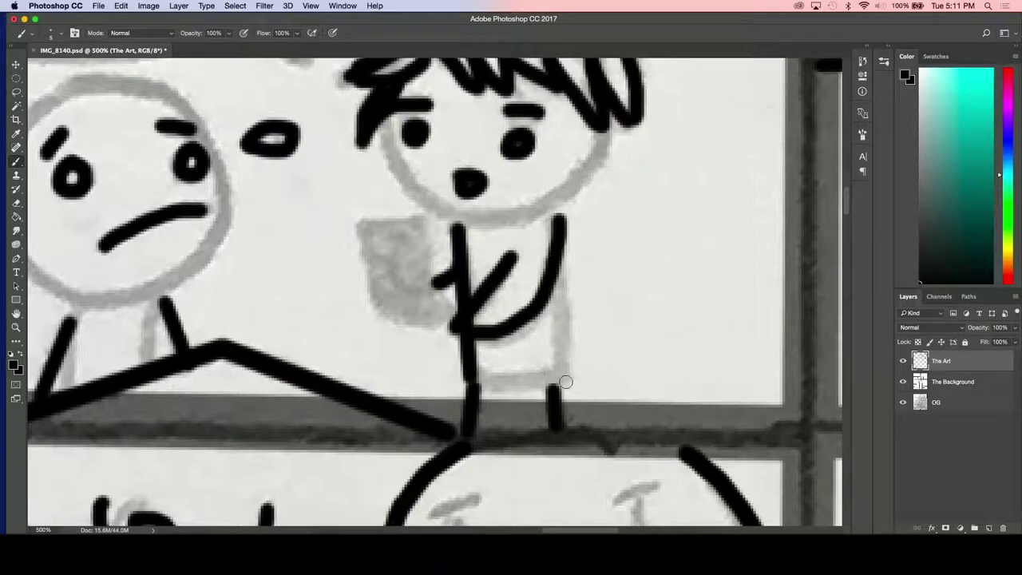
pyautogui.keyDown('shift'); pyautogui.click(565, 382); pyautogui.keyUp('shift')
pyautogui.keyDown('shift'); pyautogui.click(555, 217); pyautogui.keyUp('shift')
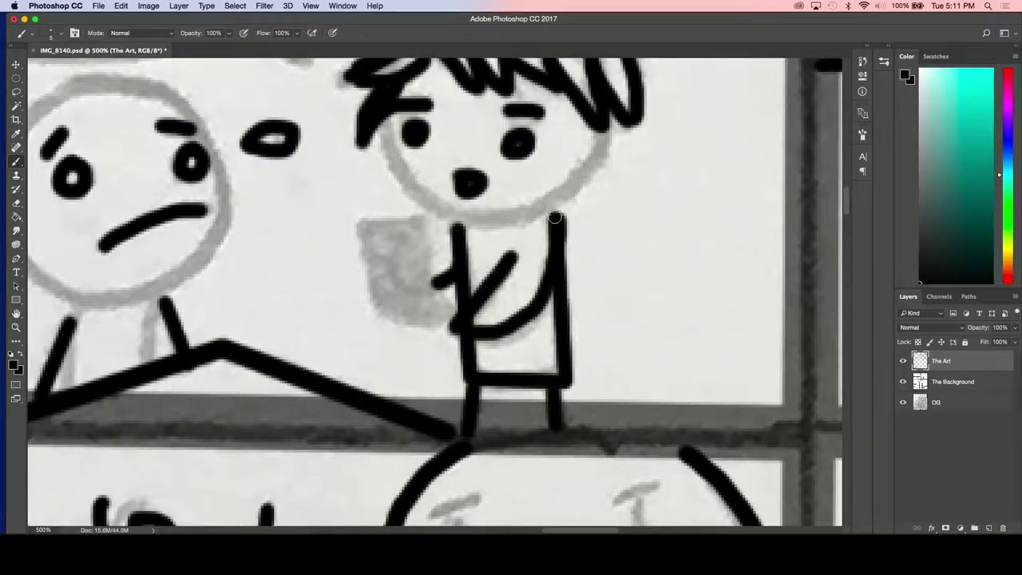
# Outline the capped figure's notepad and fill it black, and ink the rounded jawline between the hair on both sides.
pyautogui.click(423, 221)
pyautogui.keyDown('shift'); pyautogui.click(361, 225); pyautogui.keyUp('shift')
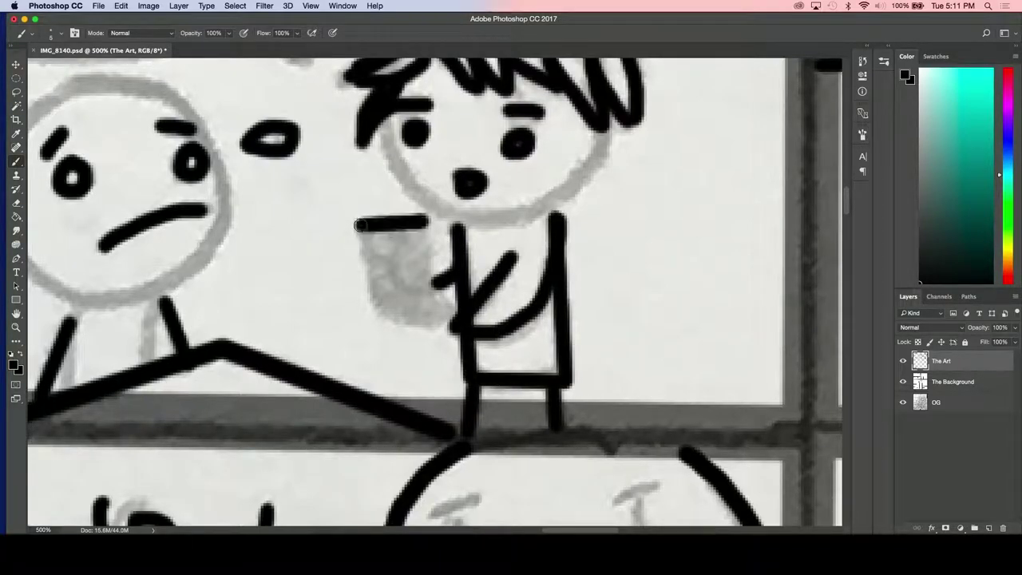
pyautogui.keyDown('shift'); pyautogui.click(370, 321); pyautogui.keyUp('shift')
pyautogui.keyDown('shift'); pyautogui.click(444, 332); pyautogui.keyUp('shift')
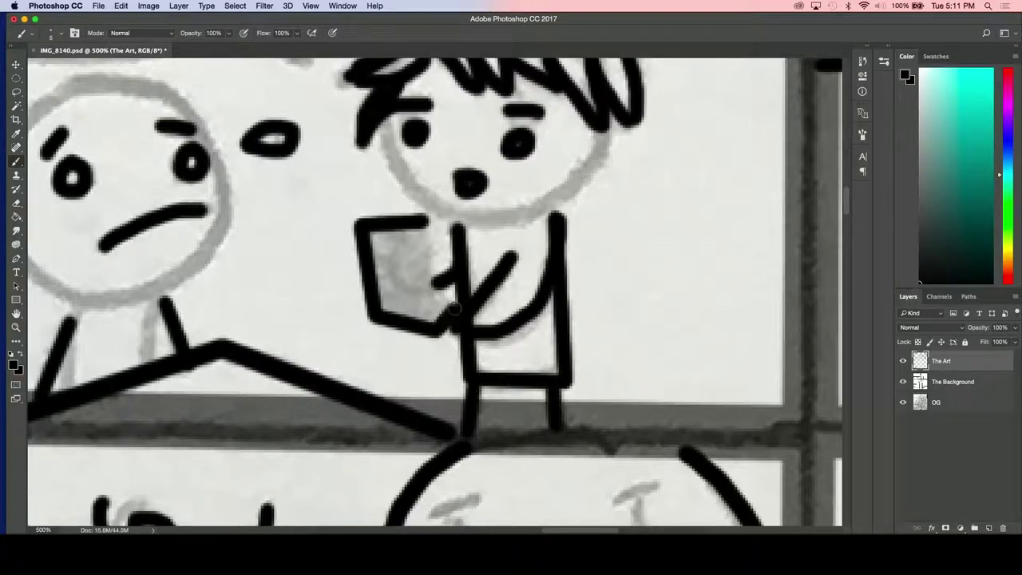
pyautogui.keyDown('shift'); pyautogui.click(421, 227); pyautogui.keyUp('shift')
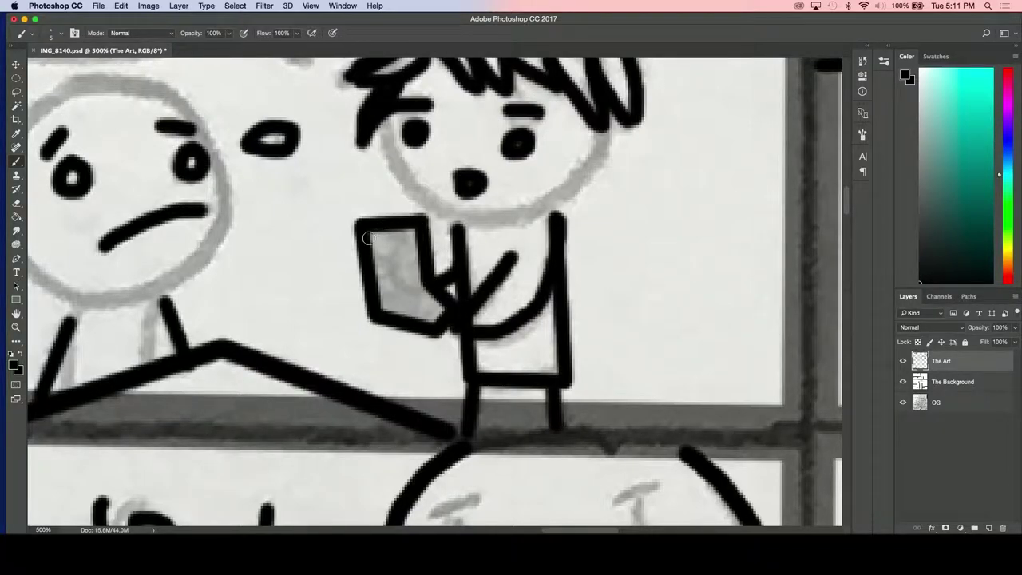
pyautogui.moveTo(367, 238)
pyautogui.mouseDown()
pyautogui.moveTo(408, 238)
pyautogui.moveTo(437, 305)
pyautogui.moveTo(408, 313)
pyautogui.moveTo(383, 304)
pyautogui.moveTo(375, 254)
pyautogui.moveTo(387, 257)
pyautogui.moveTo(400, 300)
pyautogui.mouseUp()
pyautogui.scroll(3, 390, 274)
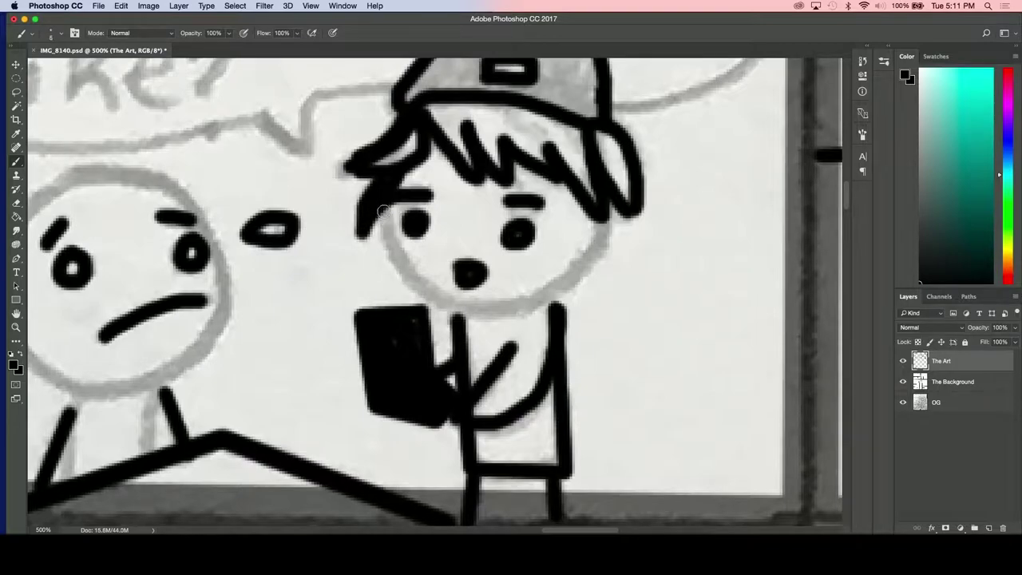
pyautogui.moveTo(382, 211)
pyautogui.mouseDown()
pyautogui.moveTo(384, 251)
pyautogui.moveTo(406, 280)
pyautogui.moveTo(471, 309)
pyautogui.moveTo(570, 270)
pyautogui.moveTo(603, 228)
pyautogui.mouseUp()
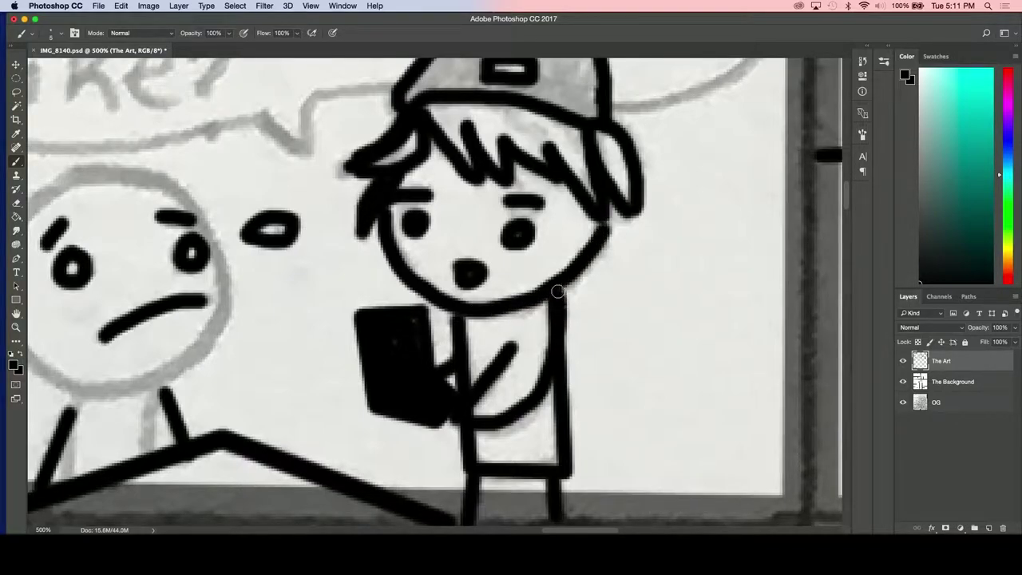
# Ink the worried figure's torso sides down to the table edge and the round head outline along the pencil circle.
pyautogui.hscroll(-5, 557, 287)
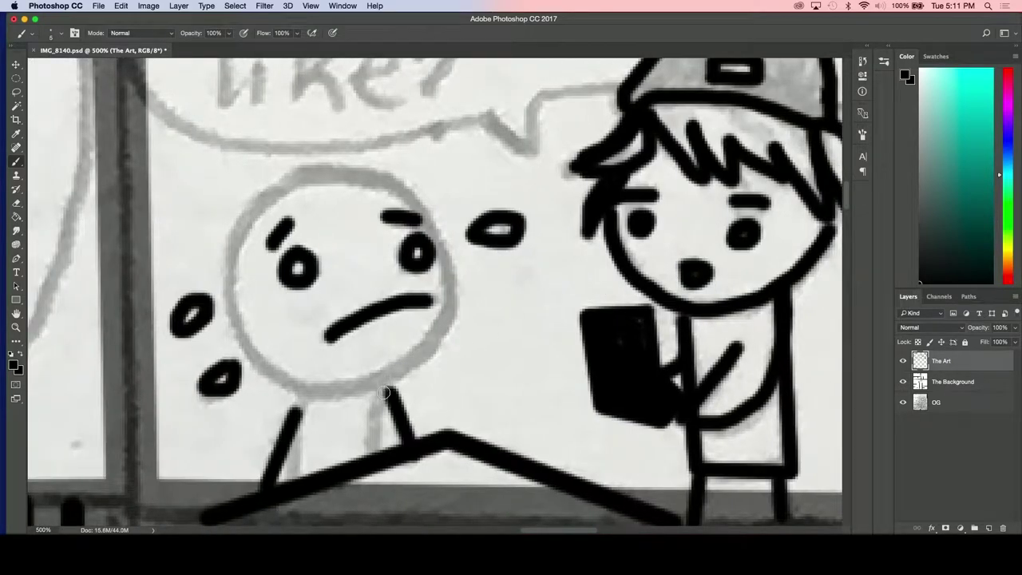
pyautogui.moveTo(372, 458); pyautogui.dragTo(381, 390)
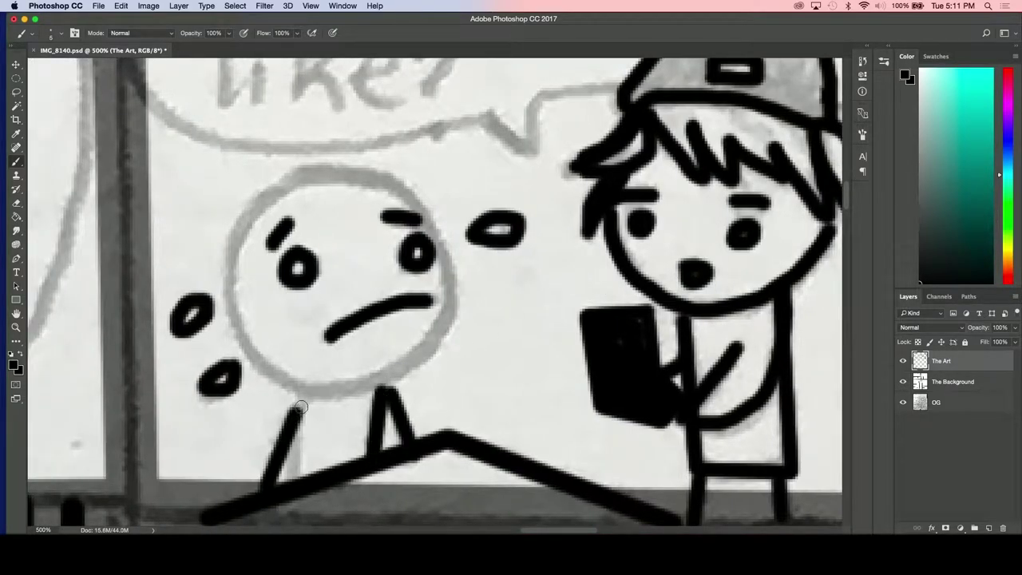
pyautogui.moveTo(303, 405); pyautogui.dragTo(294, 482)
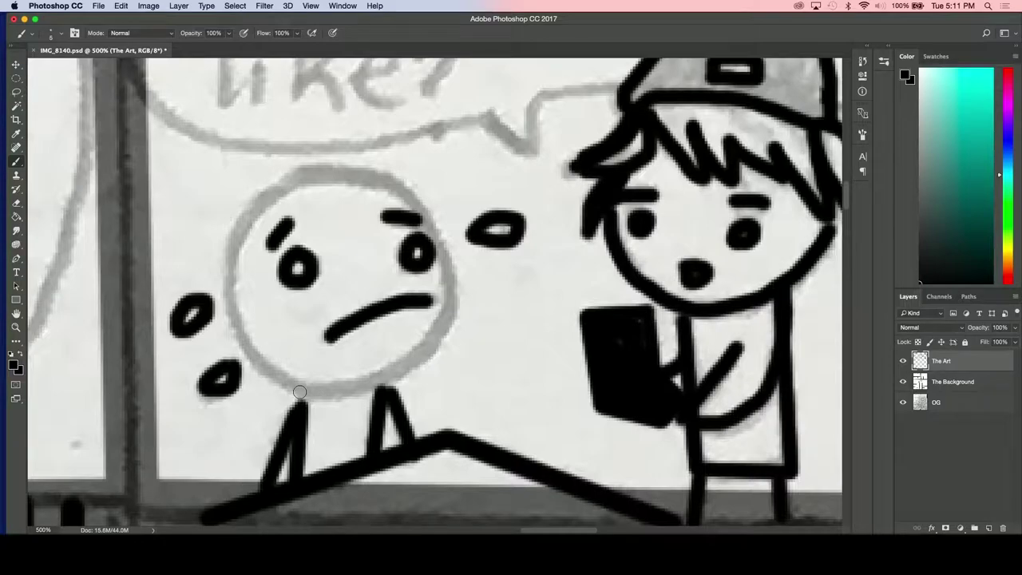
pyautogui.moveTo(300, 392)
pyautogui.mouseDown()
pyautogui.moveTo(394, 370)
pyautogui.moveTo(433, 341)
pyautogui.moveTo(453, 299)
pyautogui.moveTo(435, 229)
pyautogui.moveTo(413, 197)
pyautogui.moveTo(384, 181)
pyautogui.moveTo(297, 177)
pyautogui.moveTo(241, 227)
pyautogui.moveTo(226, 266)
pyautogui.moveTo(231, 309)
pyautogui.moveTo(295, 390)
pyautogui.mouseUp()
# Ink the "What would you like?" speech bubble with its pointed tail up to the cap, and its curve on the cap's far side.
pyautogui.scroll(5, 295, 390)
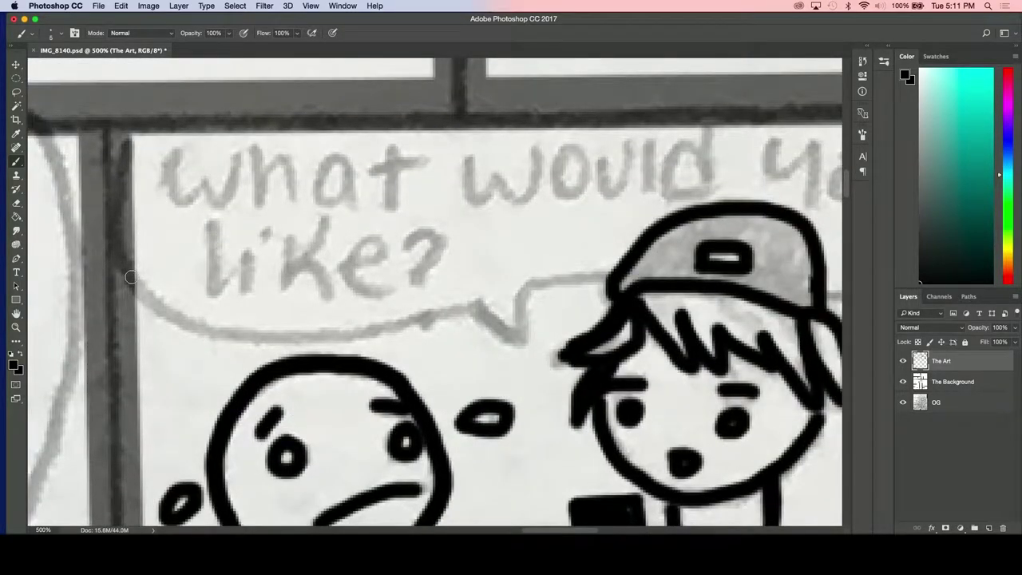
pyautogui.moveTo(128, 274)
pyautogui.mouseDown()
pyautogui.moveTo(181, 322)
pyautogui.moveTo(224, 336)
pyautogui.moveTo(328, 335)
pyautogui.moveTo(470, 305)
pyautogui.moveTo(514, 336)
pyautogui.moveTo(521, 297)
pyautogui.moveTo(546, 280)
pyautogui.moveTo(612, 273)
pyautogui.mouseUp()
pyautogui.press('super+z')
pyautogui.hscroll(5, 607, 276)
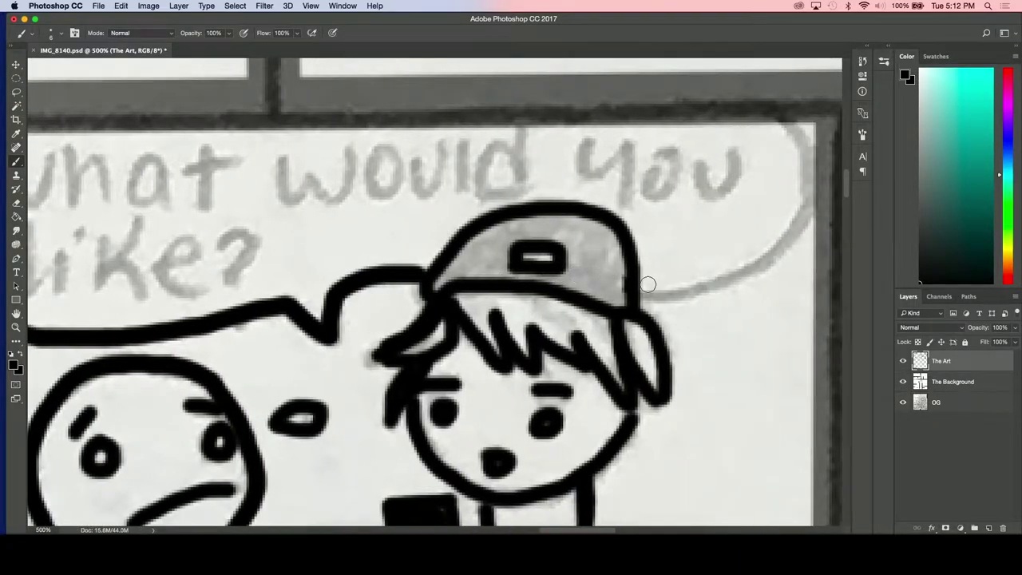
pyautogui.hscroll(3, 647, 283)
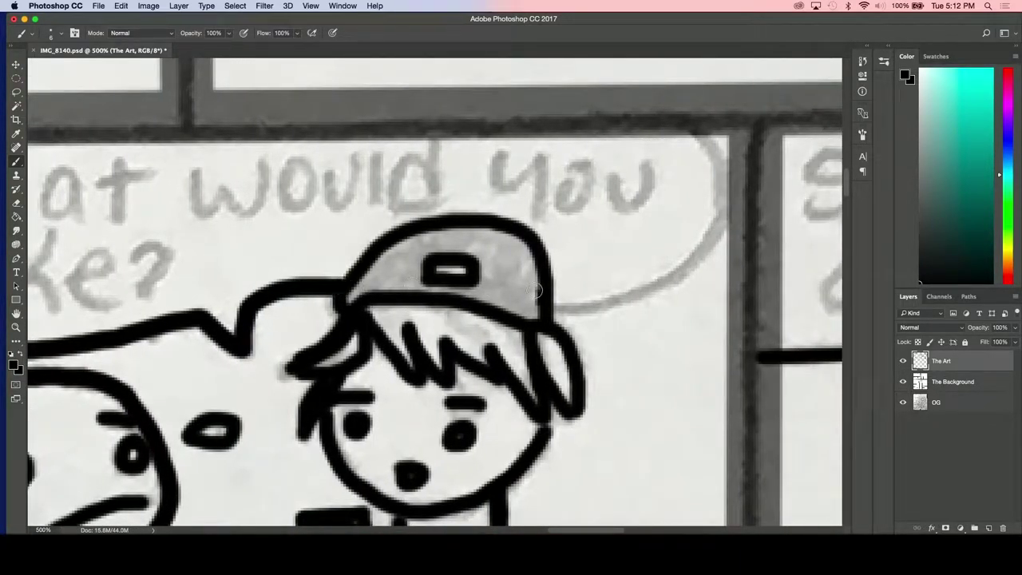
pyautogui.moveTo(550, 306)
pyautogui.mouseDown()
pyautogui.moveTo(599, 307)
pyautogui.moveTo(706, 249)
pyautogui.moveTo(722, 217)
pyautogui.moveTo(723, 170)
pyautogui.moveTo(685, 129)
pyautogui.mouseUp()
# Look over the inked restaurant panels for figures that still lack ink.
pyautogui.scroll(-10, 688, 132)
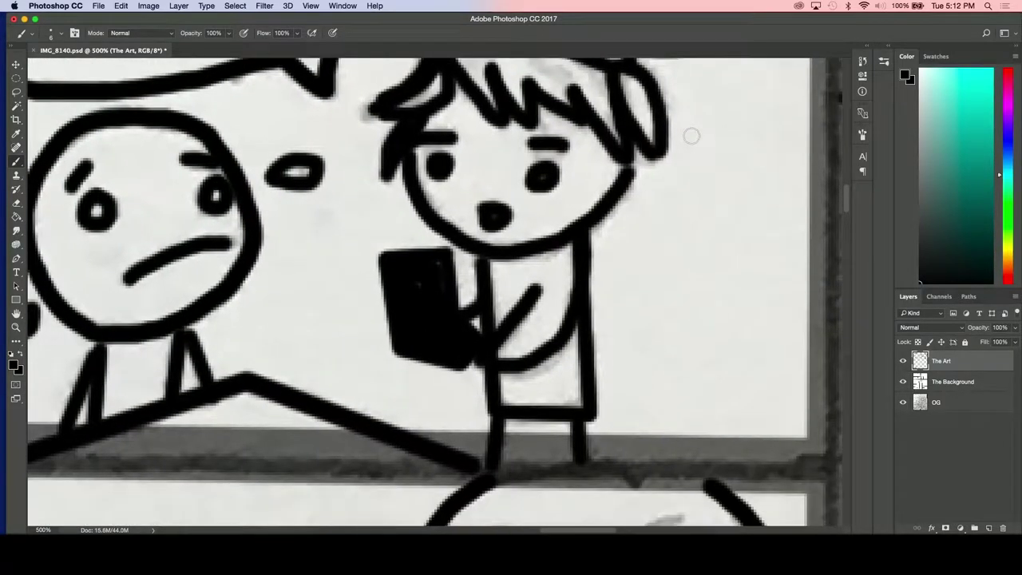
pyautogui.scroll(-5, 691, 136)
pyautogui.scroll(-8, 692, 136)
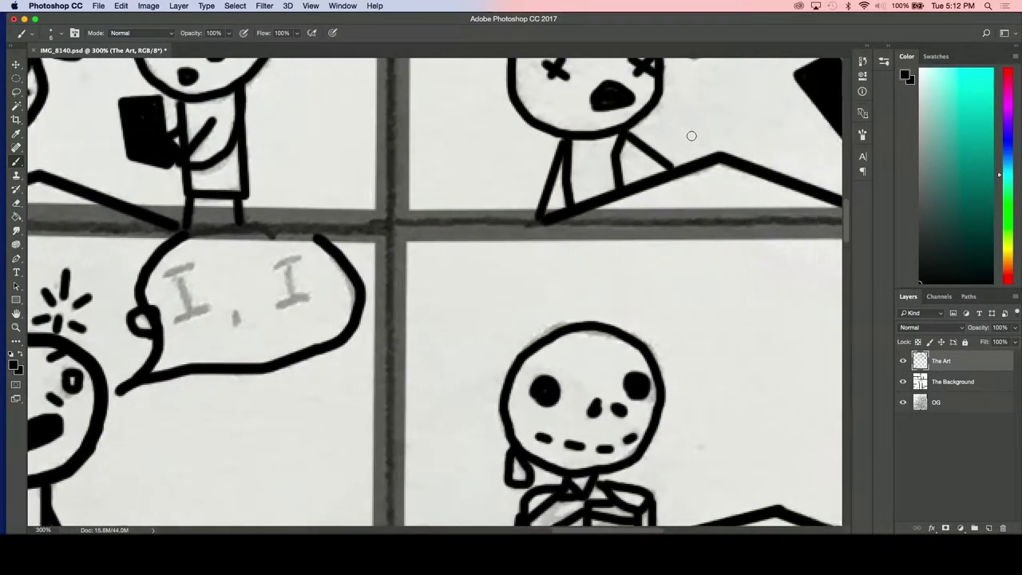
pyautogui.hscroll(8, 691, 135)
pyautogui.scroll(10, 691, 136)
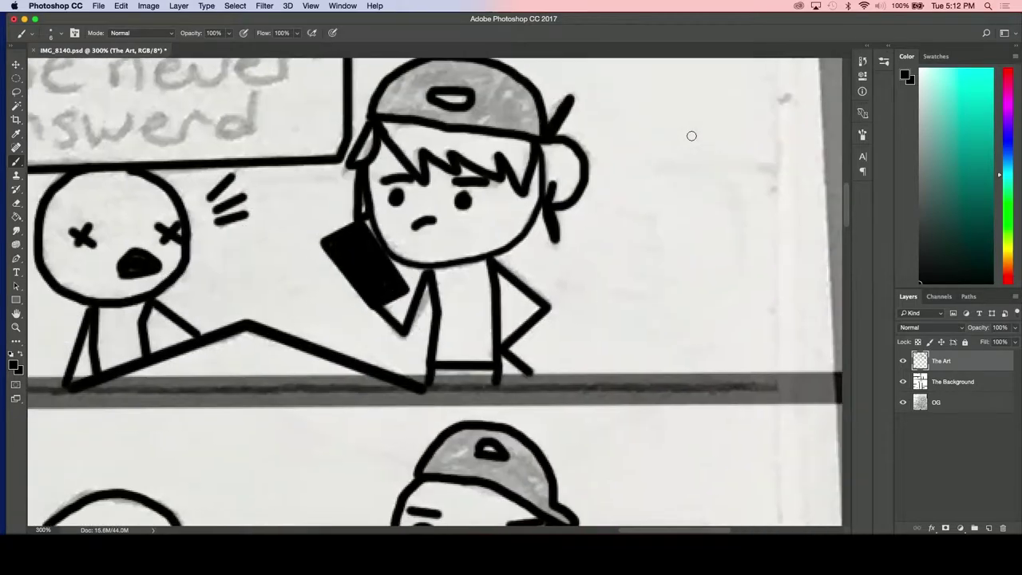
pyautogui.scroll(-8, 696, 141)
pyautogui.hscroll(-6, 692, 136)
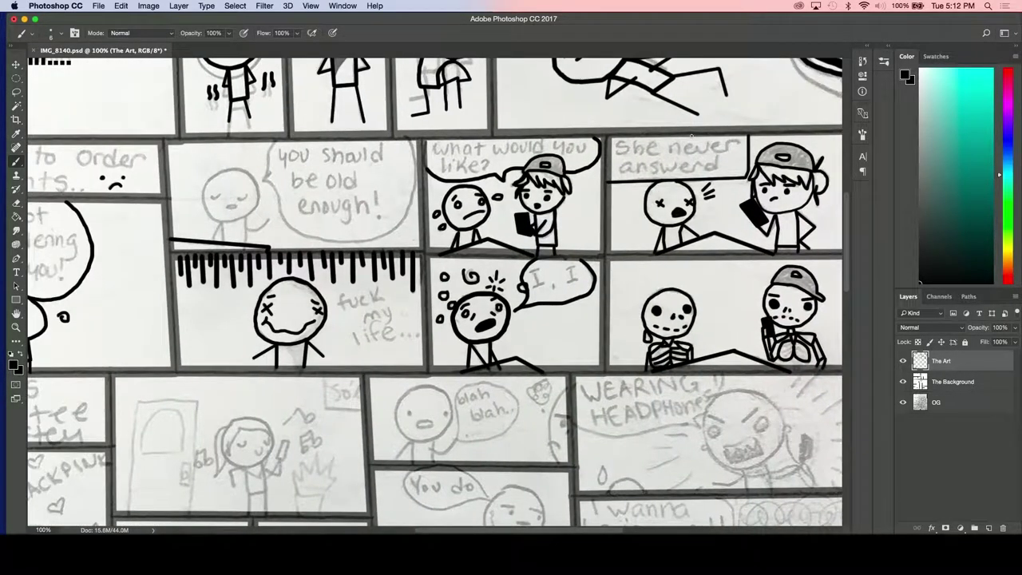
# Ink both arms and both torso sides of the closed-eyed figure in the "you should be old enough!" panel.
pyautogui.hscroll(-2, 691, 136)
pyautogui.press('super+equal')
pyautogui.press('super+equal')
pyautogui.press('super+equal')
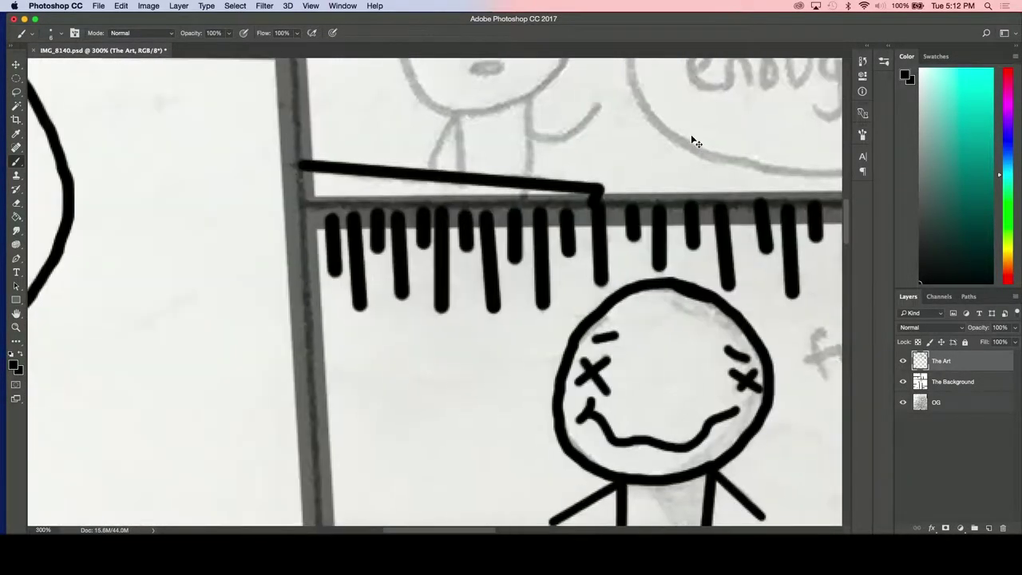
pyautogui.scroll(5, 534, 195)
pyautogui.hscroll(2, 534, 195)
pyautogui.moveTo(369, 253); pyautogui.dragTo(339, 321)
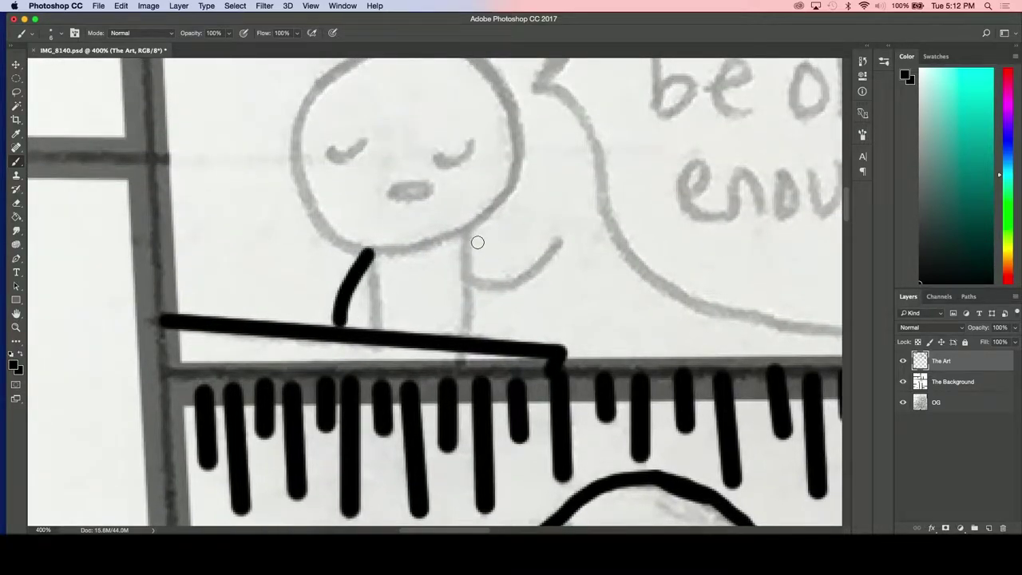
pyautogui.moveTo(468, 234)
pyautogui.mouseDown()
pyautogui.moveTo(508, 241)
pyautogui.moveTo(566, 209)
pyautogui.mouseUp()
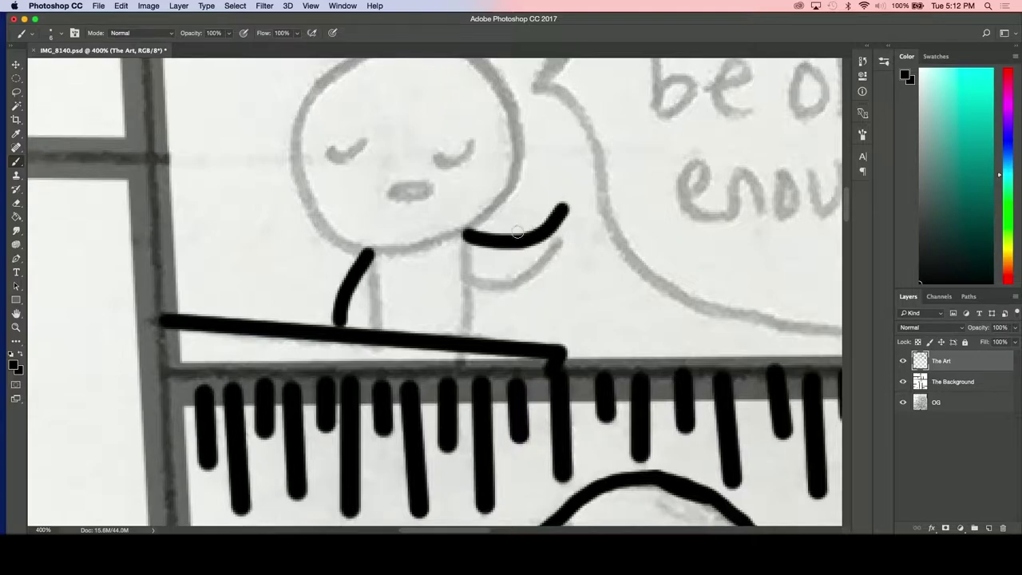
pyautogui.moveTo(465, 233); pyautogui.dragTo(464, 337)
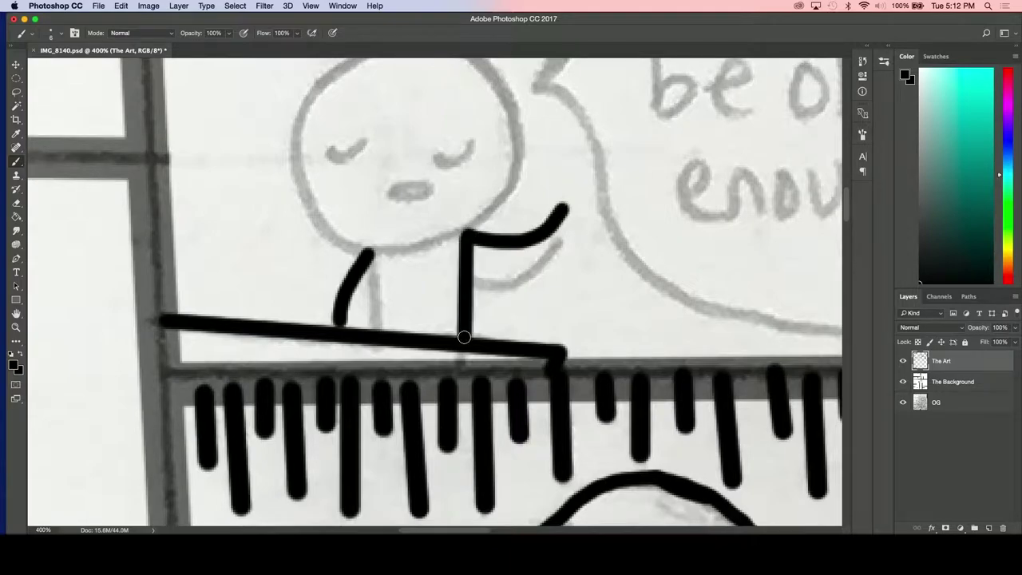
pyautogui.moveTo(370, 254); pyautogui.dragTo(376, 335)
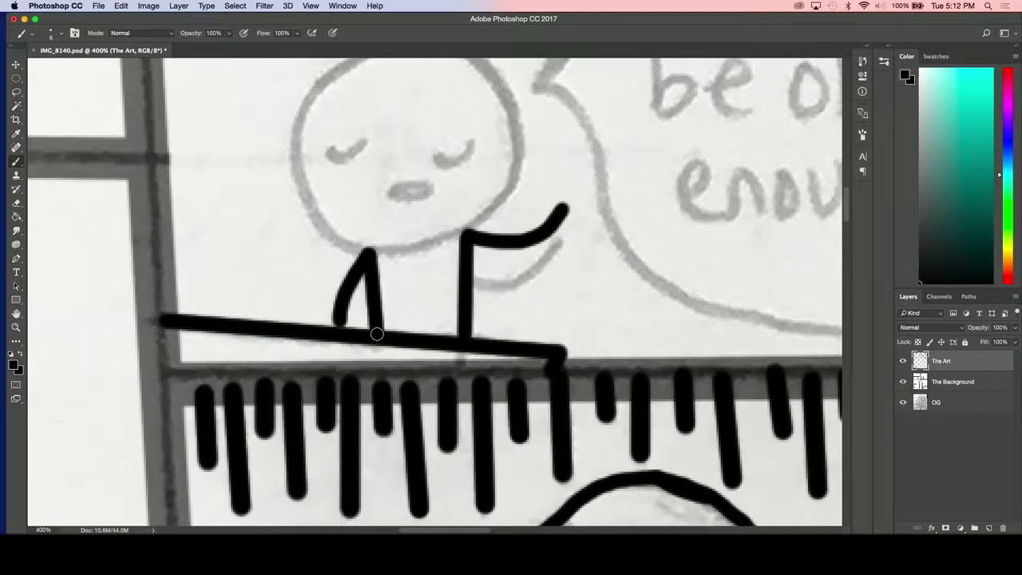
# Ink the figure's two closed eyes, a filled black mouth and the round head outline along the pencil circle.
pyautogui.scroll(2, 336, 207)
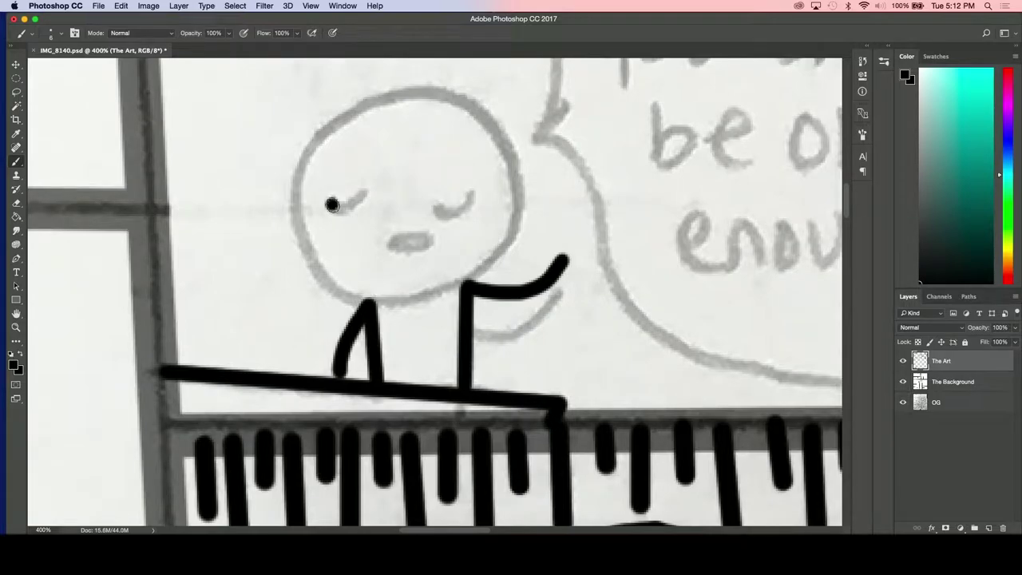
pyautogui.moveTo(332, 206); pyautogui.dragTo(364, 195)
pyautogui.moveTo(395, 242)
pyautogui.mouseDown()
pyautogui.moveTo(424, 249)
pyautogui.moveTo(432, 238)
pyautogui.moveTo(393, 240)
pyautogui.mouseUp()
pyautogui.moveTo(436, 209)
pyautogui.mouseDown()
pyautogui.moveTo(444, 216)
pyautogui.moveTo(476, 202)
pyautogui.moveTo(472, 193)
pyautogui.mouseUp()
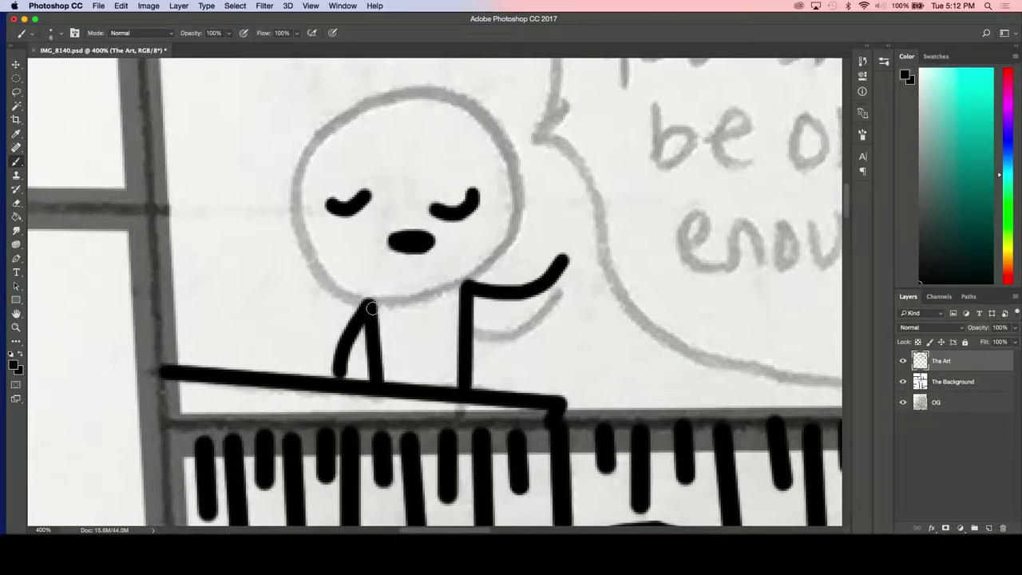
pyautogui.moveTo(367, 303)
pyautogui.mouseDown()
pyautogui.moveTo(475, 273)
pyautogui.moveTo(512, 239)
pyautogui.moveTo(525, 201)
pyautogui.moveTo(513, 150)
pyautogui.moveTo(487, 117)
pyautogui.moveTo(435, 90)
pyautogui.moveTo(354, 105)
pyautogui.moveTo(292, 192)
pyautogui.moveTo(308, 260)
pyautogui.moveTo(332, 288)
pyautogui.moveTo(373, 303)
pyautogui.mouseUp()
# Ink the "you should be old enough!" bubble from the panel's upper border past the pointed tail and down the side facing the figure.
pyautogui.hscroll(5, 367, 299)
pyautogui.scroll(3, 366, 299)
pyautogui.scroll(3, 366, 299)
pyautogui.hscroll(2, 366, 300)
pyautogui.moveTo(414, 138)
pyautogui.mouseDown()
pyautogui.moveTo(367, 289)
pyautogui.moveTo(397, 297)
pyautogui.moveTo(418, 321)
pyautogui.moveTo(430, 394)
pyautogui.moveTo(462, 462)
pyautogui.moveTo(552, 523)
pyautogui.mouseUp()
pyautogui.hscroll(5, 550, 521)
pyautogui.scroll(-2, 549, 522)
pyautogui.scroll(-2, 550, 521)
pyautogui.press('super+z')
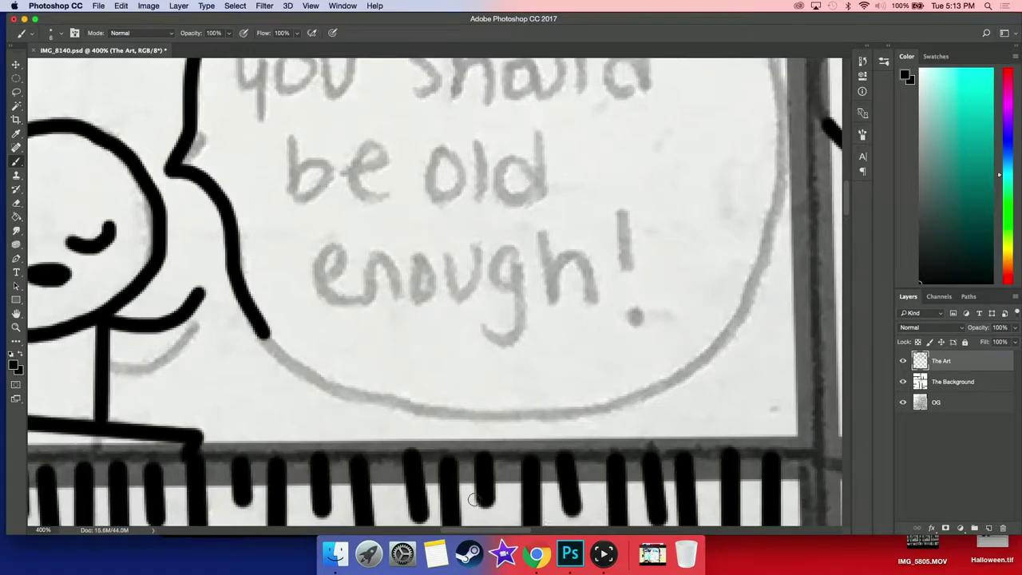
# Ink the bubble's bottom curve and redo its rising end along the pencil line.
pyautogui.moveTo(263, 333)
pyautogui.mouseDown()
pyautogui.moveTo(344, 392)
pyautogui.moveTo(451, 410)
pyautogui.moveTo(583, 409)
pyautogui.moveTo(647, 395)
pyautogui.moveTo(696, 367)
pyautogui.moveTo(751, 311)
pyautogui.moveTo(766, 268)
pyautogui.mouseUp()
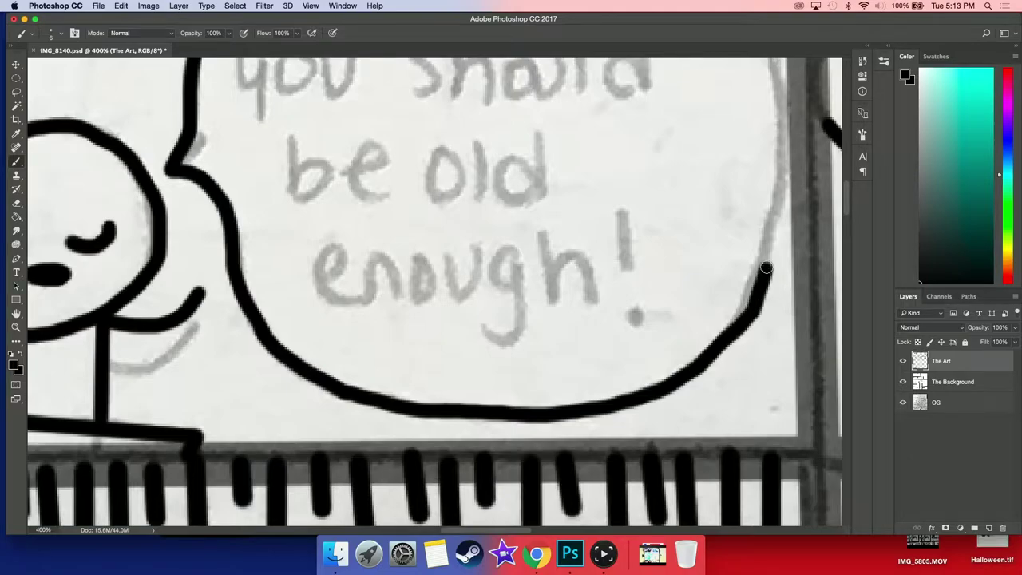
pyautogui.press('super+z')
pyautogui.press('super+z')
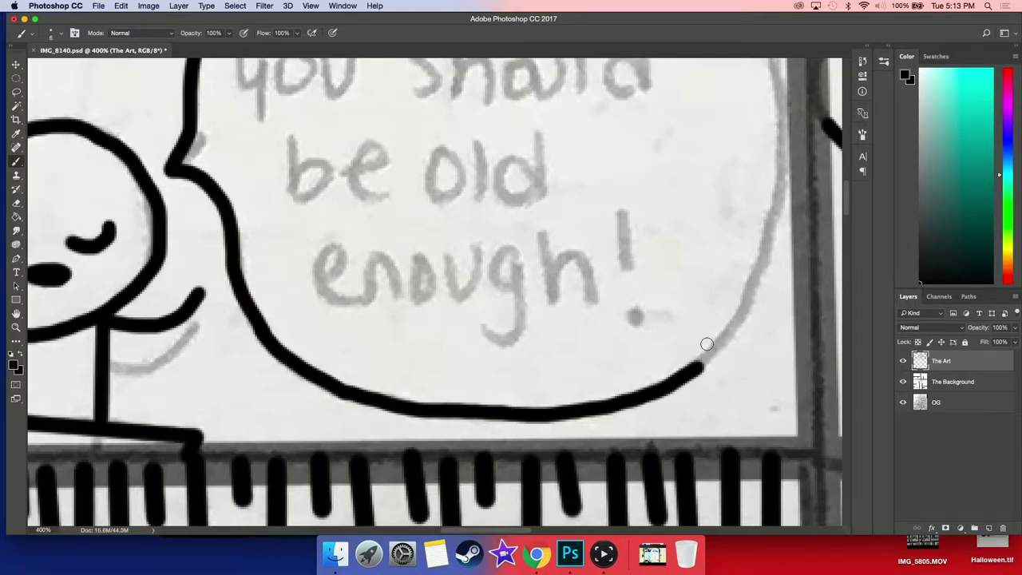
pyautogui.moveTo(696, 365)
pyautogui.mouseDown()
pyautogui.moveTo(743, 312)
pyautogui.moveTo(769, 246)
pyautogui.mouseUp()
# Close the bubble by inking its far side between the bottom curve and the panel's upper border, replacing the first stroke.
pyautogui.scroll(5, 767, 246)
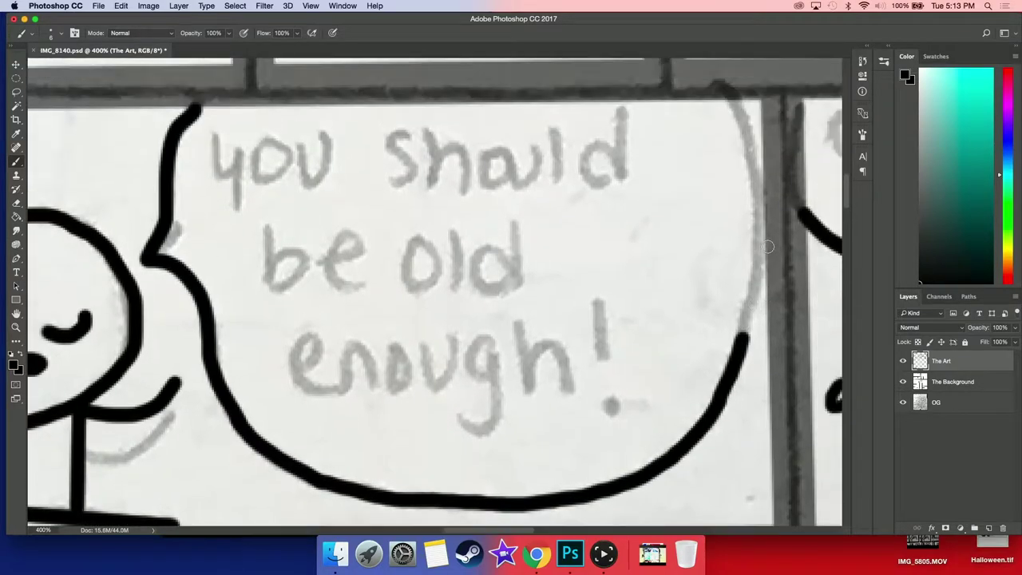
pyautogui.moveTo(728, 93)
pyautogui.mouseDown()
pyautogui.moveTo(747, 129)
pyautogui.moveTo(767, 221)
pyautogui.moveTo(746, 340)
pyautogui.mouseUp()
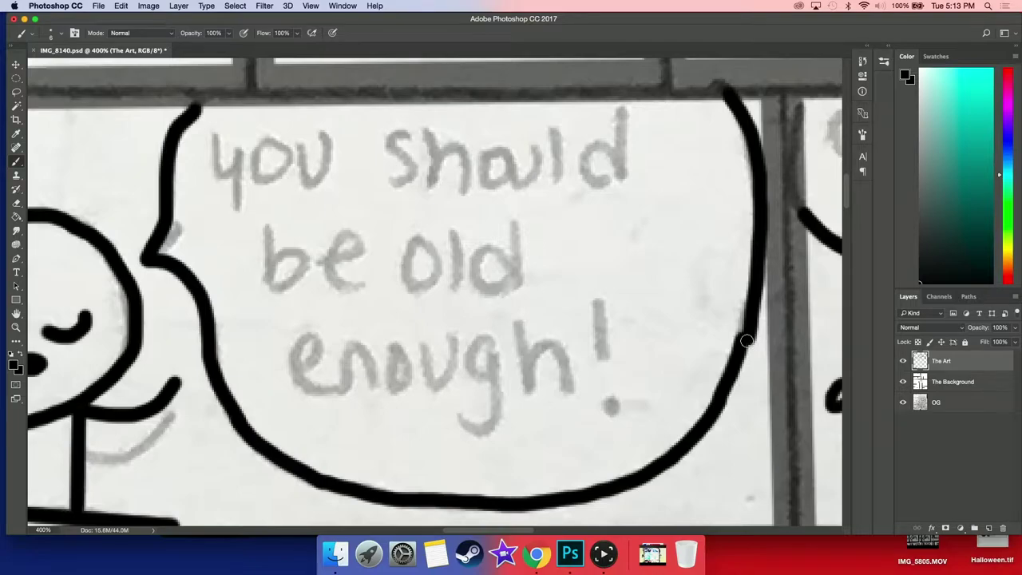
pyautogui.press('super+z')
pyautogui.moveTo(741, 337); pyautogui.dragTo(759, 171)
# Review the whole comic page at 50% to check the finished restaurant panels and the rows still in pencil.
pyautogui.press('super+minus')
pyautogui.press('super+minus')
pyautogui.press('super+minus')
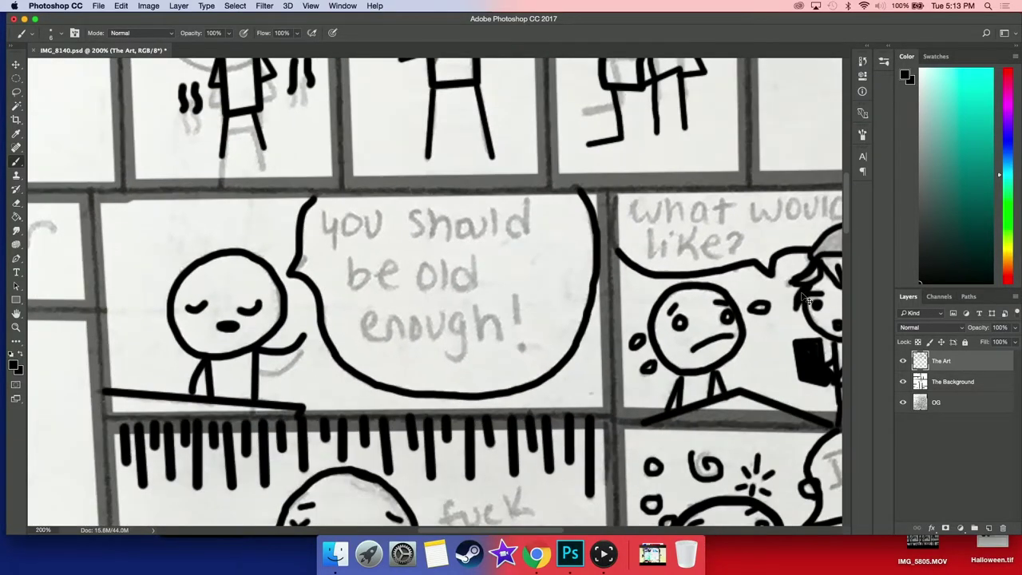
pyautogui.hscroll(-5, 800, 292)
pyautogui.scroll(-2, 801, 292)
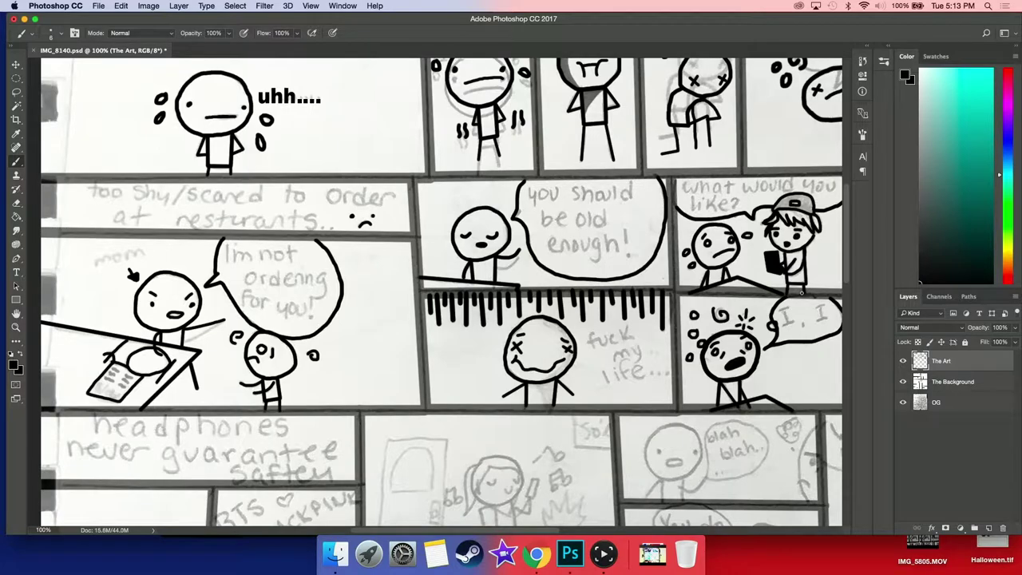
pyautogui.scroll(-6, 800, 292)
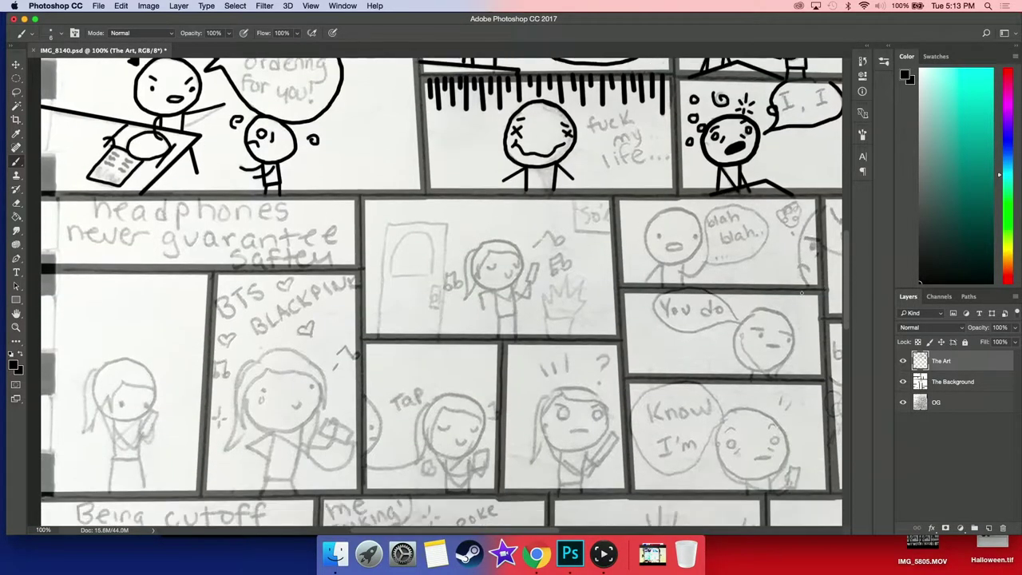
pyautogui.press('super+minus')
pyautogui.press('super+minus')
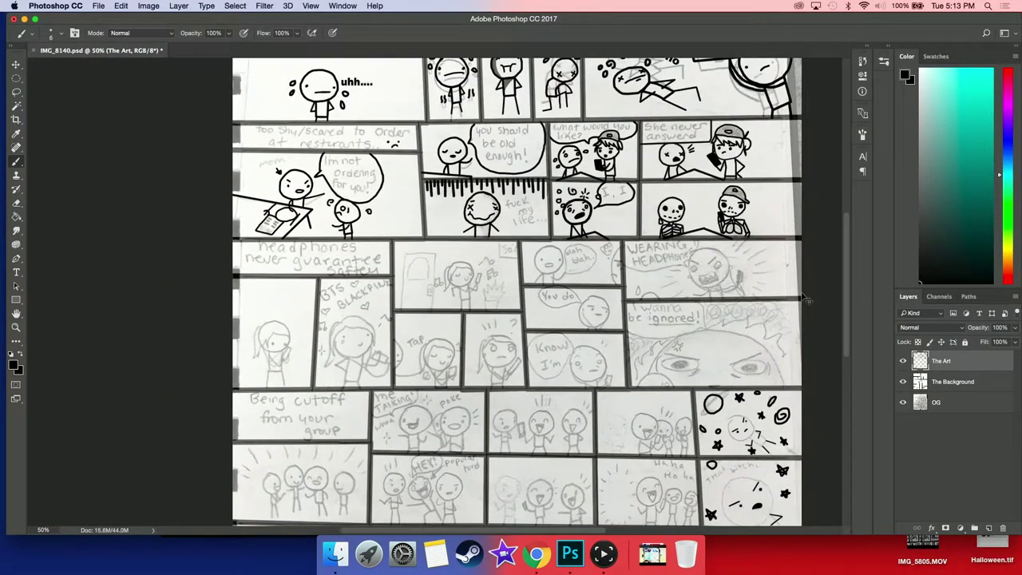
# Ink the ribs in the phone-side half of the capped skeleton's ribcage and the lowest rib in the other half, using a 4 px brush.
pyautogui.press('super+plus')
pyautogui.press('super+plus')
pyautogui.scroll(3, 624, 219)
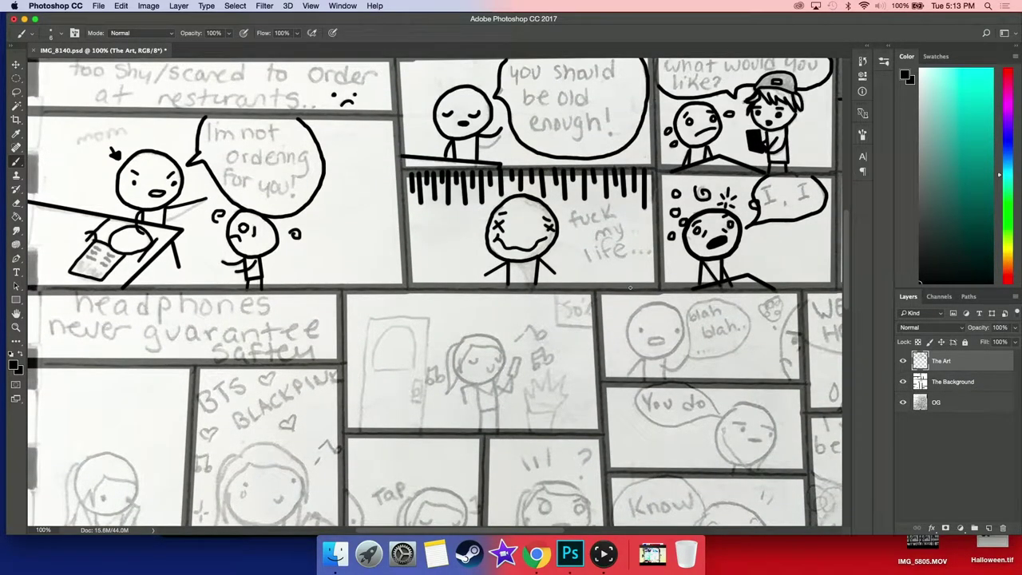
pyautogui.hscroll(8, 630, 288)
pyautogui.scroll(2, 630, 287)
pyautogui.hscroll(3, 621, 150)
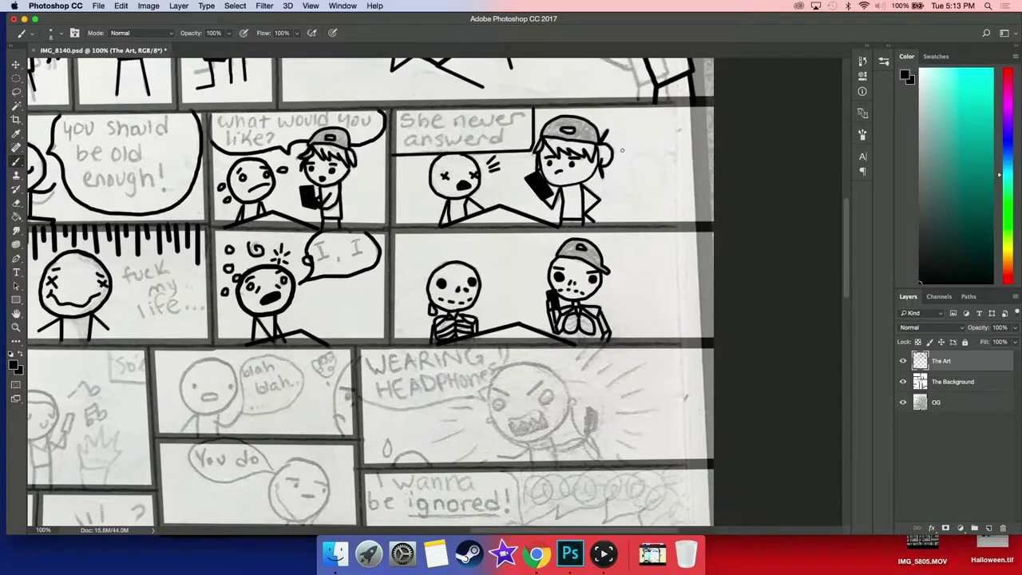
pyautogui.scroll(5, 718, 303)
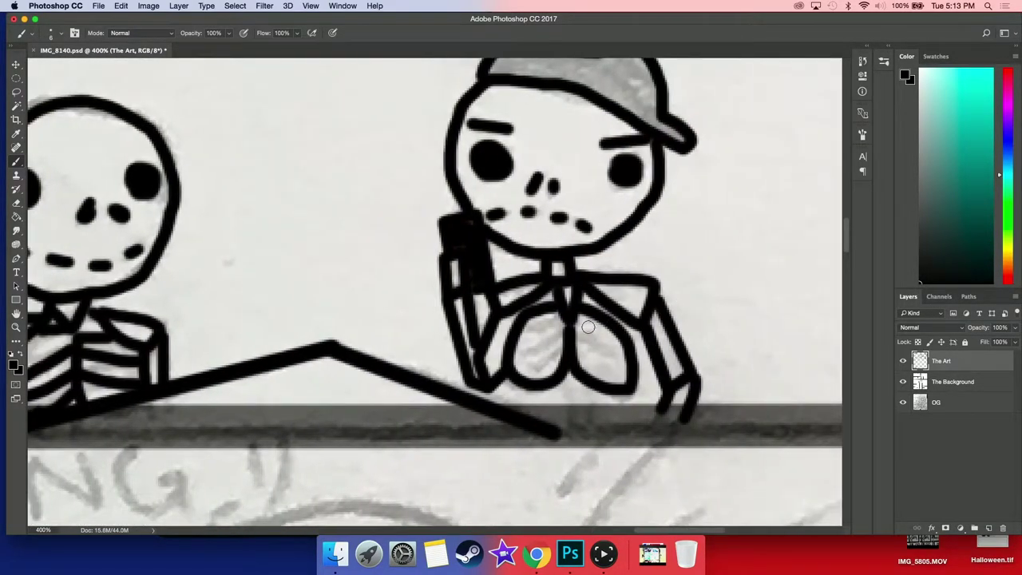
pyautogui.moveTo(559, 318)
pyautogui.mouseDown()
pyautogui.moveTo(514, 337)
pyautogui.moveTo(564, 340)
pyautogui.moveTo(510, 356)
pyautogui.moveTo(570, 357)
pyautogui.moveTo(513, 372)
pyautogui.mouseUp()
pyautogui.moveTo(571, 360); pyautogui.dragTo(636, 375)
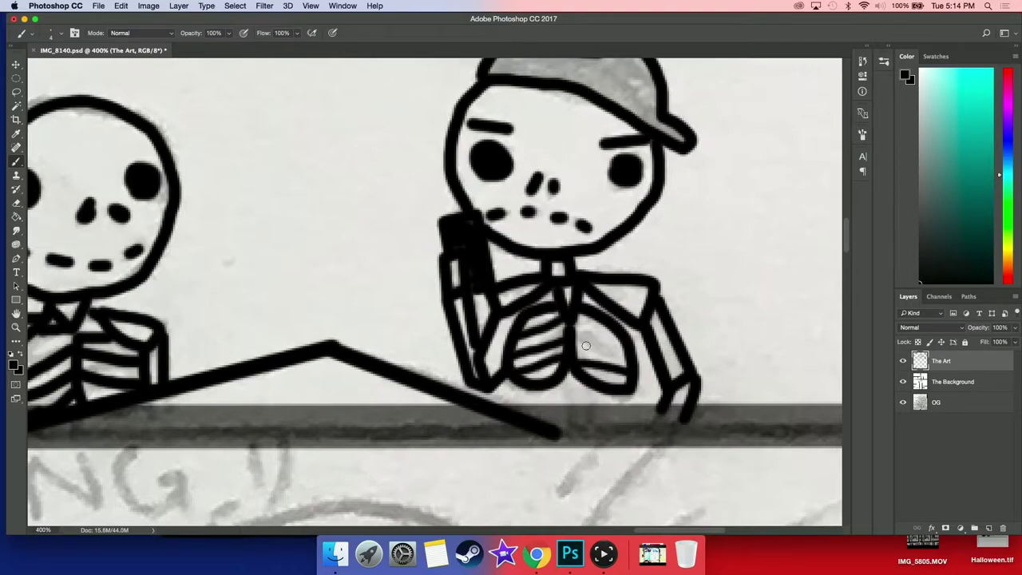
# Ink the remaining ribs in the ribcage half away from the phone, redoing misplaced strokes, and add the two short spine lines below.
pyautogui.moveTo(575, 337); pyautogui.dragTo(634, 361)
pyautogui.press('super+alt+z')
pyautogui.press('super+alt+z')
pyautogui.moveTo(576, 359); pyautogui.dragTo(632, 376)
pyautogui.moveTo(576, 334)
pyautogui.mouseDown()
pyautogui.moveTo(637, 359)
pyautogui.moveTo(587, 340)
pyautogui.moveTo(626, 340)
pyautogui.mouseUp()
pyautogui.press('super+alt+z')
pyautogui.moveTo(563, 386)
pyautogui.mouseDown()
pyautogui.moveTo(563, 412)
pyautogui.moveTo(591, 424)
pyautogui.mouseUp()
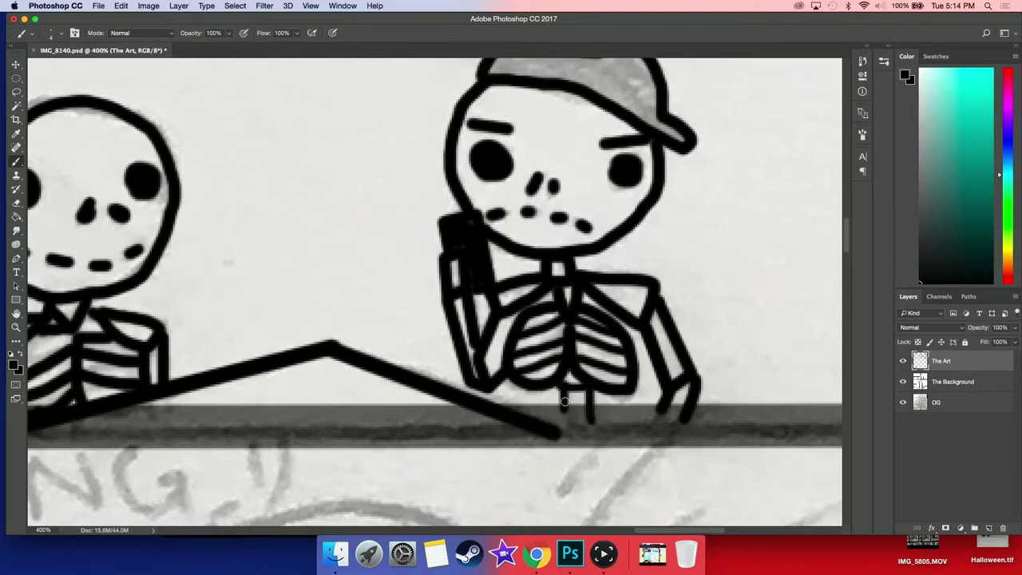
# Review the inked restaurant panels and the comic's top row at 100% for missing lines.
pyautogui.press('super+minus')
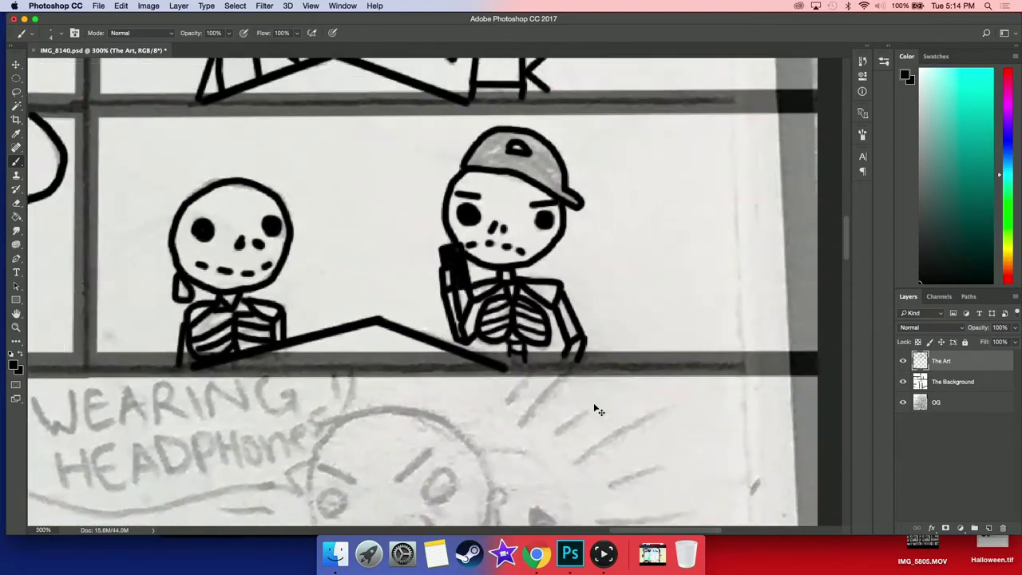
pyautogui.press('super+minus')
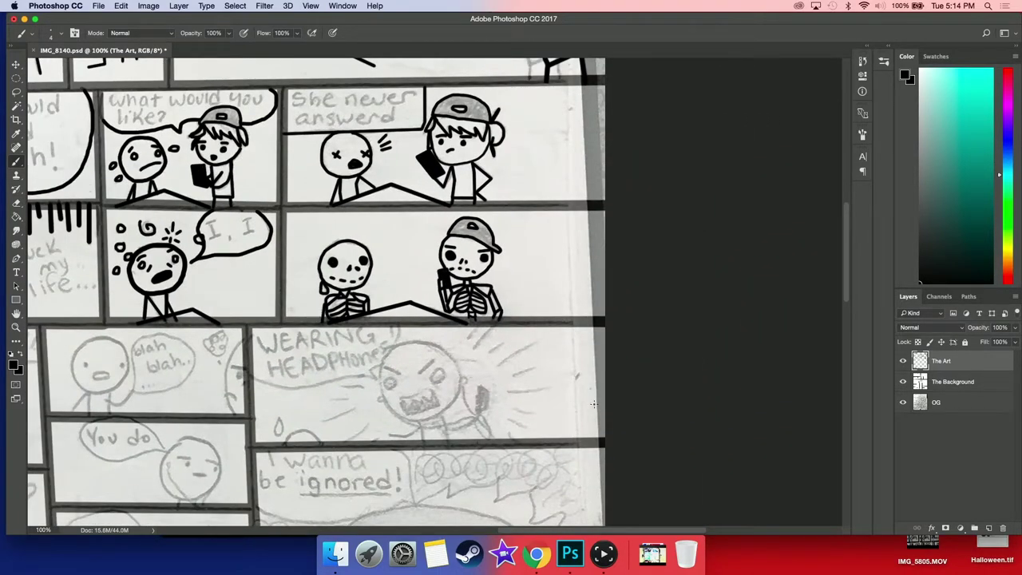
pyautogui.hscroll(-10, 594, 409)
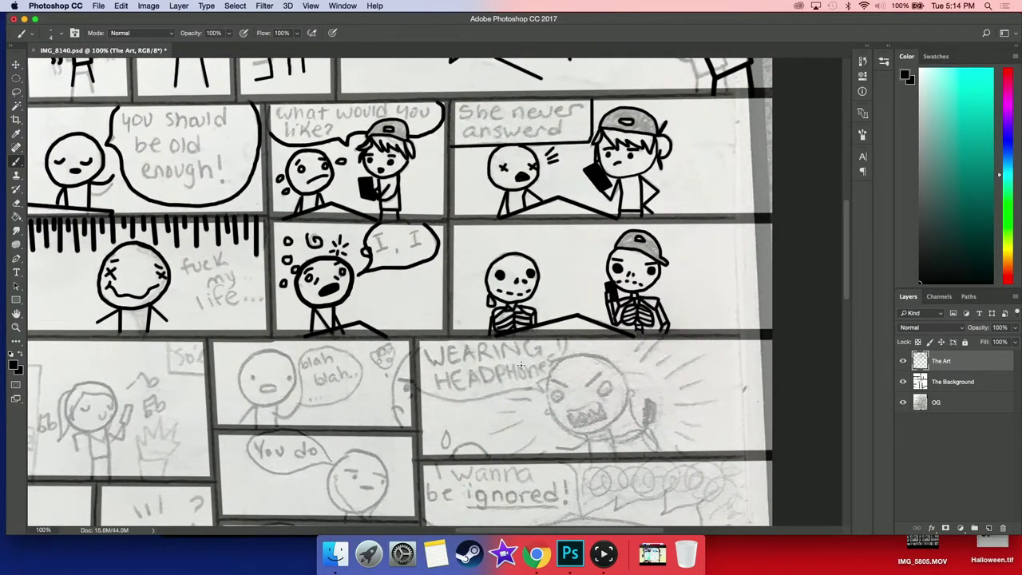
pyautogui.hscroll(-11, 485, 305)
pyautogui.scroll(5, 485, 306)
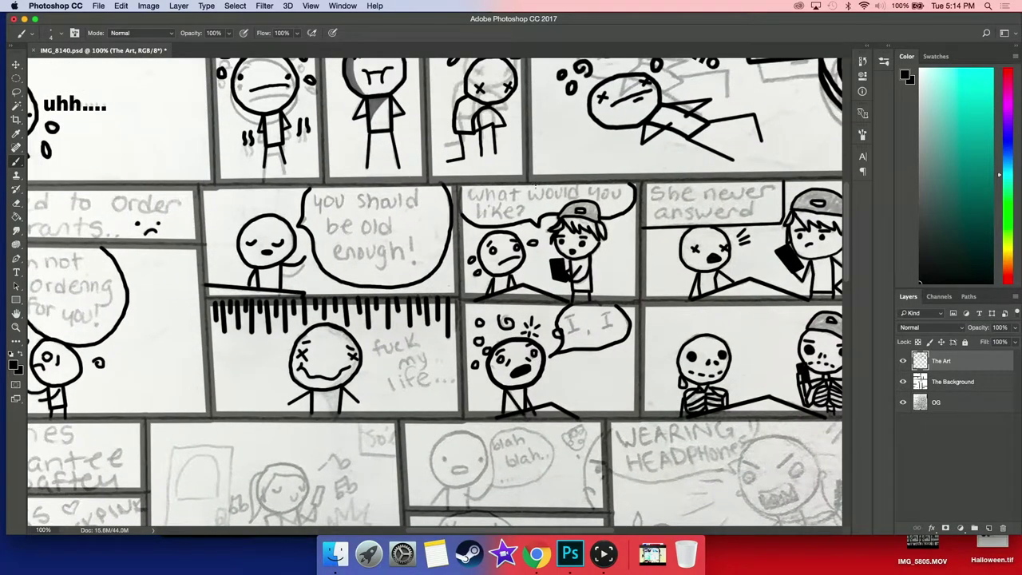
pyautogui.hscroll(11, 535, 186)
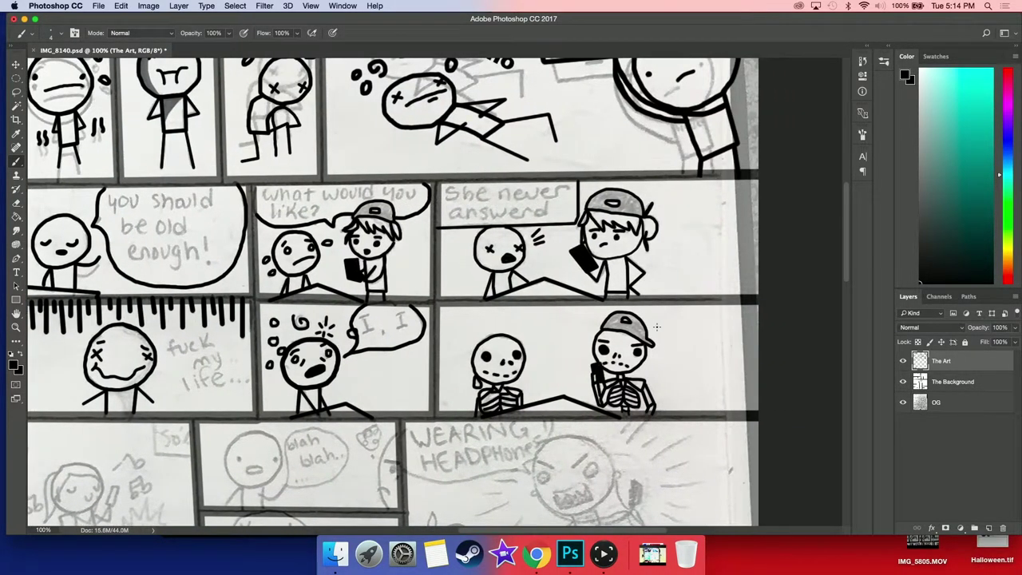
pyautogui.scroll(10, 656, 325)
pyautogui.hscroll(-2, 656, 326)
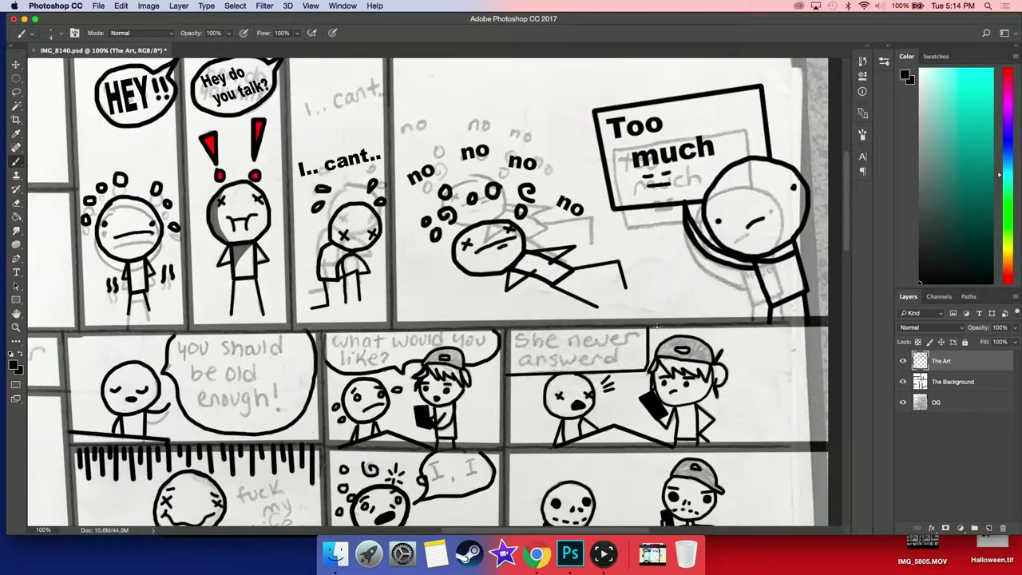
# Set the opacity of The Background layer to 100% to hide the pencil scan beneath the inked panels.
pyautogui.press('super+minus')
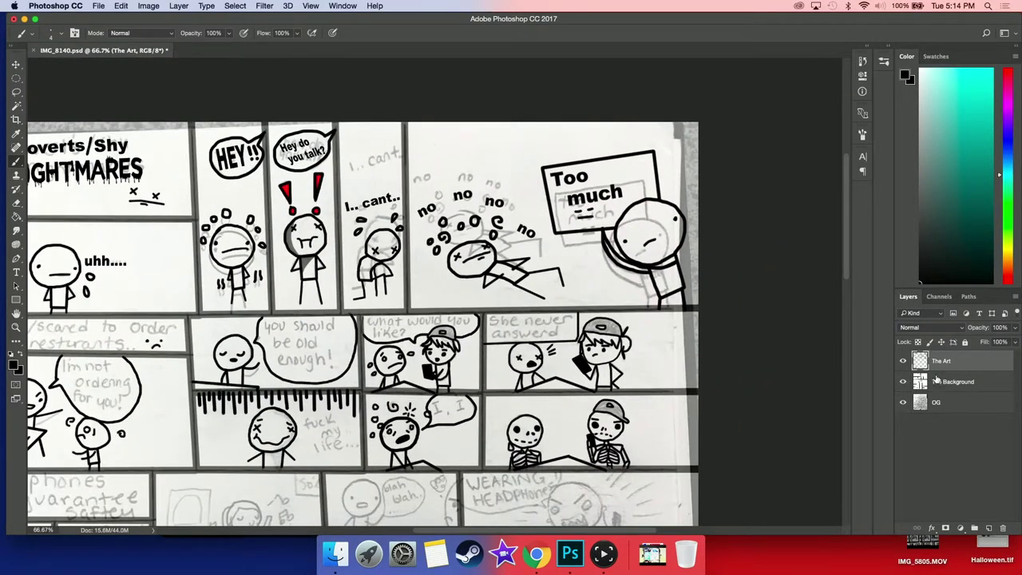
pyautogui.click(950, 381)
pyautogui.click(998, 327)
pyautogui.press('BackSpace')
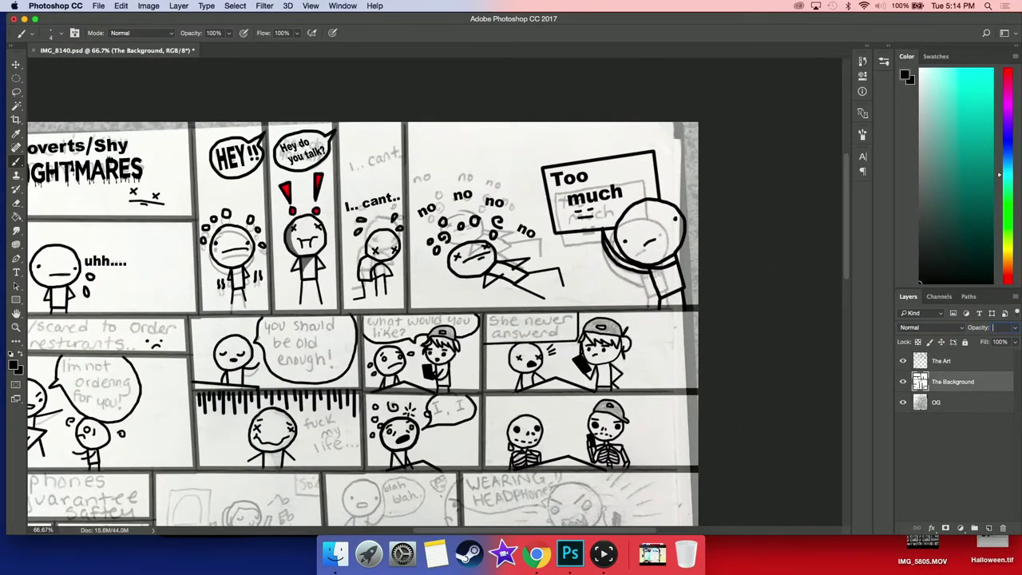
pyautogui.write('100')
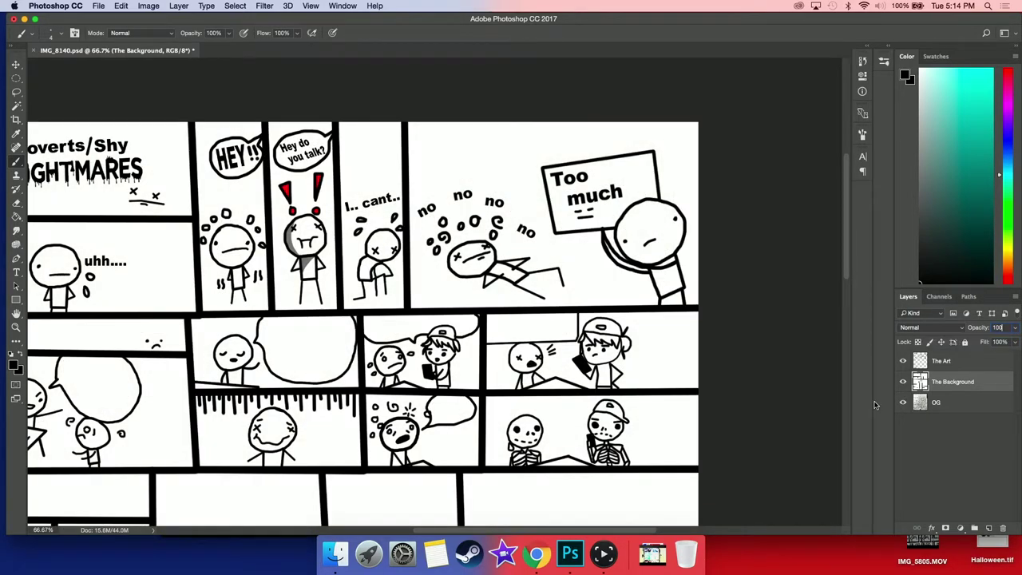
# Check the inked rows against the opaque background and switch to Game Capture HD.
pyautogui.scroll(-5, 704, 341)
pyautogui.hscroll(-5, 704, 341)
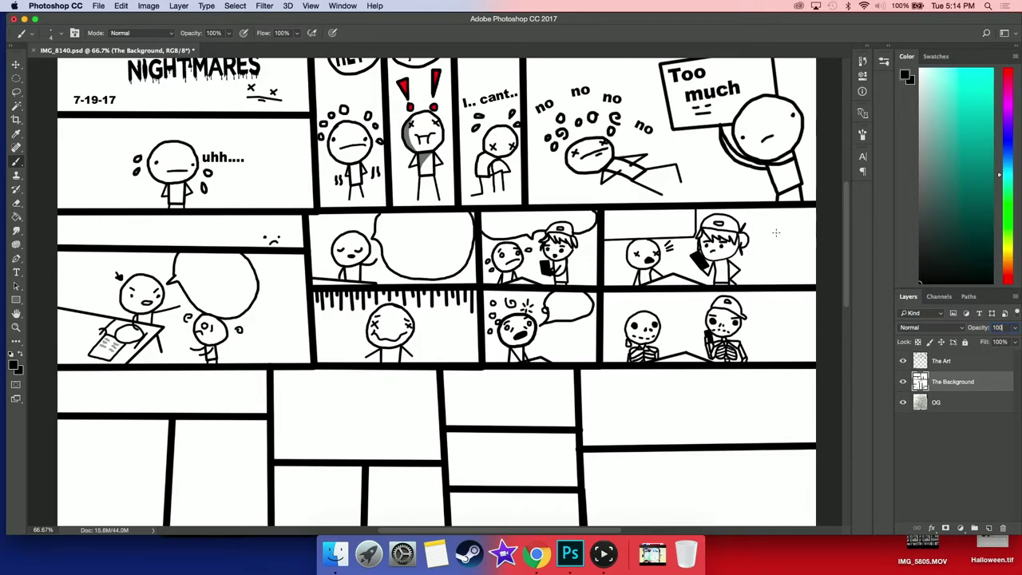
pyautogui.click(602, 553)
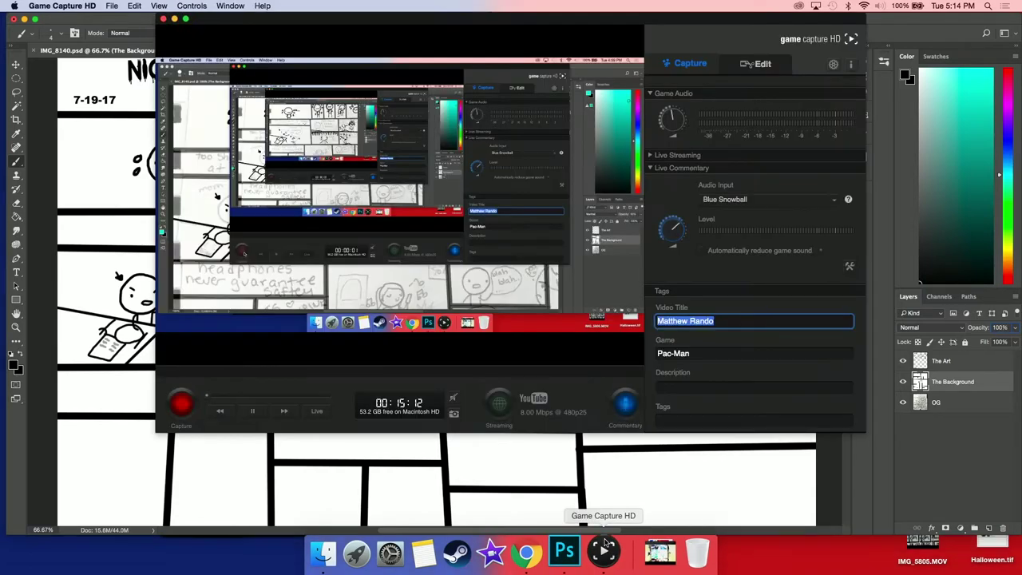